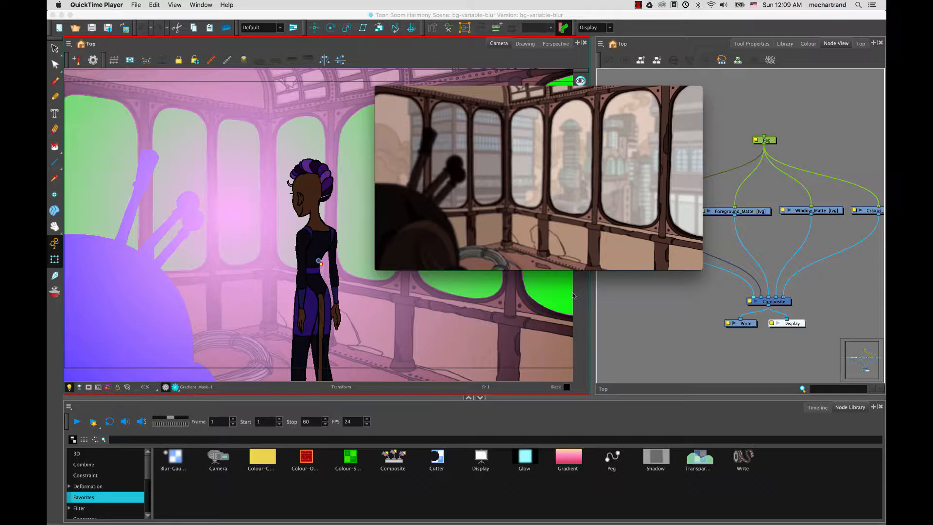
Play the finished blur-scene.mov render to review the blurred background effect, and close the movie.
{"action": "mouse_move", "coordinate": [557, 112]}
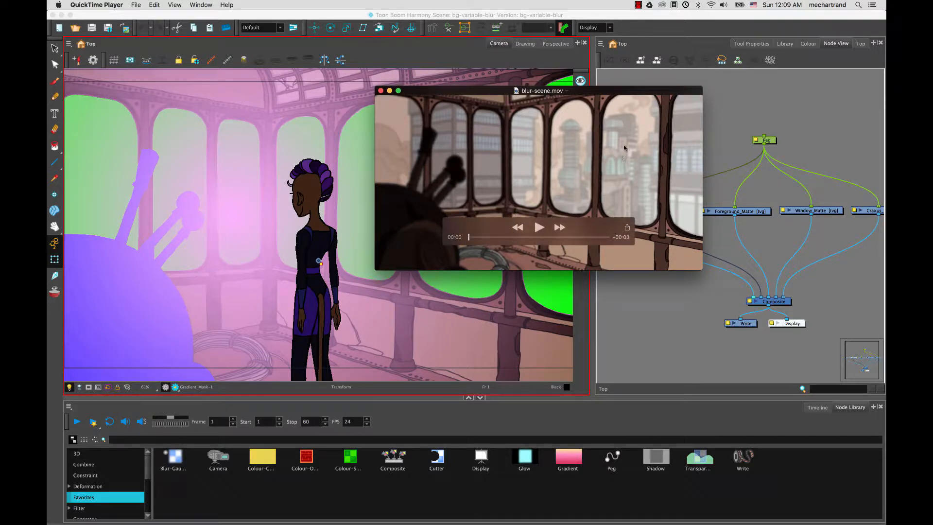
{"action": "left_click", "coordinate": [538, 228]}
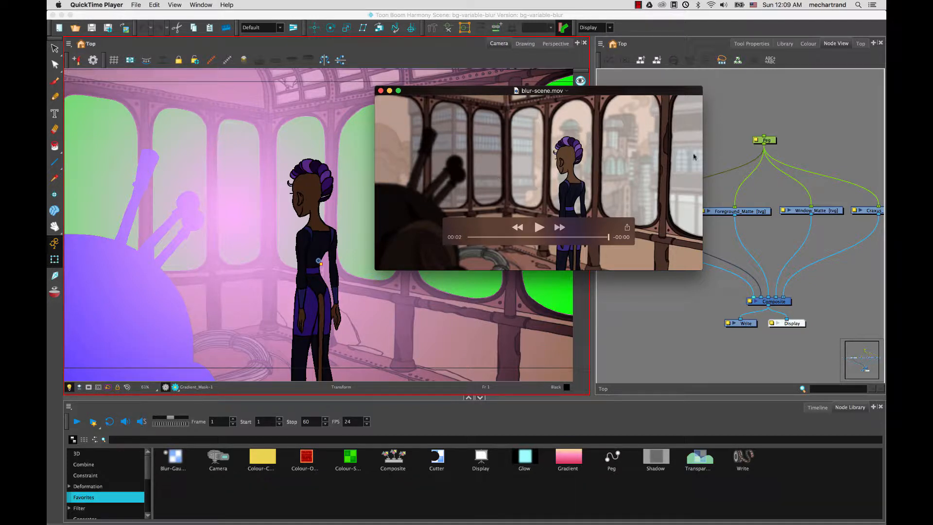
{"action": "left_click", "coordinate": [539, 227]}
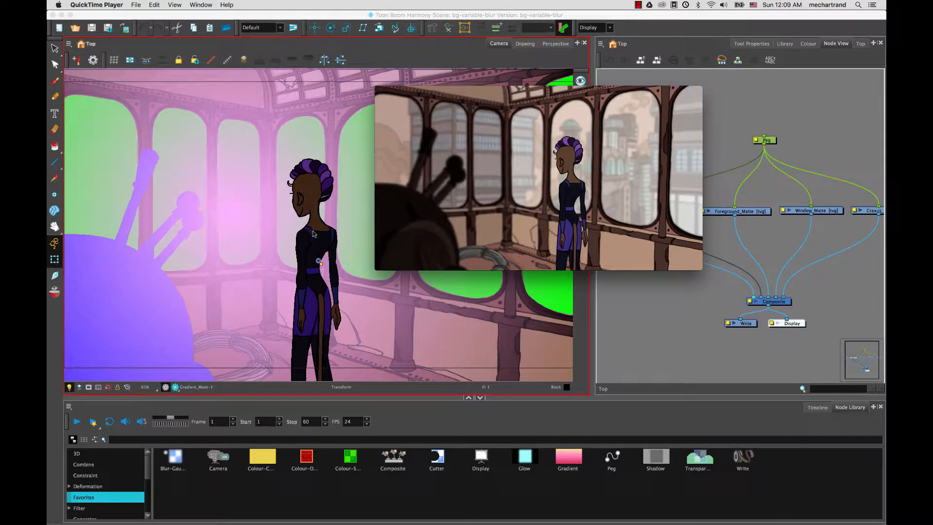
{"action": "left_click", "coordinate": [382, 92]}
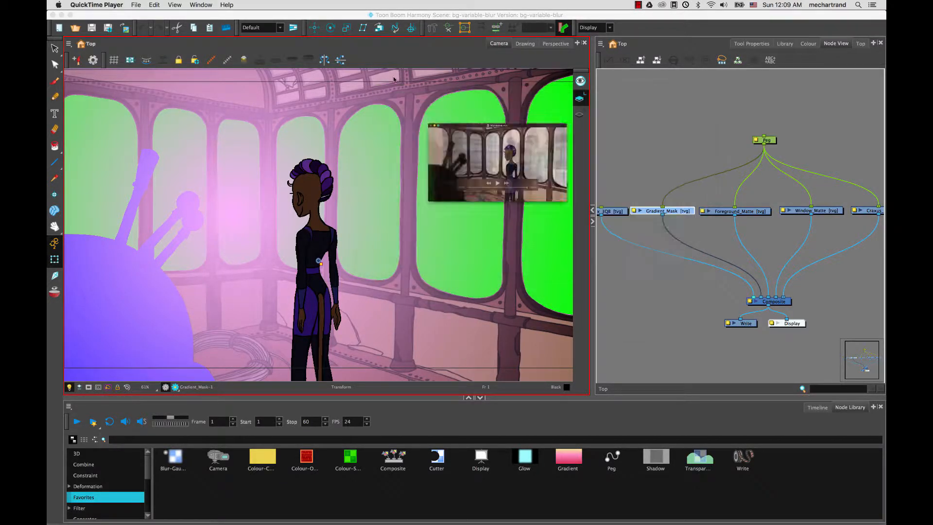
Switch to Toon Boom Harmony and disable the Gradient_Mask and Foreground_Matte nodes together.
{"action": "left_click", "coordinate": [368, 192]}
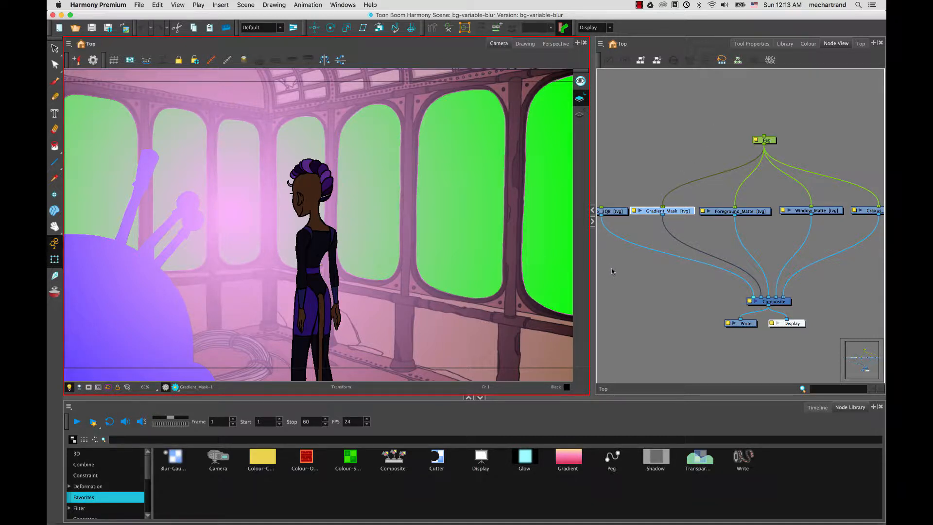
{"action": "left_click_drag", "start_coordinate": [611, 267], "coordinate": [599, 248]}
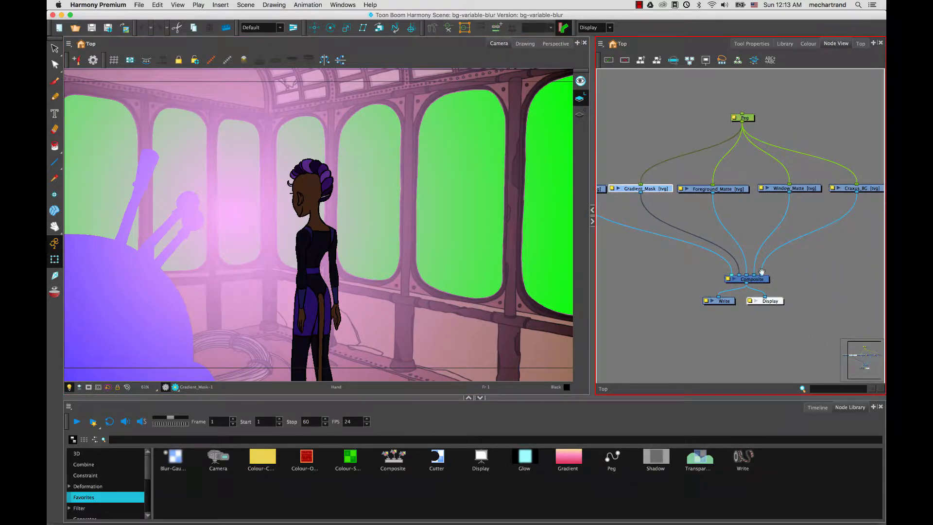
{"action": "left_click_drag", "start_coordinate": [803, 270], "coordinate": [832, 306]}
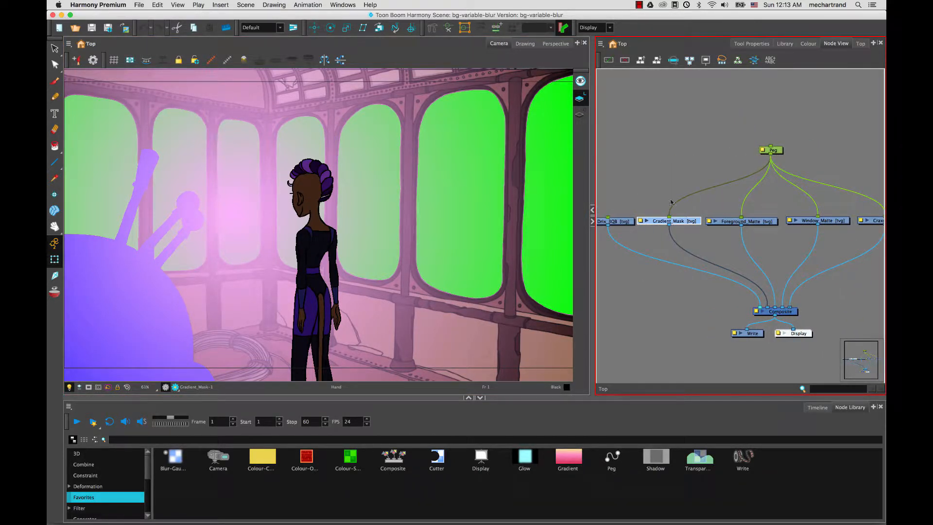
{"action": "left_click", "coordinate": [661, 187]}
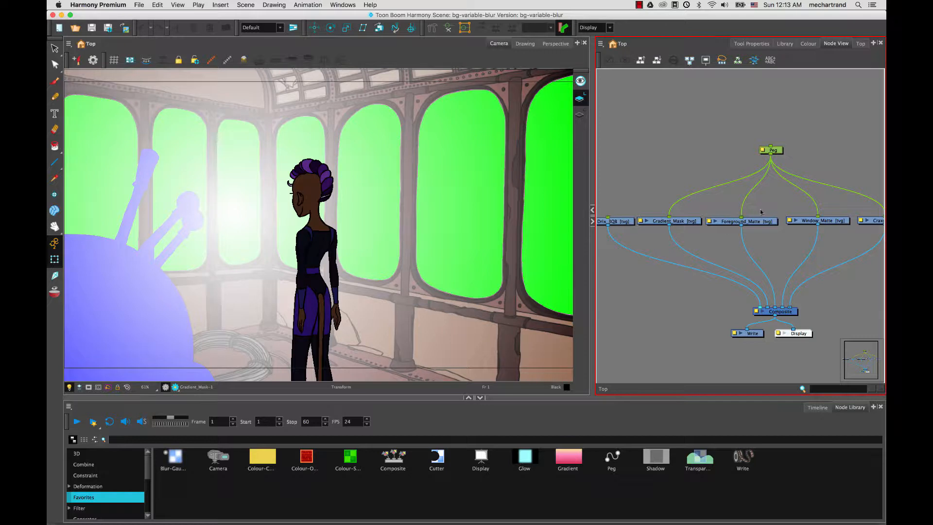
{"action": "left_click_drag", "start_coordinate": [763, 205], "coordinate": [658, 239]}
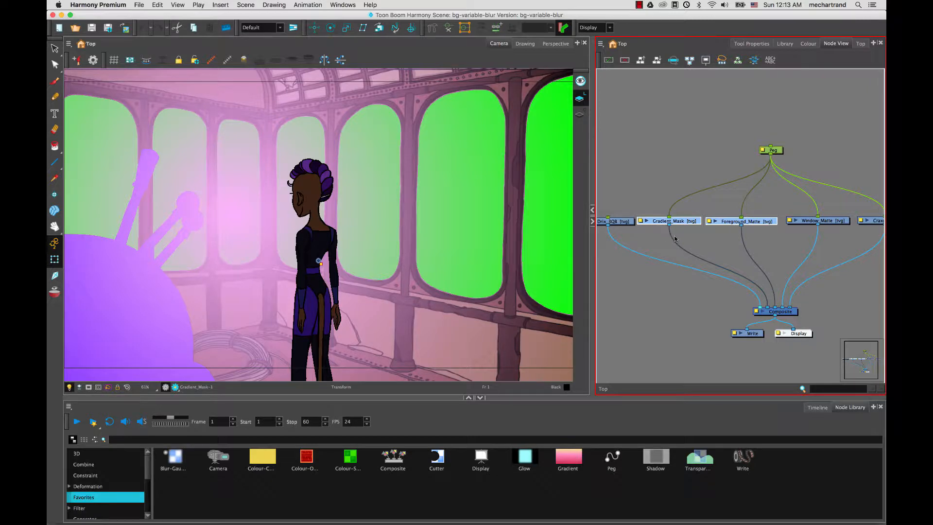
{"action": "key", "text": "d"}
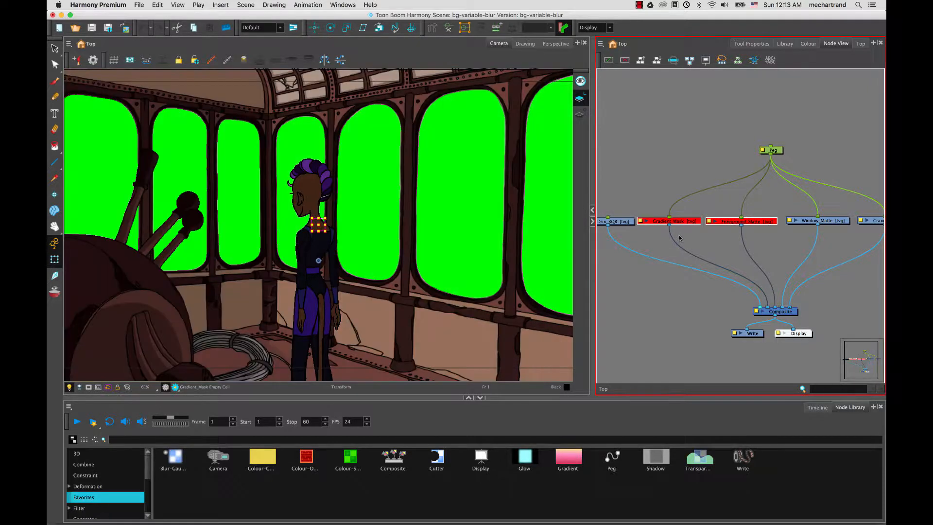
View the layers in the timeline, and toggle the Gradient_Mask and Foreground_Matte nodes on and off again.
{"action": "left_click", "coordinate": [817, 407]}
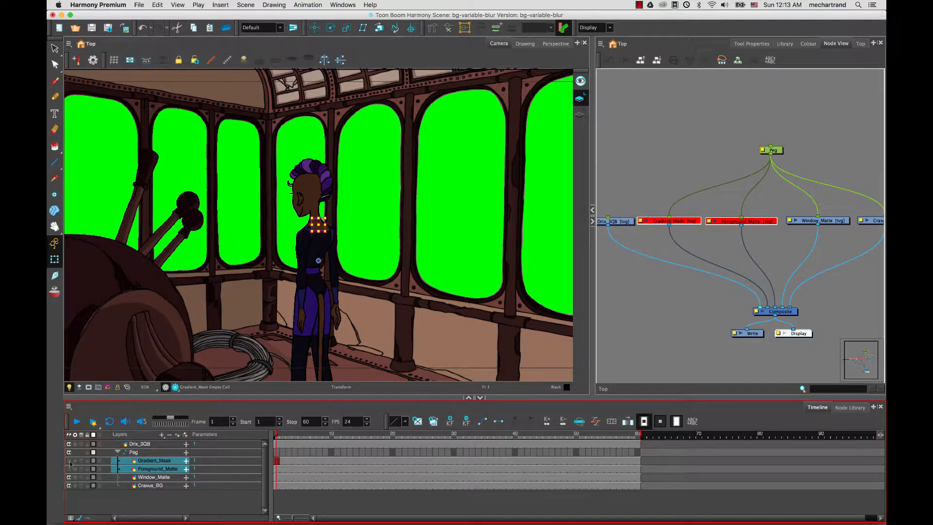
{"action": "left_click", "coordinate": [665, 202]}
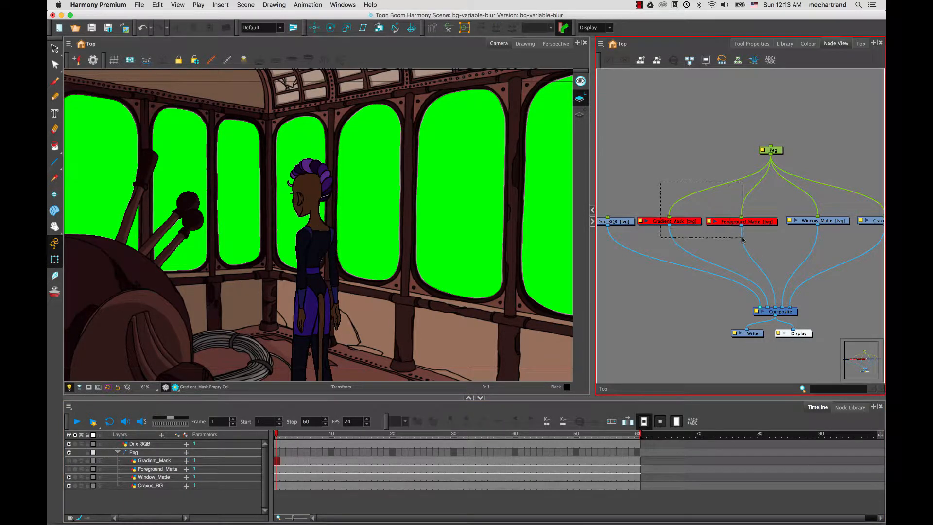
{"action": "key", "text": "d"}
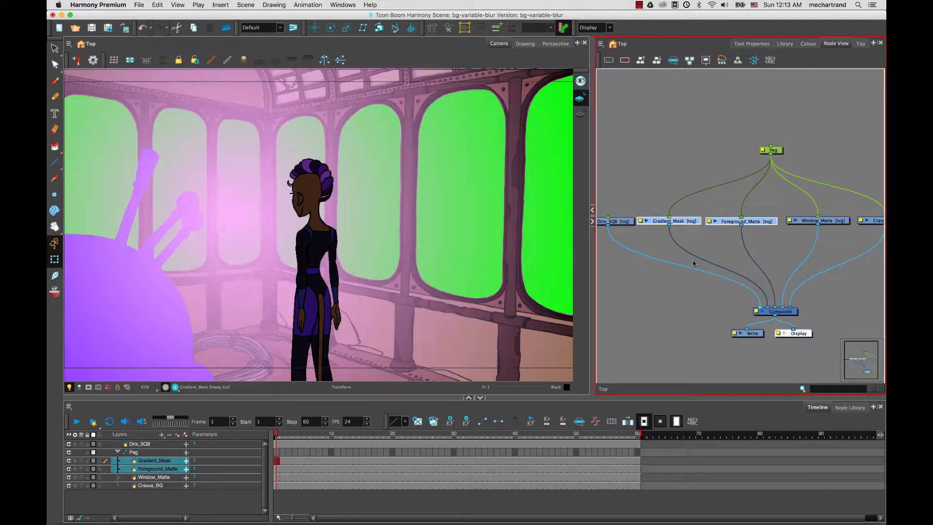
{"action": "key", "text": "d"}
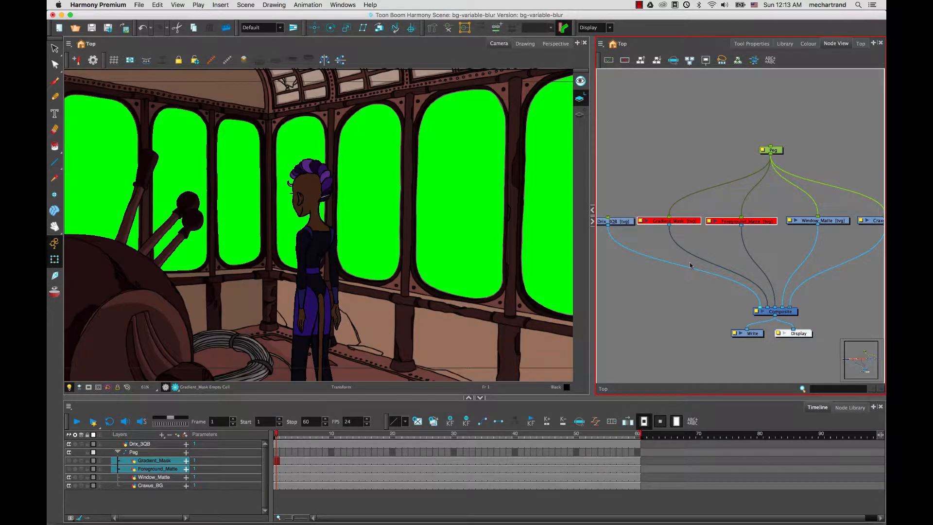
Temporarily disable the Window_Matte node to view the background behind the windows, and re-enable it.
{"action": "left_click", "coordinate": [691, 180]}
{"action": "left_click_drag", "start_coordinate": [789, 246], "coordinate": [731, 250]}
{"action": "scroll", "coordinate": [699, 249], "scroll_direction": "up", "scroll_amount": 5}
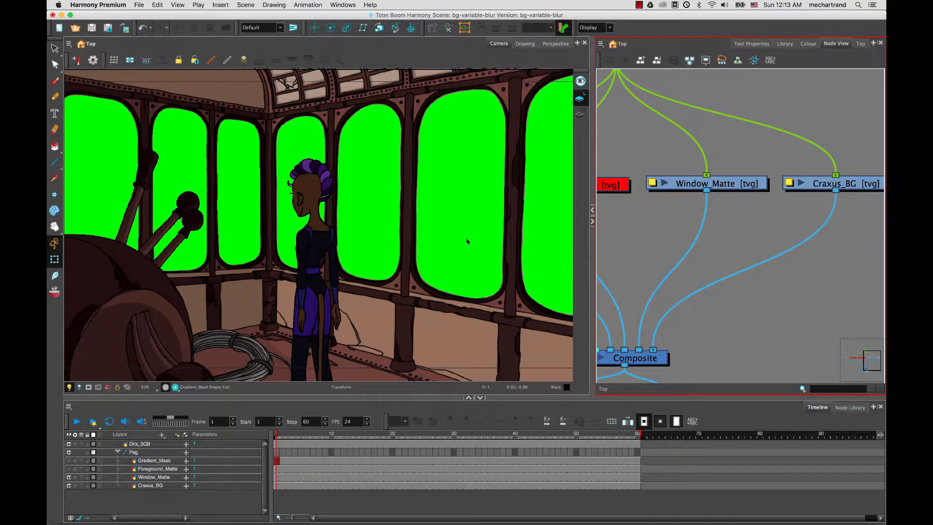
{"action": "left_click", "coordinate": [721, 184]}
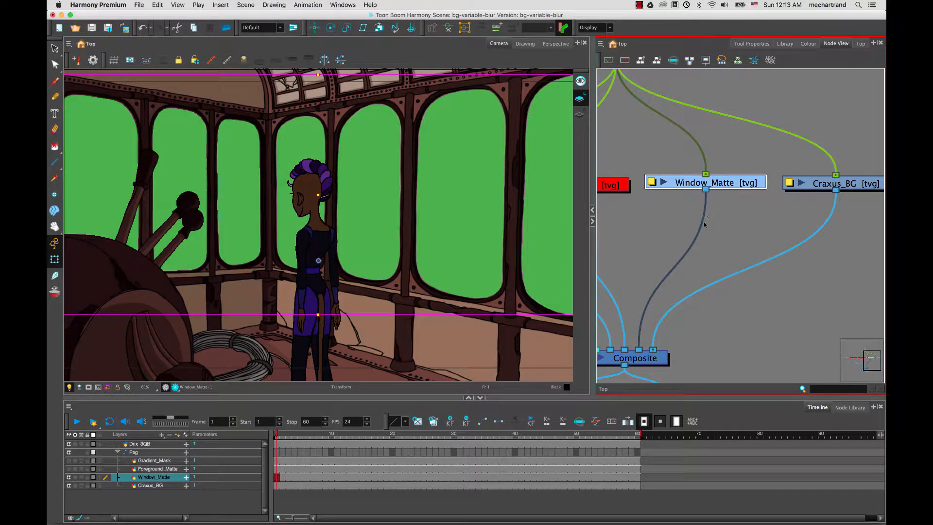
{"action": "key", "text": "d"}
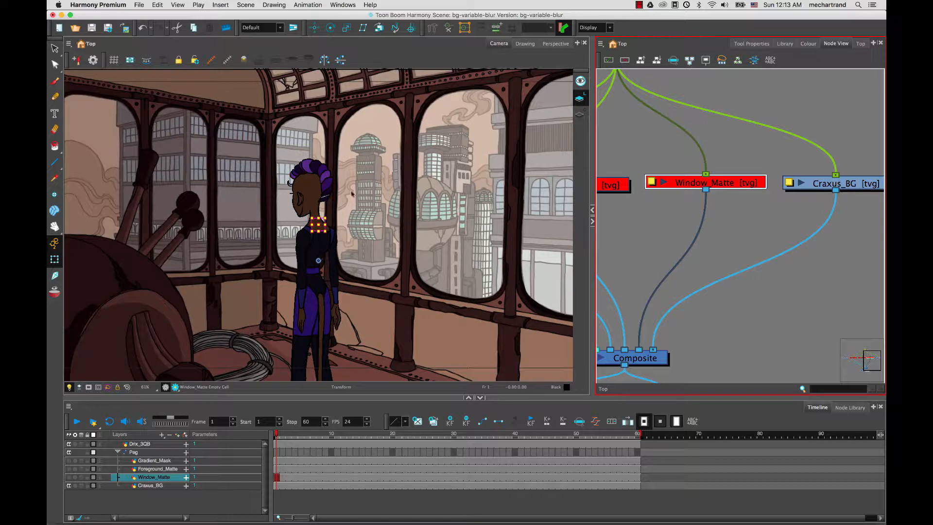
{"action": "left_click", "coordinate": [670, 182]}
{"action": "key", "text": "d"}
Show an enlarged 256 px thumbnail on the Craxus_BG node and move the Window_Matte node clear of it.
{"action": "left_click", "coordinate": [824, 189]}
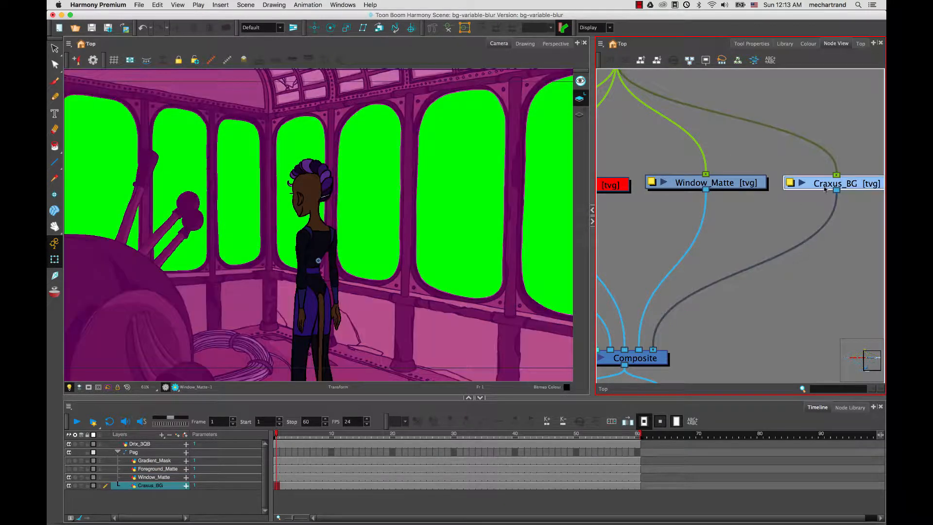
{"action": "left_click", "coordinate": [801, 184]}
{"action": "left_click_drag", "start_coordinate": [814, 205], "coordinate": [761, 219]}
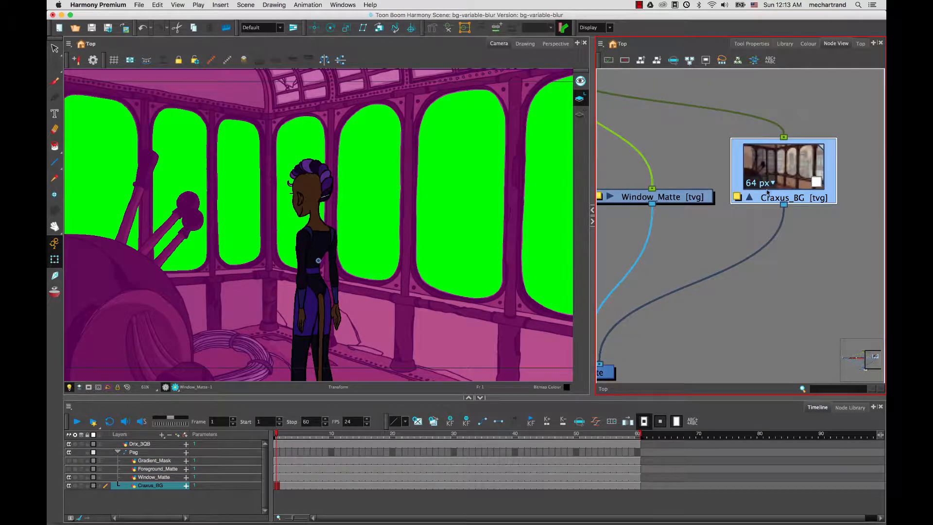
{"action": "left_click", "coordinate": [772, 186]}
{"action": "left_click", "coordinate": [762, 228]}
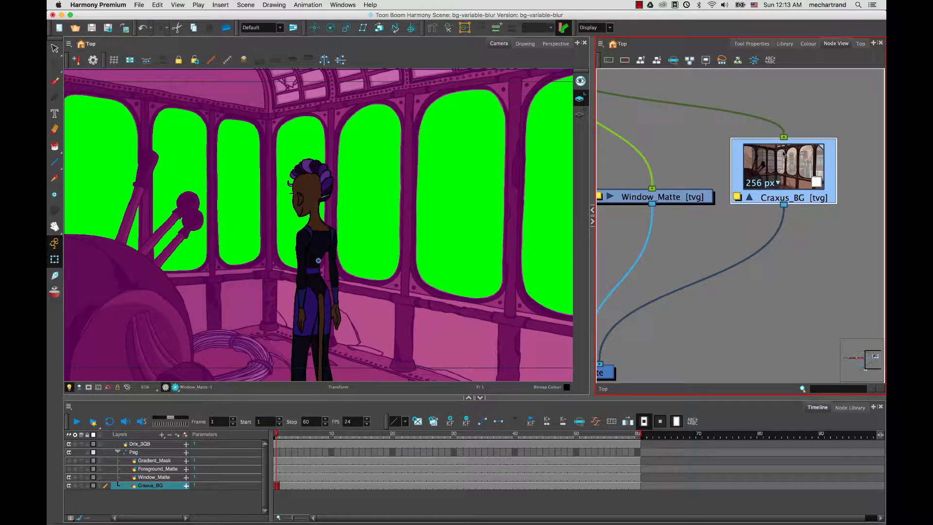
{"action": "left_click_drag", "start_coordinate": [819, 151], "coordinate": [845, 123]}
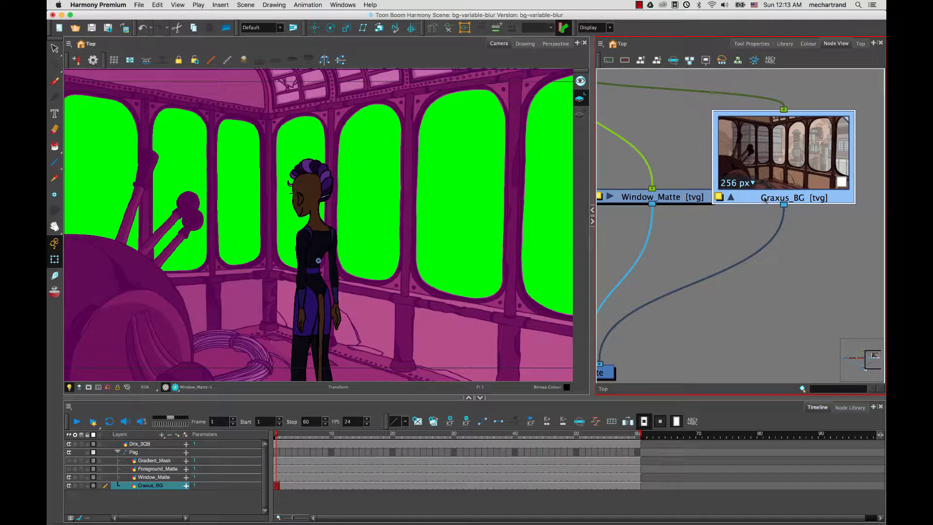
{"action": "left_click_drag", "start_coordinate": [764, 187], "coordinate": [789, 192]}
{"action": "left_click", "coordinate": [734, 237]}
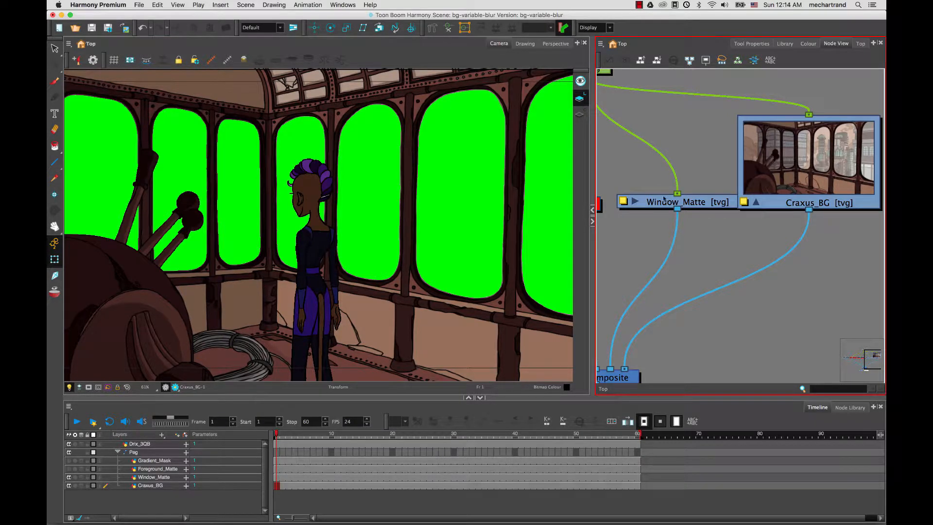
{"action": "left_click_drag", "start_coordinate": [694, 203], "coordinate": [697, 209]}
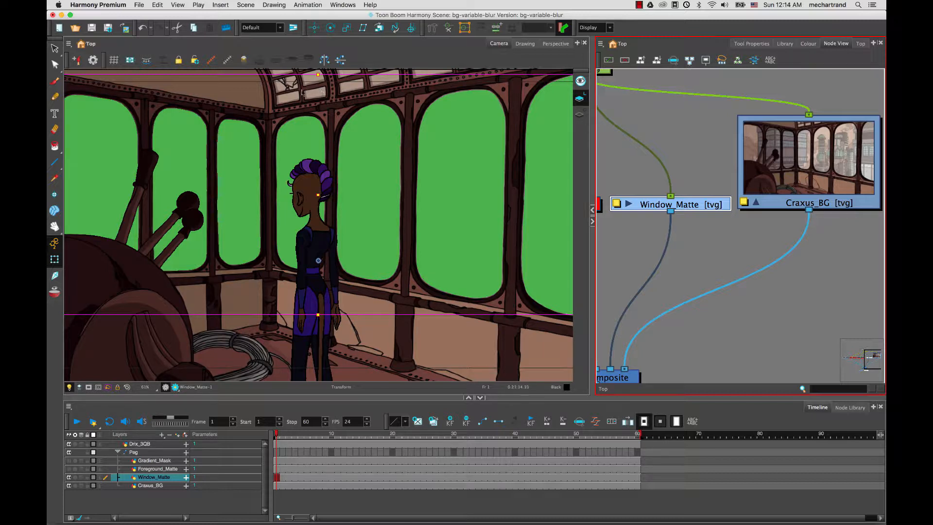
{"action": "left_click", "coordinate": [676, 231]}
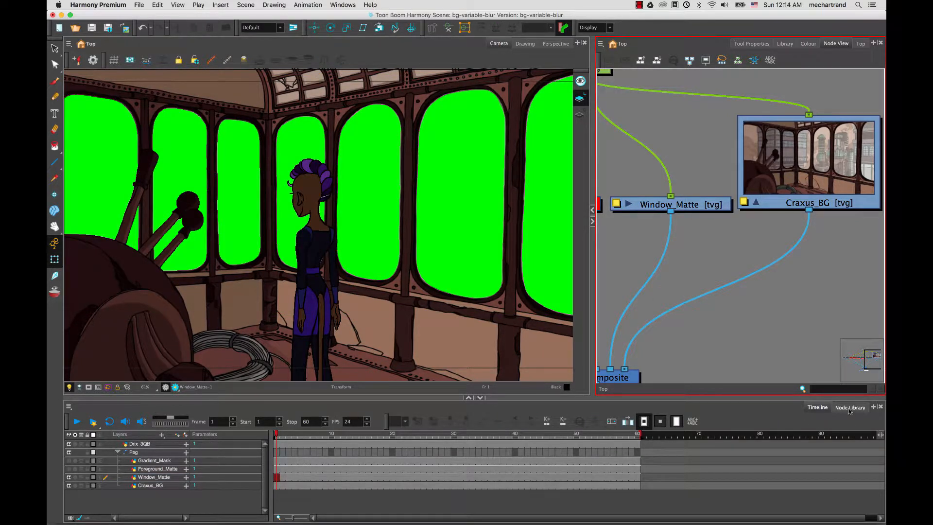
Search the node library for "blur" and insert a Blur-Variable node between Craxus_BG and the Composite.
{"action": "left_click", "coordinate": [849, 408]}
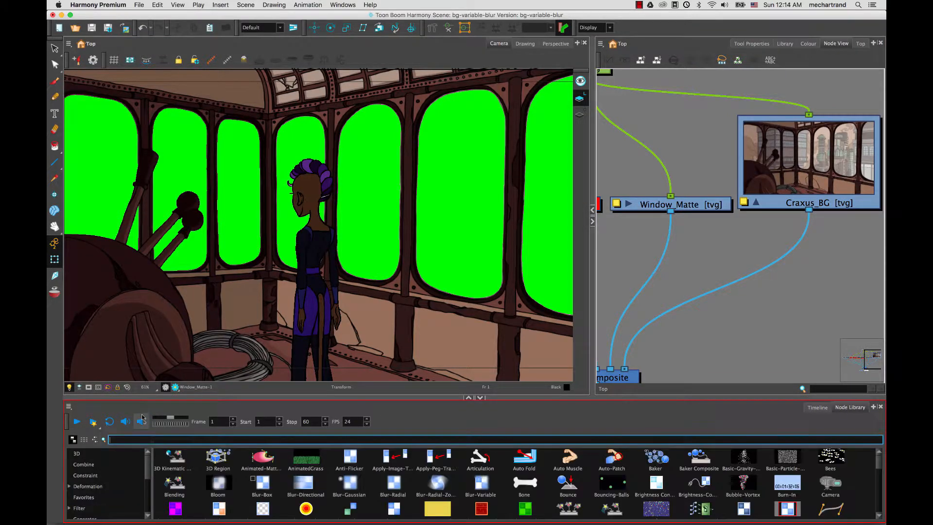
{"action": "type", "text": "blur"}
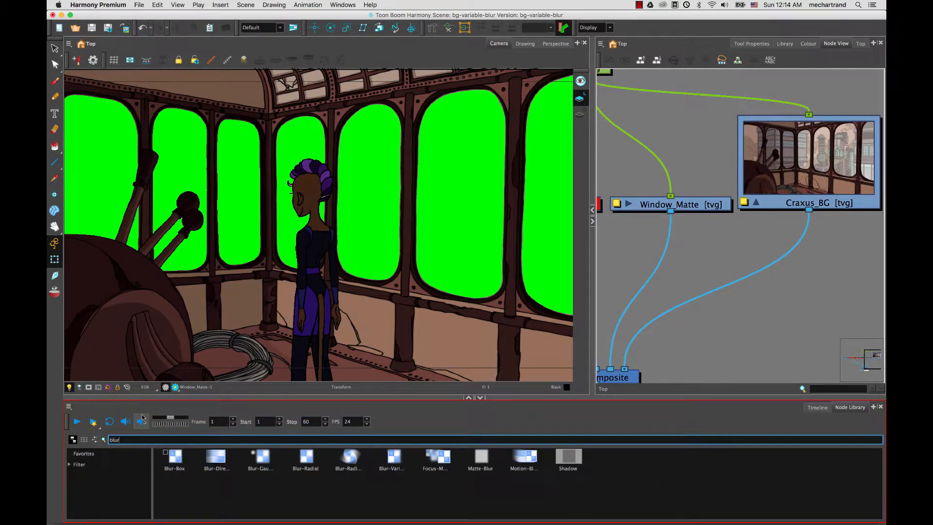
{"action": "left_click_drag", "start_coordinate": [393, 459], "coordinate": [693, 289]}
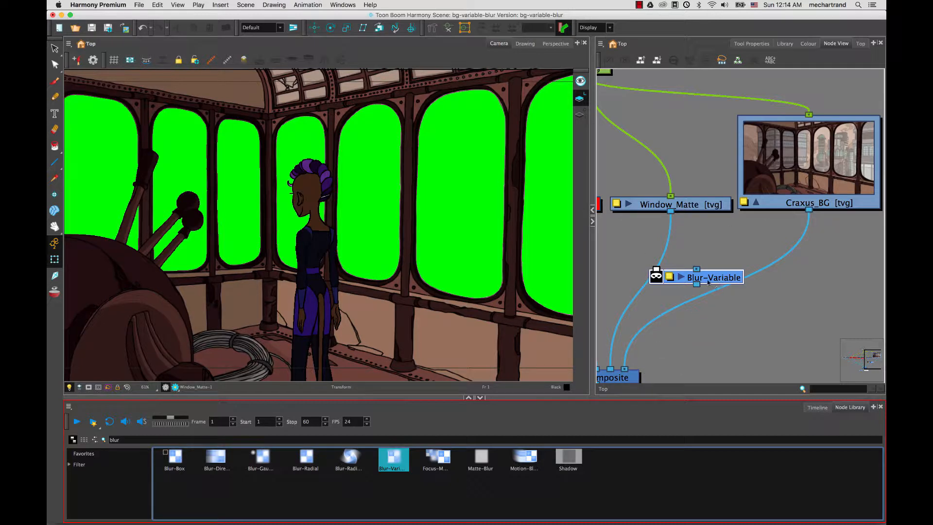
{"action": "left_click_drag", "start_coordinate": [714, 278], "coordinate": [723, 264]}
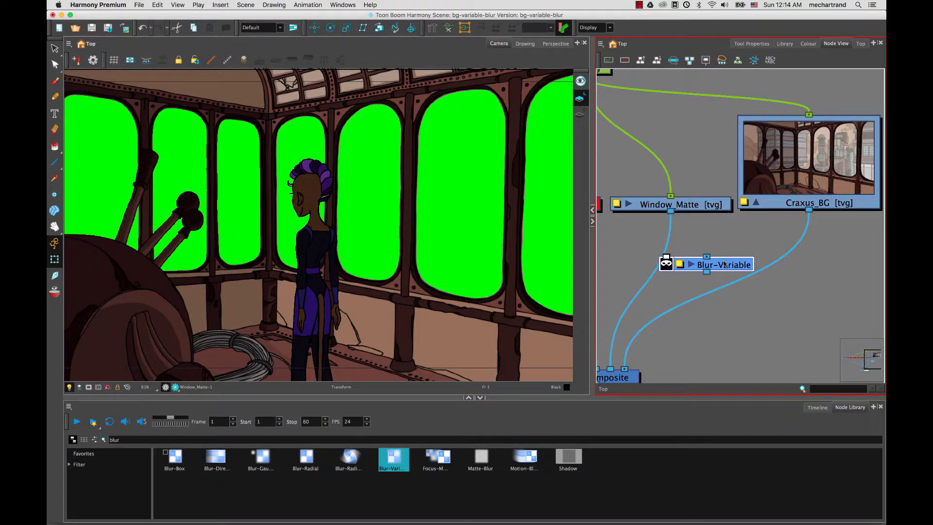
{"action": "left_click_drag", "start_coordinate": [723, 263], "coordinate": [733, 280]}
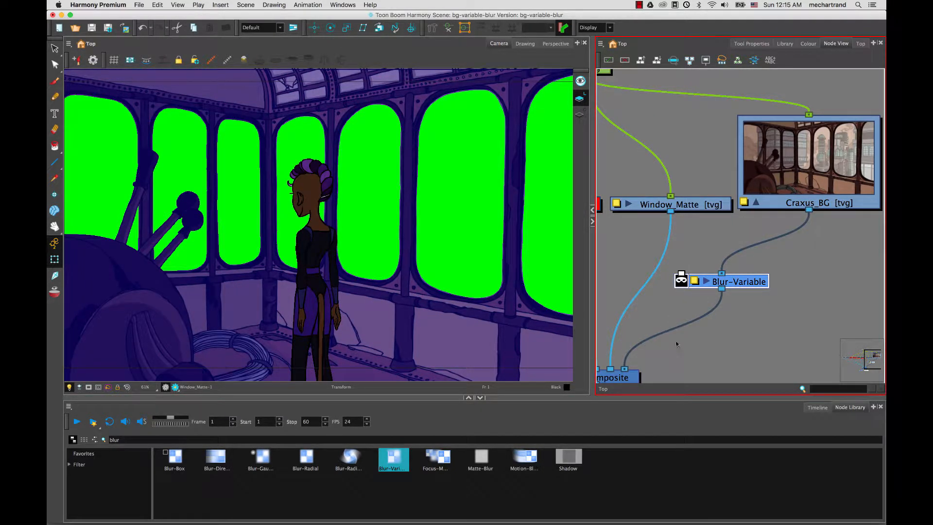
Reroute Window_Matte's output from the Composite to the Blur-Variable node's matte port, and position Window_Matte above that port.
{"action": "left_click_drag", "start_coordinate": [715, 328], "coordinate": [767, 310]}
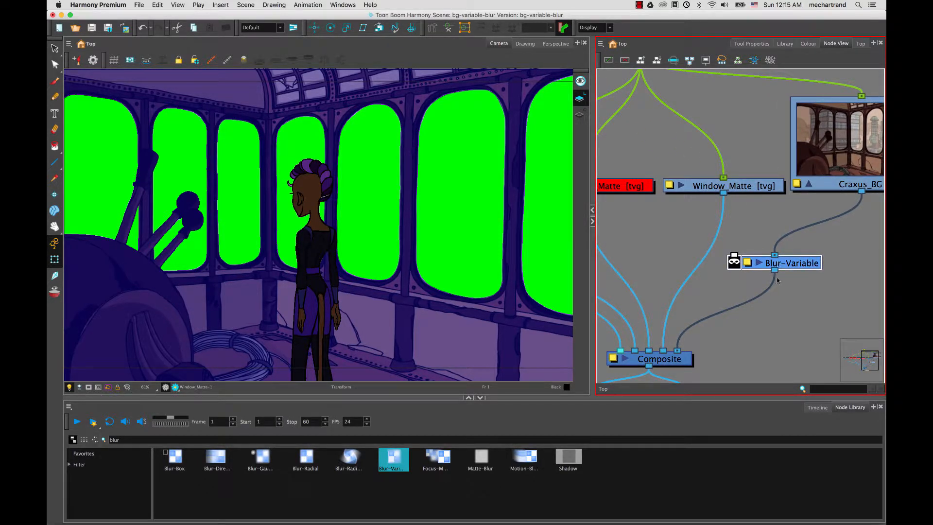
{"action": "left_click_drag", "start_coordinate": [767, 259], "coordinate": [726, 285]}
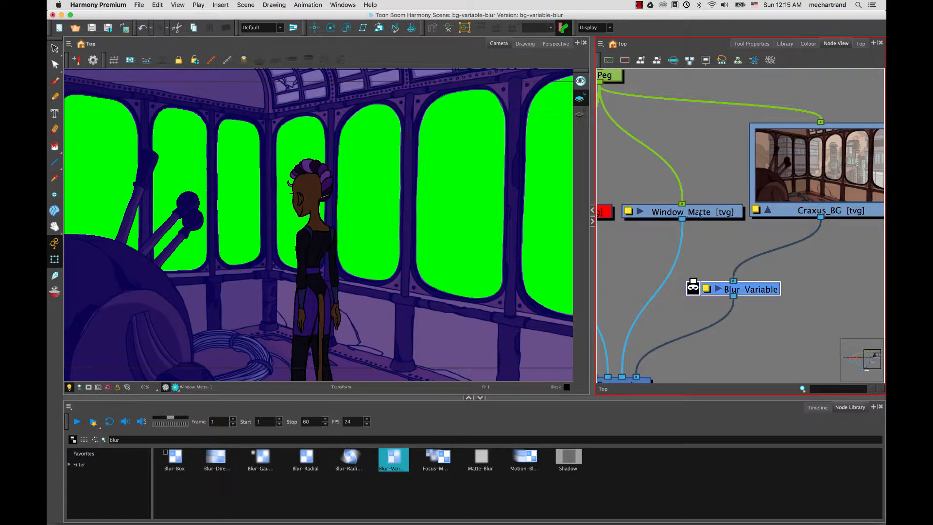
{"action": "left_click_drag", "start_coordinate": [699, 214], "coordinate": [696, 210]}
{"action": "left_click", "coordinate": [658, 266]}
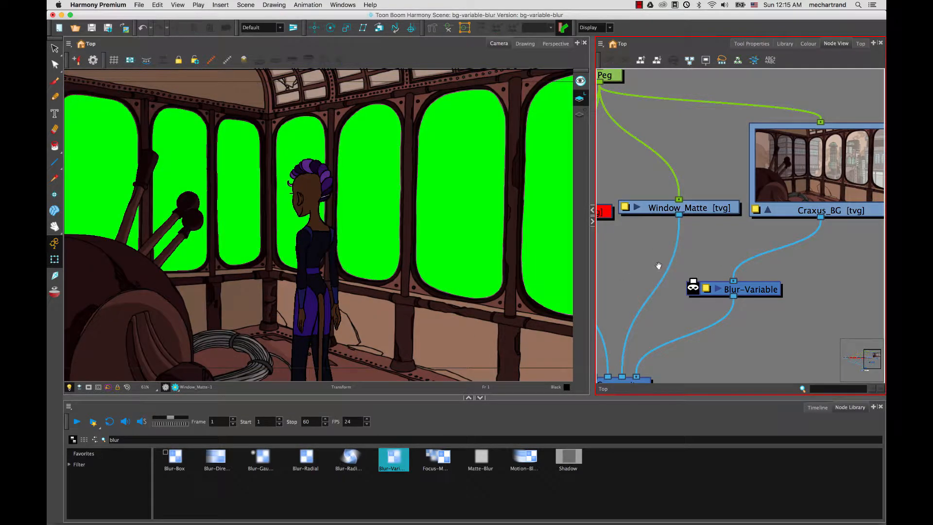
{"action": "left_click_drag", "start_coordinate": [658, 281], "coordinate": [688, 244]}
{"action": "mouse_move", "coordinate": [651, 331]}
{"action": "left_mouse_down"}
{"action": "mouse_move", "coordinate": [674, 264]}
{"action": "mouse_move", "coordinate": [723, 252]}
{"action": "left_mouse_up"}
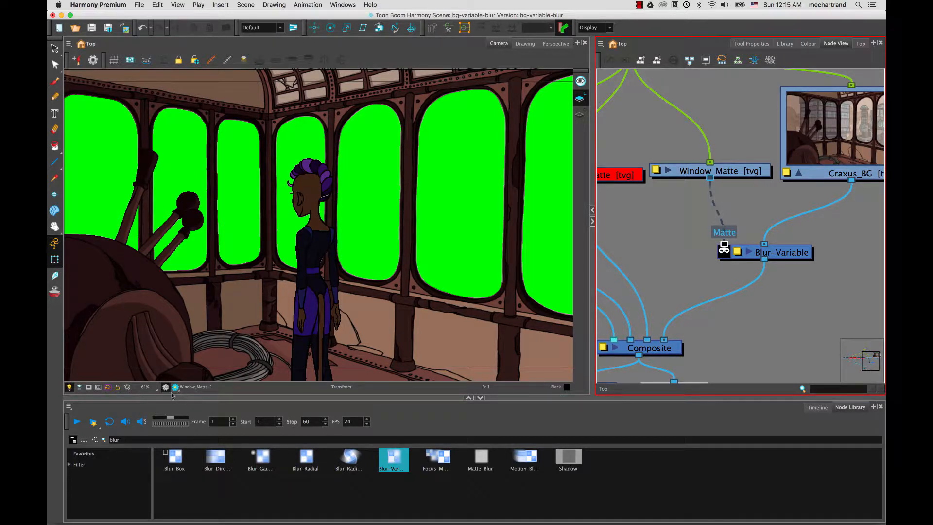
{"action": "left_click_drag", "start_coordinate": [744, 172], "coordinate": [757, 126]}
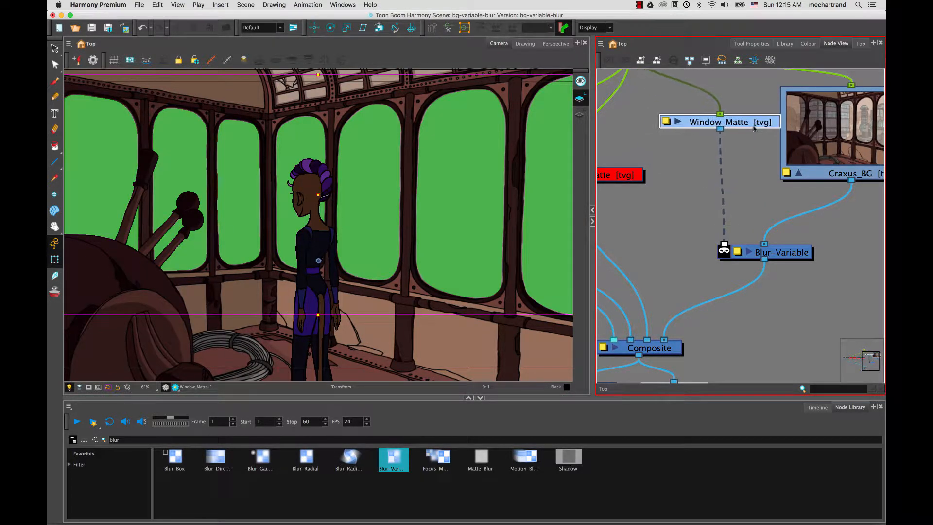
{"action": "left_click", "coordinate": [666, 202]}
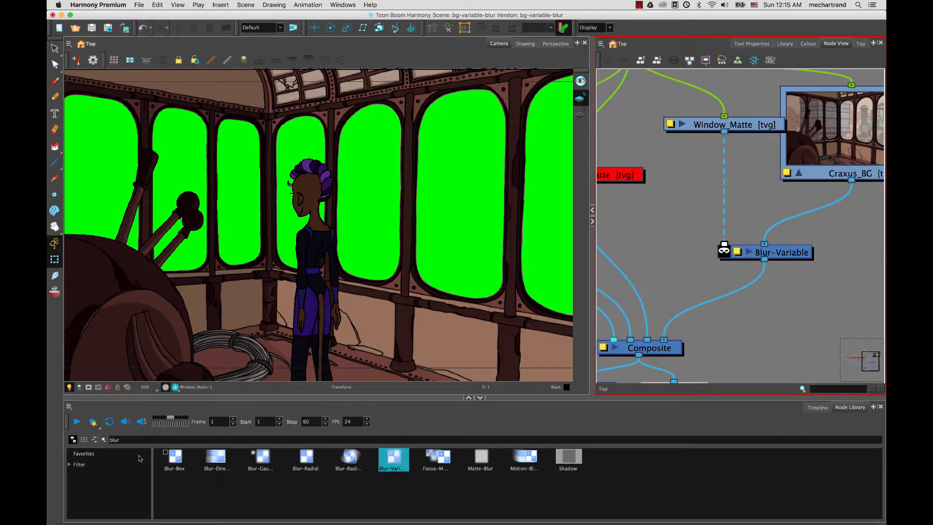
Search the node library for "visi" and insert a Visibility node between Window_Matte and Blur-Variable's matte port.
{"action": "double_click", "coordinate": [115, 438]}
{"action": "type", "text": "visi"}
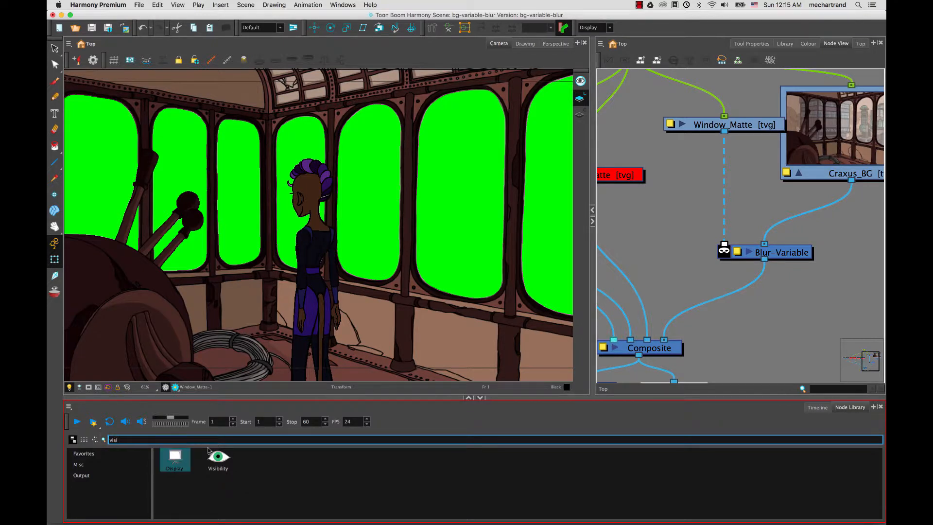
{"action": "left_click_drag", "start_coordinate": [218, 459], "coordinate": [690, 194]}
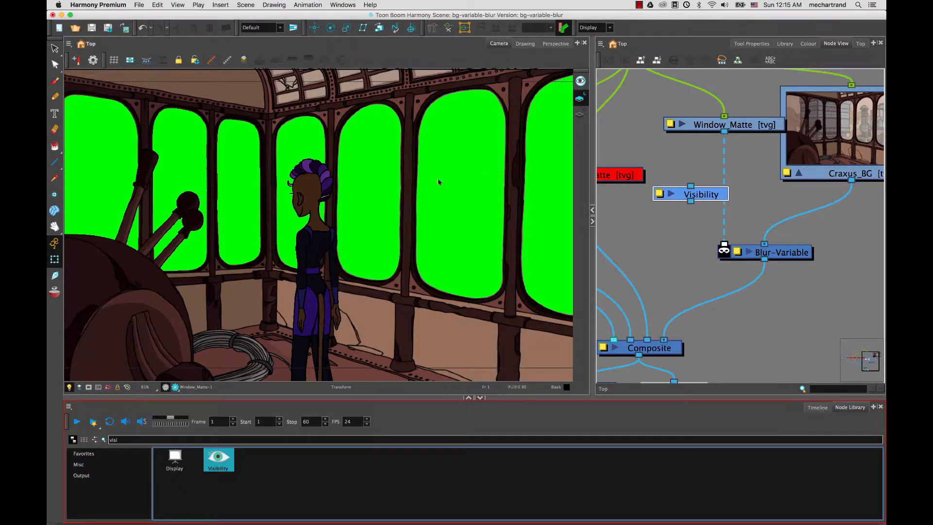
{"action": "left_click_drag", "start_coordinate": [707, 199], "coordinate": [741, 189]}
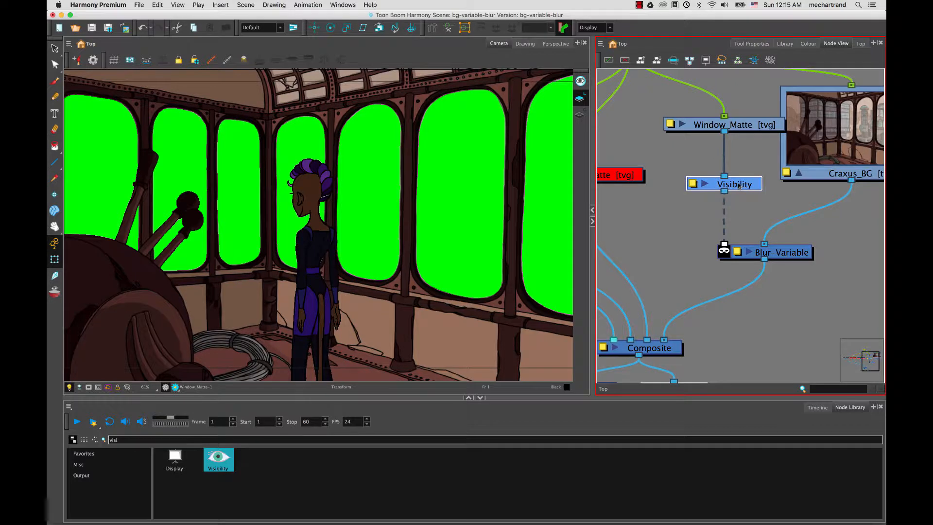
Turn off Display in OpenGL View for the Visibility node, close its properties and deselect it.
{"action": "double_click", "coordinate": [693, 186]}
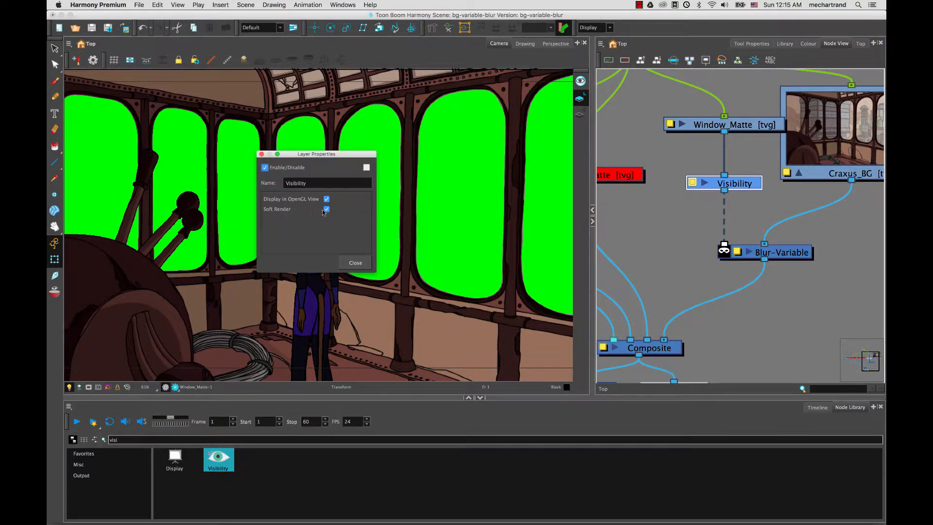
{"action": "left_click", "coordinate": [326, 199]}
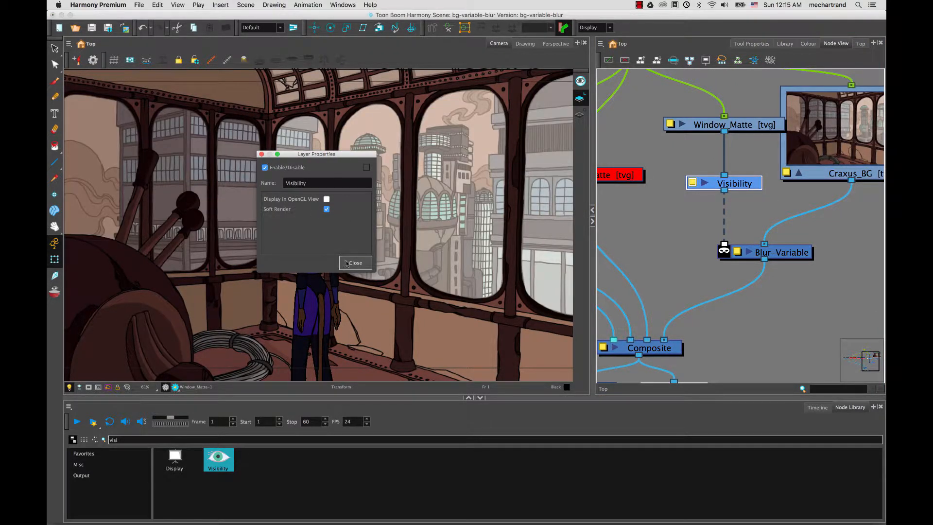
{"action": "left_click", "coordinate": [355, 262]}
{"action": "left_click", "coordinate": [654, 248]}
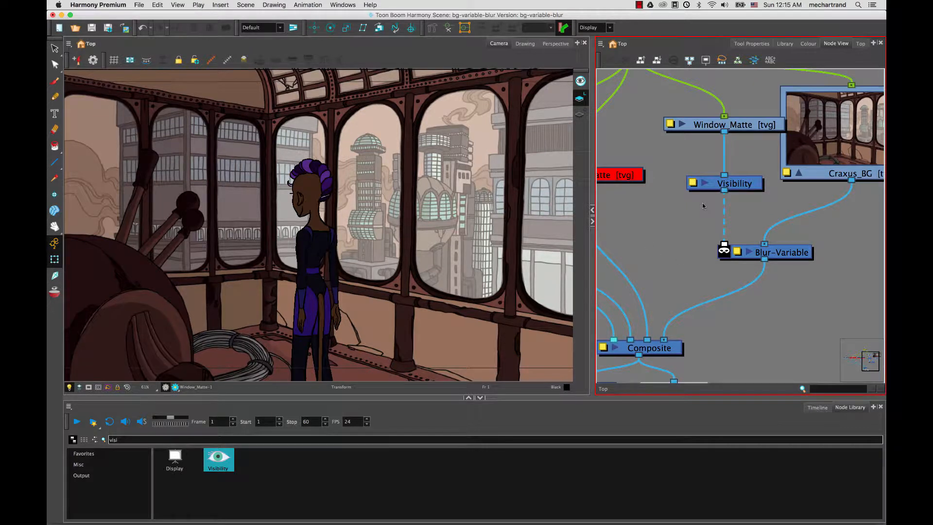
Switch the Camera view to the render preview and open Blur-Variable's layer properties, placed clear of most of the image.
{"action": "left_click", "coordinate": [173, 388]}
{"action": "left_click", "coordinate": [173, 388]}
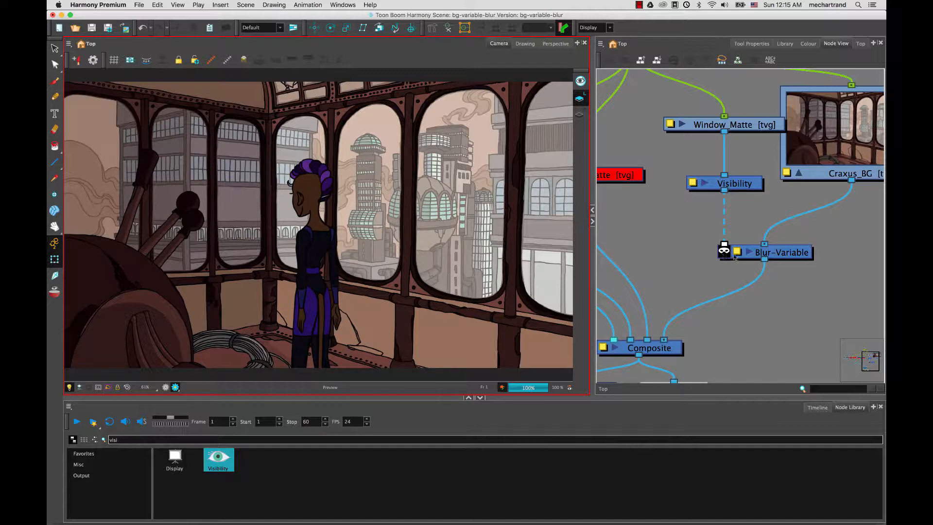
{"action": "double_click", "coordinate": [736, 256]}
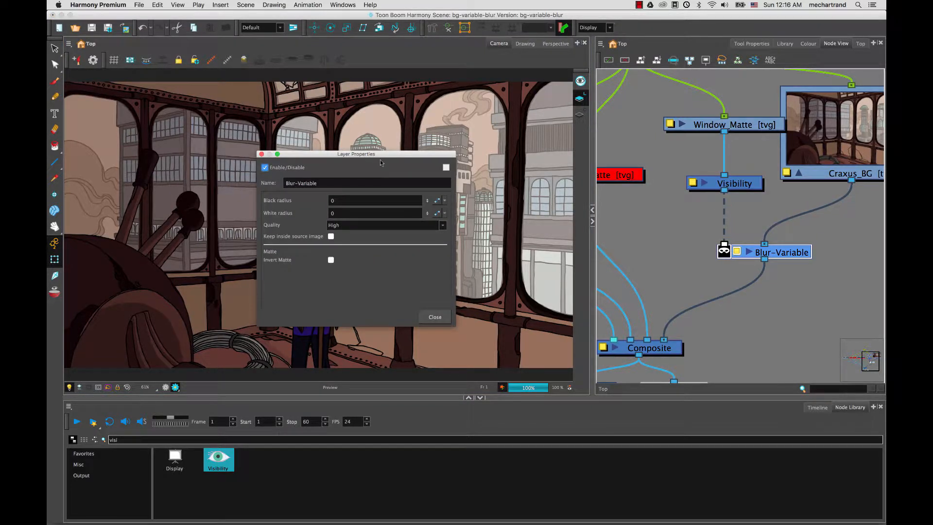
{"action": "left_click_drag", "start_coordinate": [389, 151], "coordinate": [635, 275]}
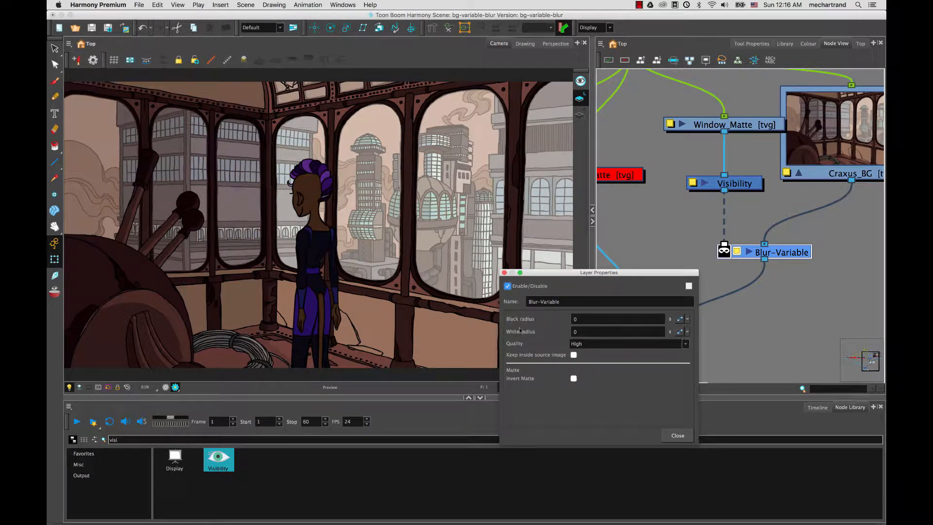
{"action": "left_click", "coordinate": [573, 320]}
Show the thumbnail on the Window_Matte node and switch the thumbnail's background to black.
{"action": "left_click", "coordinate": [681, 125]}
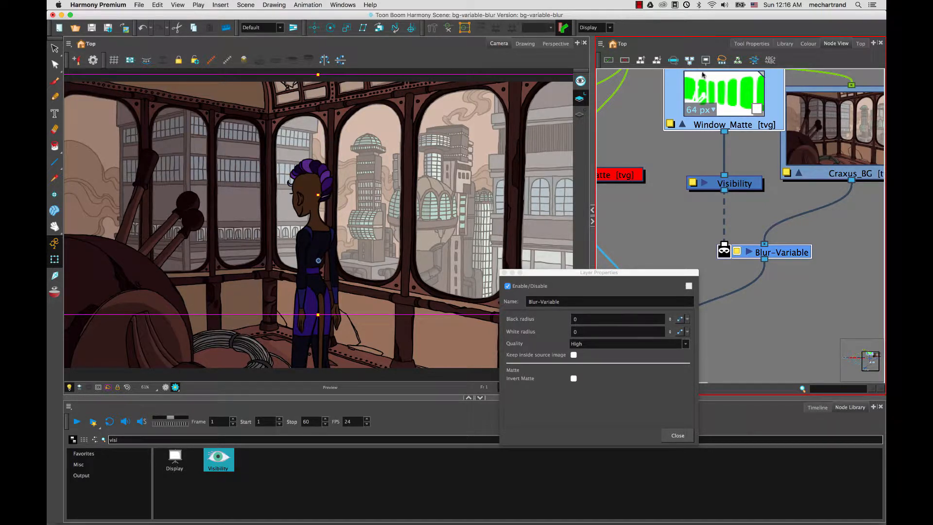
{"action": "left_click", "coordinate": [755, 110]}
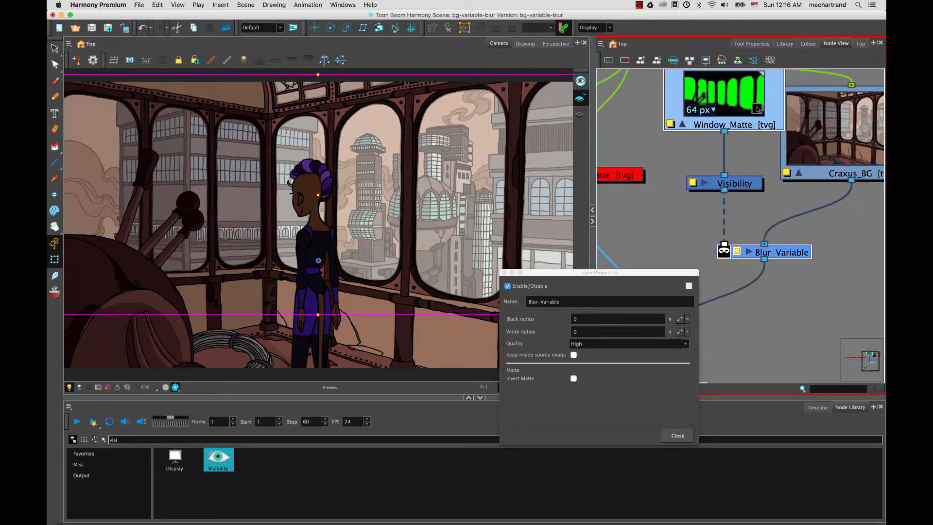
{"action": "left_click", "coordinate": [756, 109]}
{"action": "left_click", "coordinate": [756, 109]}
{"action": "left_click", "coordinate": [756, 108]}
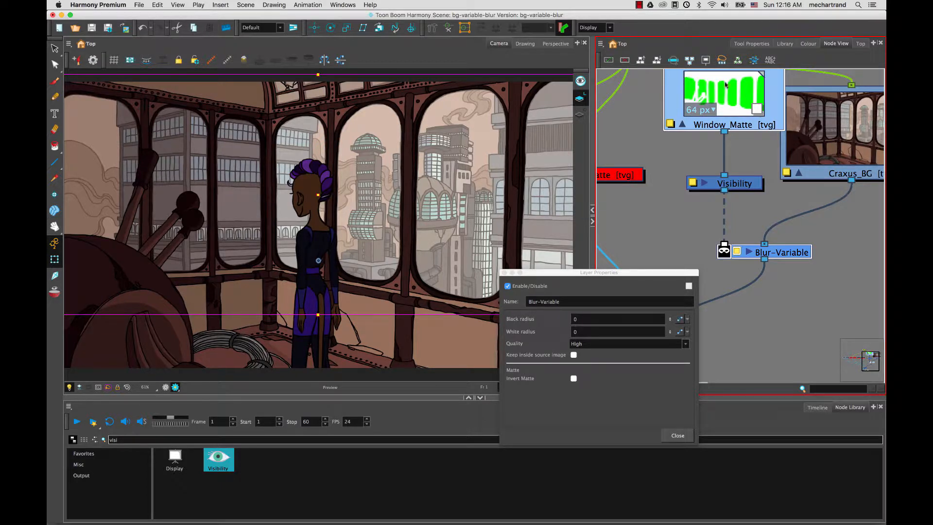
{"action": "left_click", "coordinate": [757, 109]}
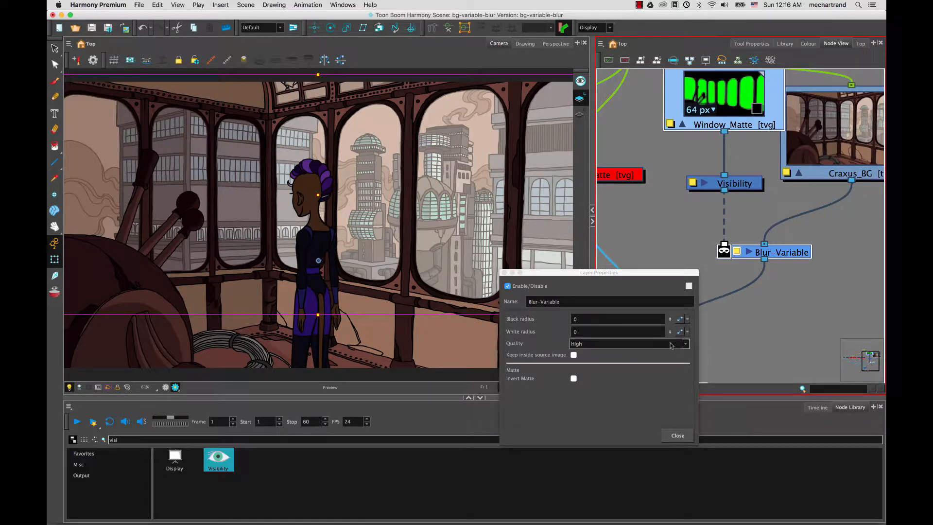
Set Blur-Variable's White radius to 4.6 and move its properties dialog off the rendered preview.
{"action": "left_click_drag", "start_coordinate": [670, 332], "coordinate": [670, 303]}
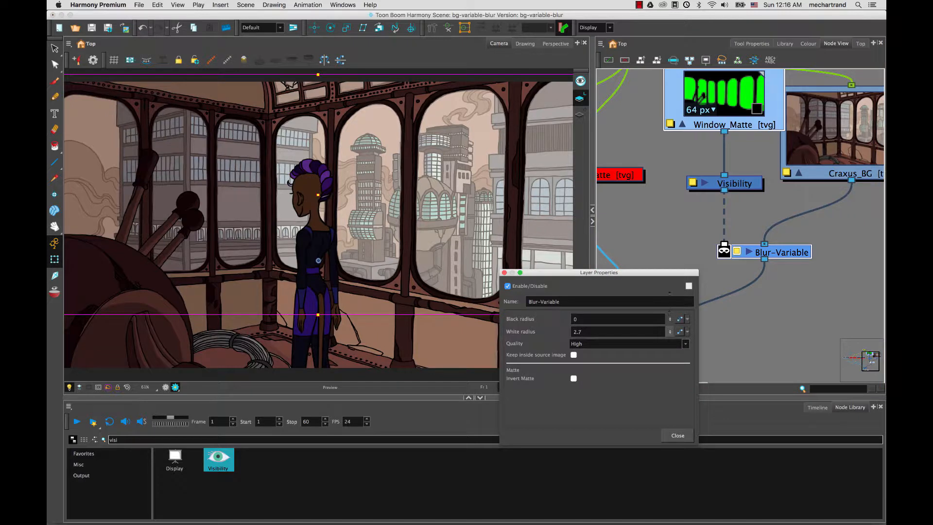
{"action": "left_click_drag", "start_coordinate": [671, 271], "coordinate": [670, 262]}
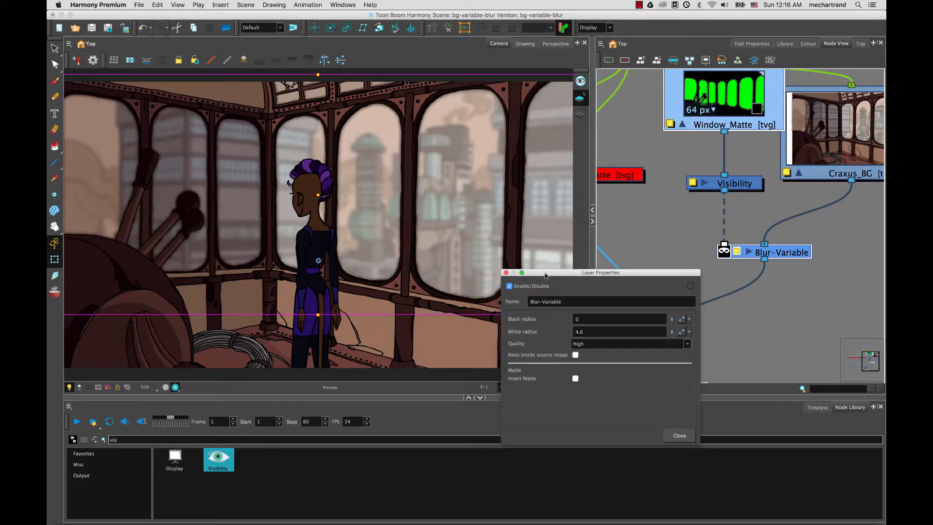
{"action": "left_click_drag", "start_coordinate": [532, 272], "coordinate": [626, 280]}
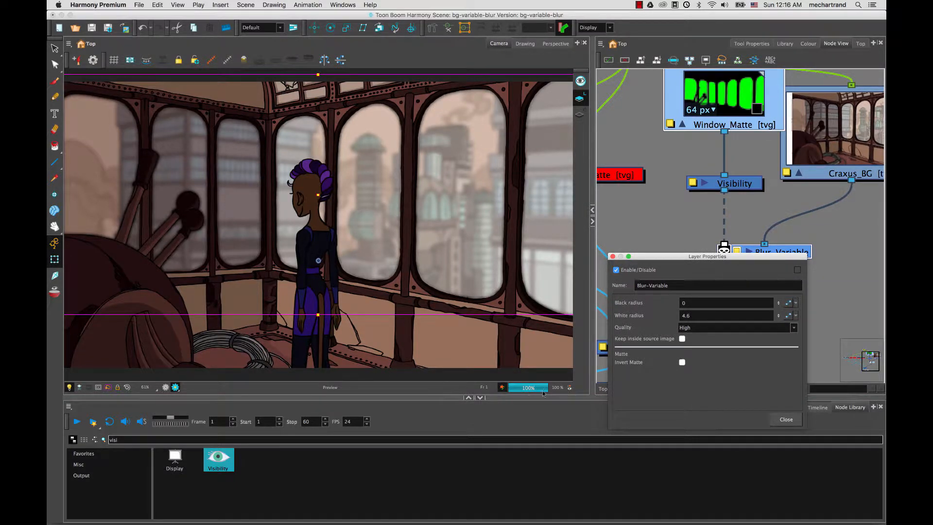
{"action": "left_click", "coordinate": [501, 389]}
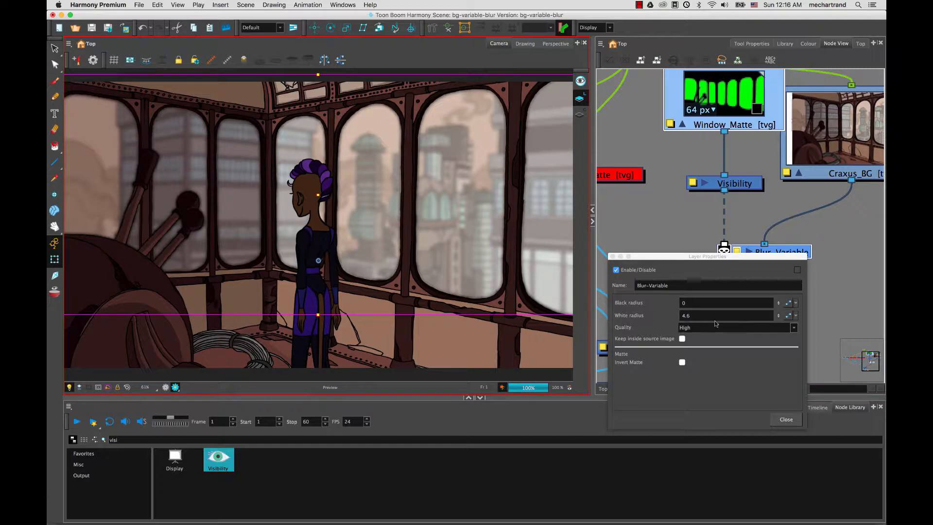
{"action": "left_click_drag", "start_coordinate": [691, 257], "coordinate": [666, 261]}
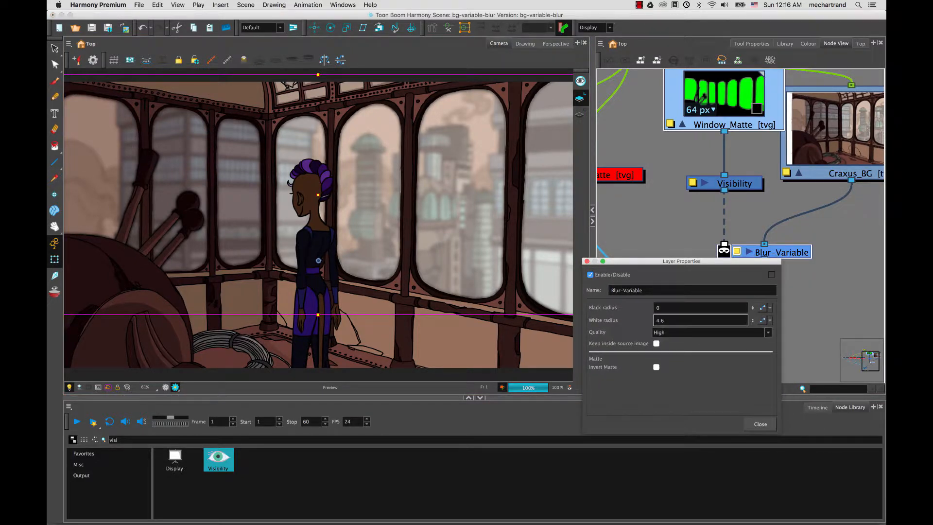
{"action": "left_click_drag", "start_coordinate": [752, 305], "coordinate": [752, 317]}
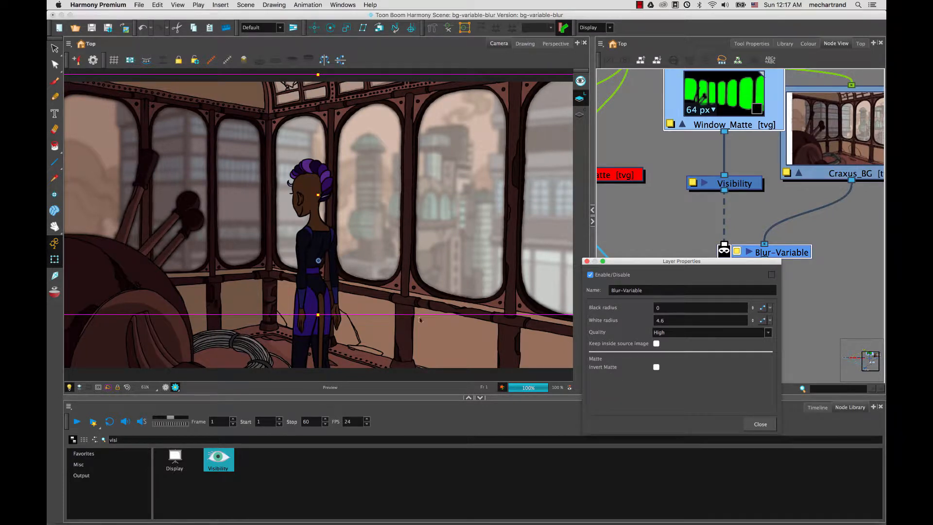
Deselect the nodes, temporarily enable Invert Matte on Blur-Variable to preview the inverted blur, and disable it again.
{"action": "left_click", "coordinate": [622, 226]}
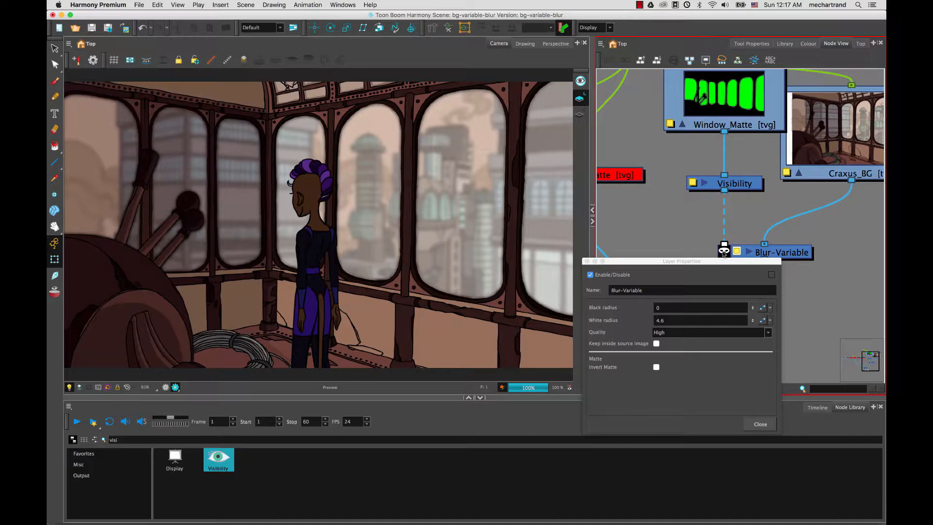
{"action": "left_click", "coordinate": [656, 367]}
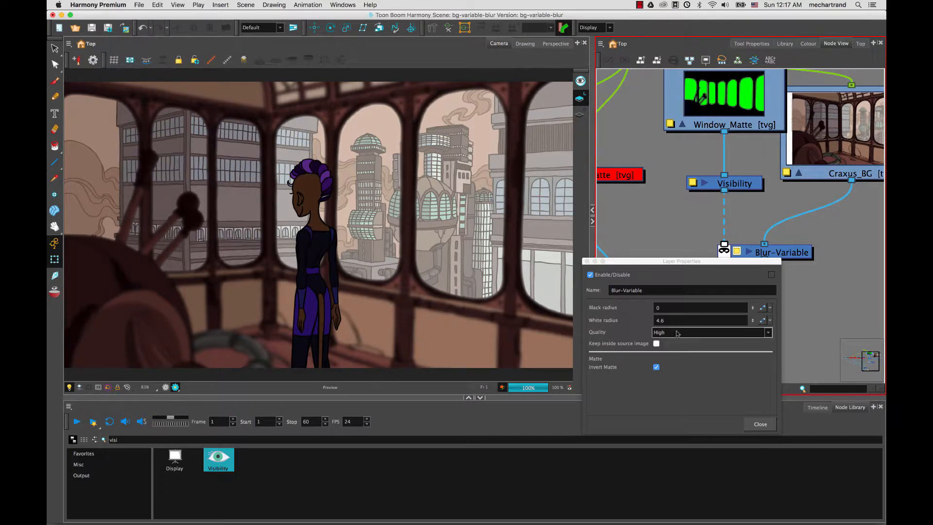
{"action": "left_click", "coordinate": [656, 367]}
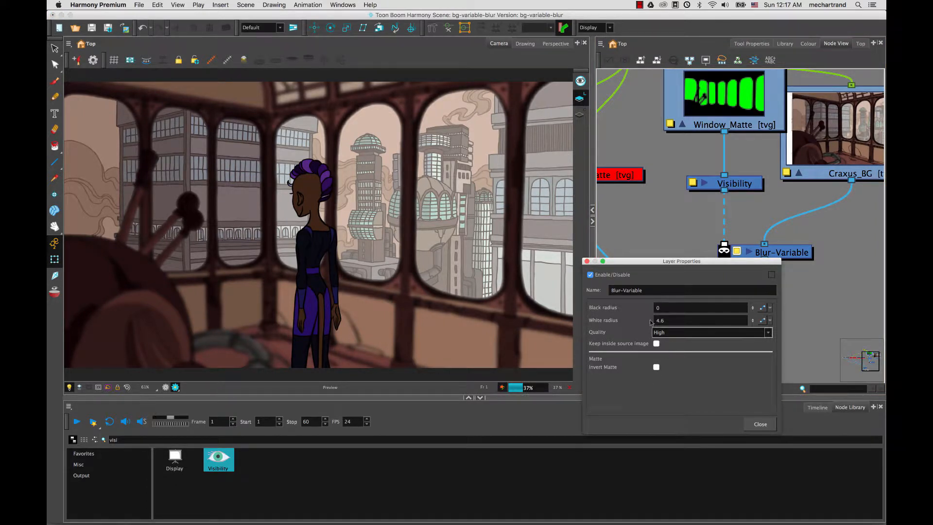
Try Black radius values of 1 and 2 on Blur-Variable, and return the radius to 0.
{"action": "left_click", "coordinate": [662, 308]}
{"action": "double_click", "coordinate": [660, 308]}
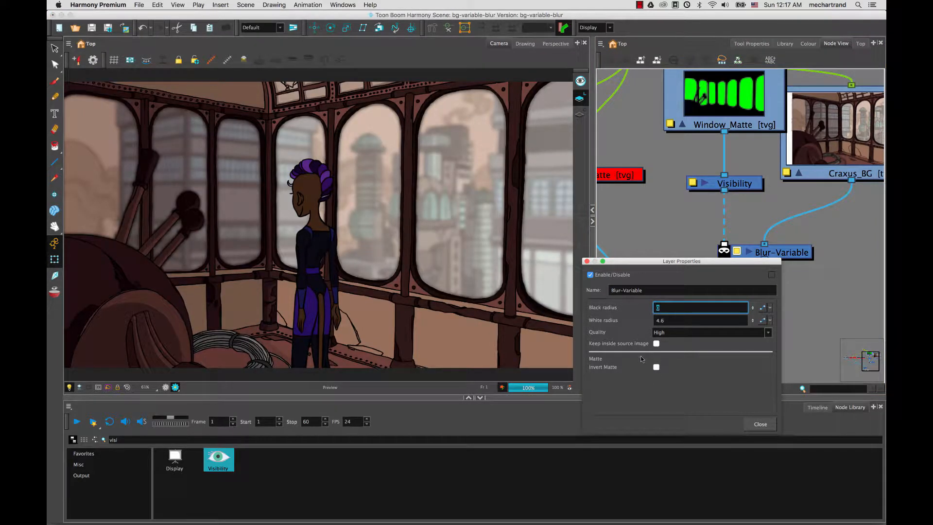
{"action": "type", "text": "1"}
{"action": "key", "text": "Return"}
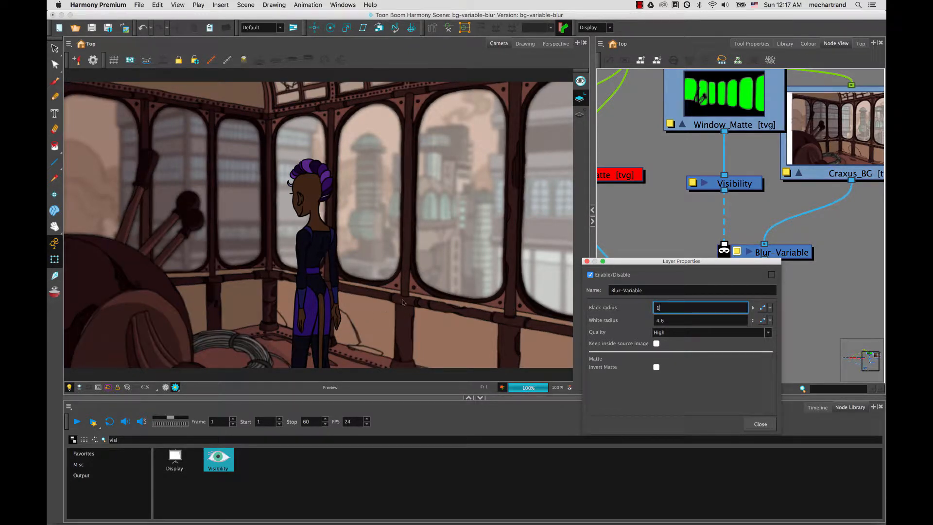
{"action": "key", "text": "Return"}
{"action": "type", "text": "2"}
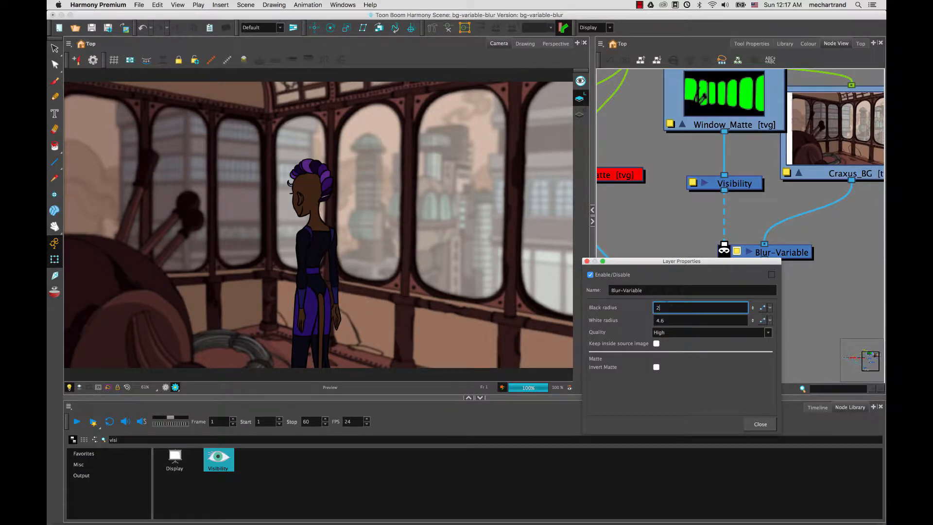
{"action": "left_click_drag", "start_coordinate": [666, 308], "coordinate": [637, 325]}
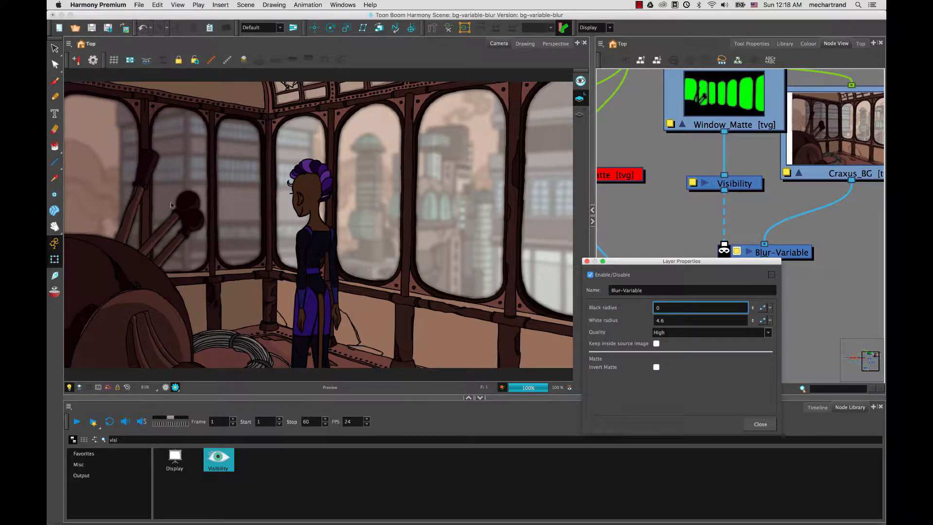
Close Blur-Variable's properties and enable the Foreground_Matte node.
{"action": "left_click", "coordinate": [759, 425]}
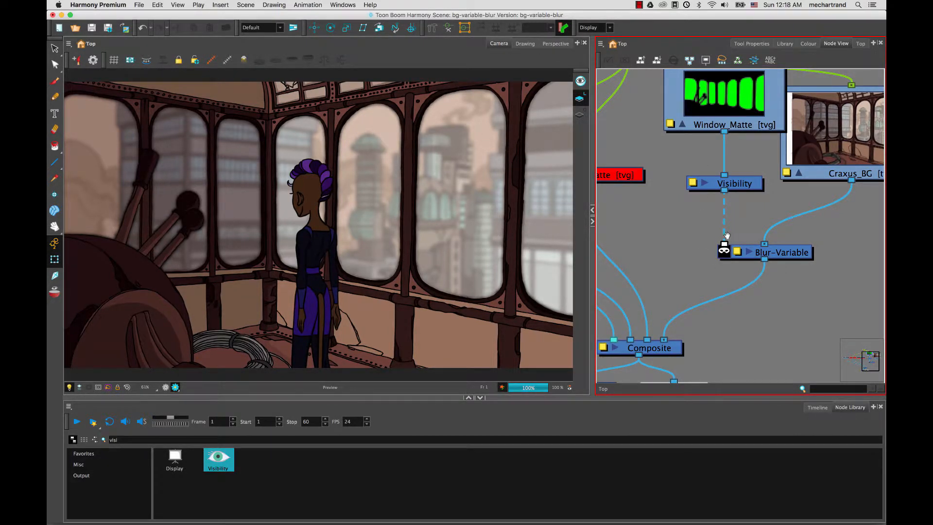
{"action": "left_click_drag", "start_coordinate": [727, 227], "coordinate": [721, 253]}
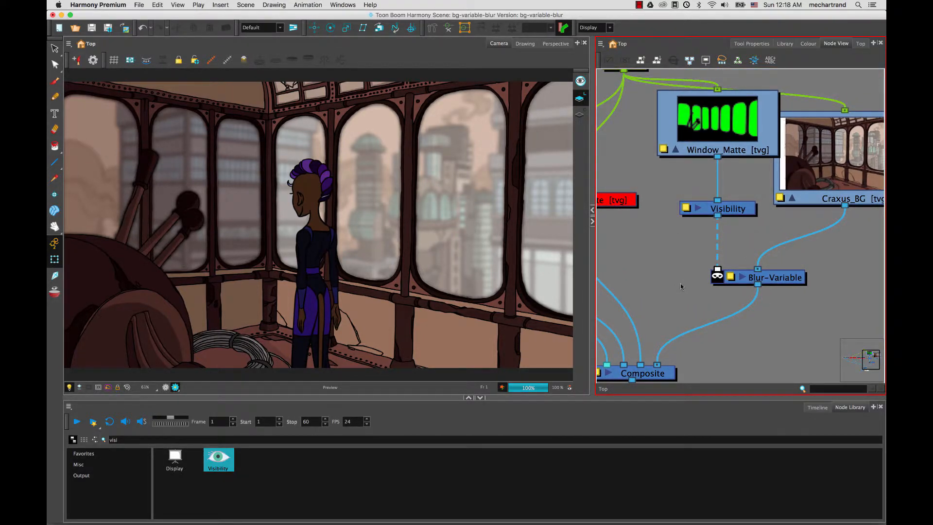
{"action": "left_click_drag", "start_coordinate": [624, 254], "coordinate": [749, 263]}
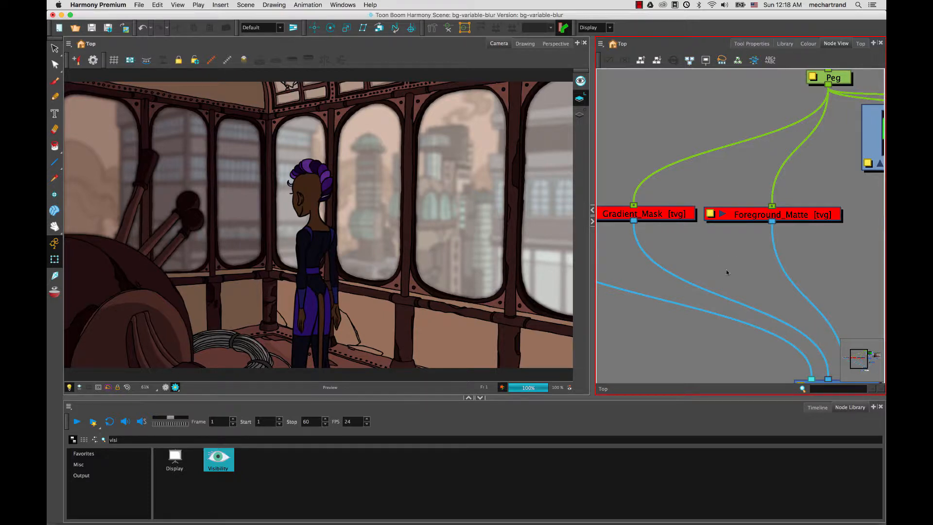
{"action": "left_click_drag", "start_coordinate": [733, 267], "coordinate": [725, 251]}
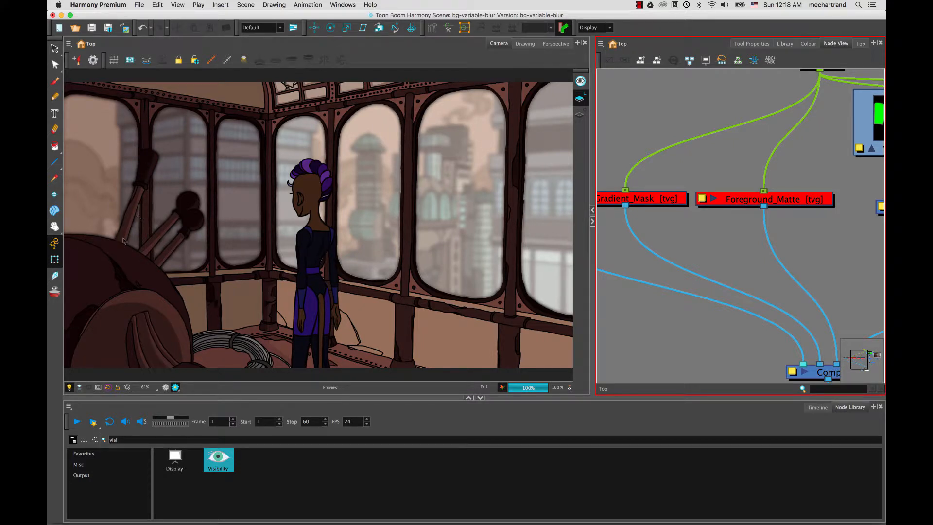
{"action": "left_click", "coordinate": [740, 198]}
{"action": "key", "text": "d"}
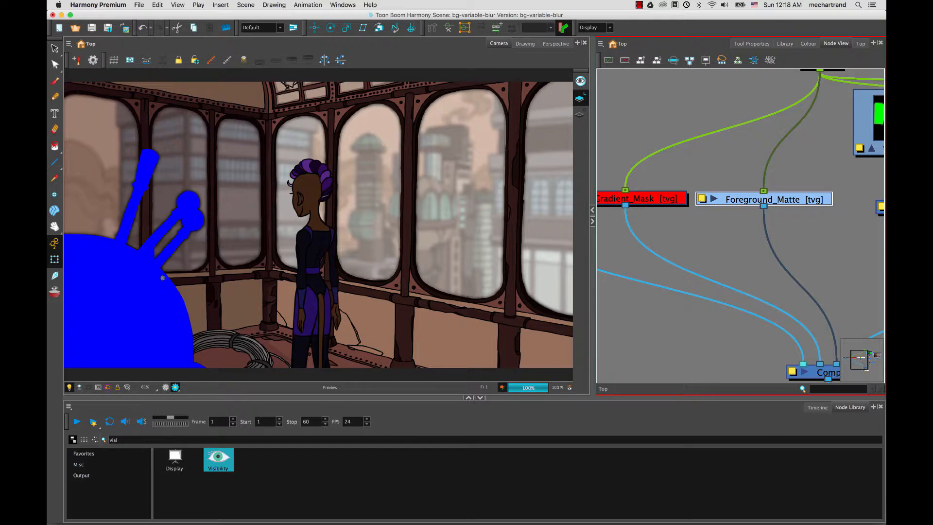
Find the Cutter node in the node library and add it to the network beside Blur-Variable.
{"action": "left_click_drag", "start_coordinate": [728, 254], "coordinate": [651, 241]}
{"action": "left_click_drag", "start_coordinate": [593, 245], "coordinate": [514, 252]}
{"action": "left_click_drag", "start_coordinate": [708, 262], "coordinate": [669, 262]}
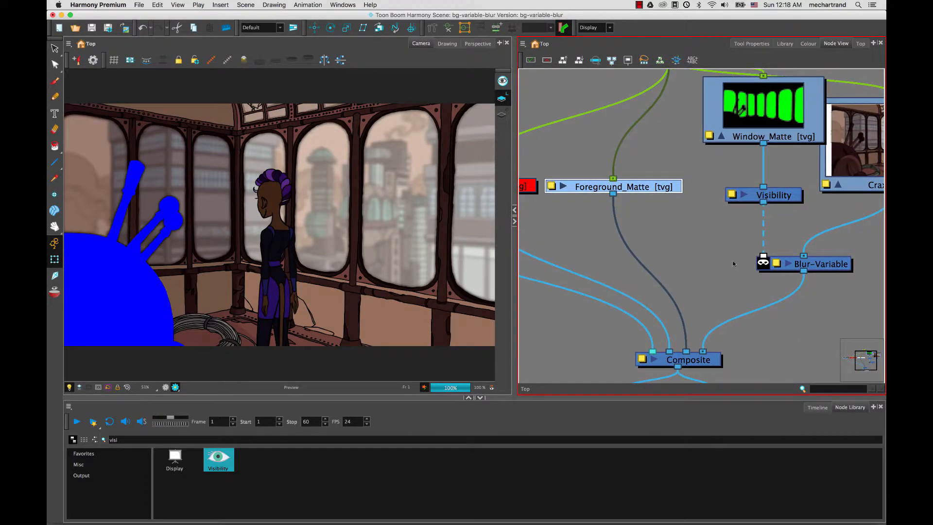
{"action": "scroll", "coordinate": [695, 261], "scroll_direction": "down", "scroll_amount": 3}
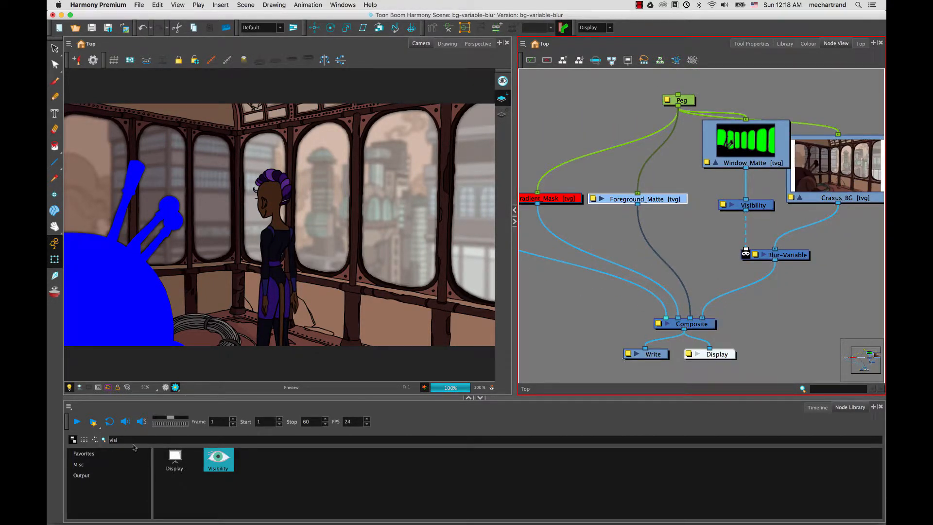
{"action": "left_click_drag", "start_coordinate": [121, 440], "coordinate": [96, 435]}
{"action": "type", "text": "c"}
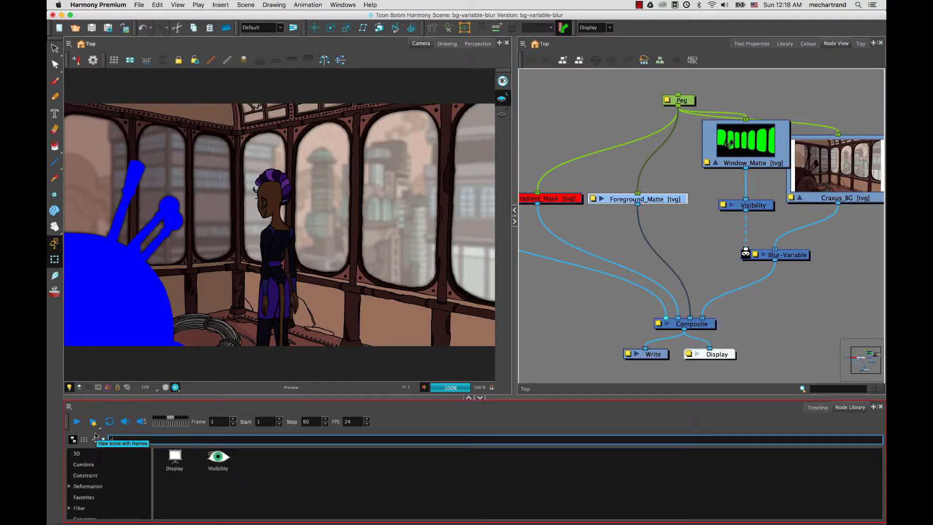
{"action": "type", "text": "utt"}
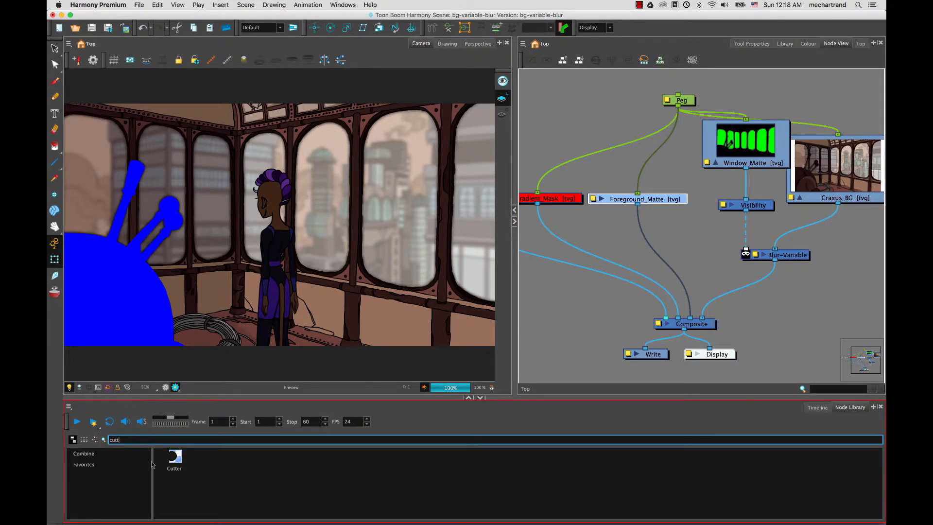
{"action": "left_click_drag", "start_coordinate": [174, 459], "coordinate": [707, 255]}
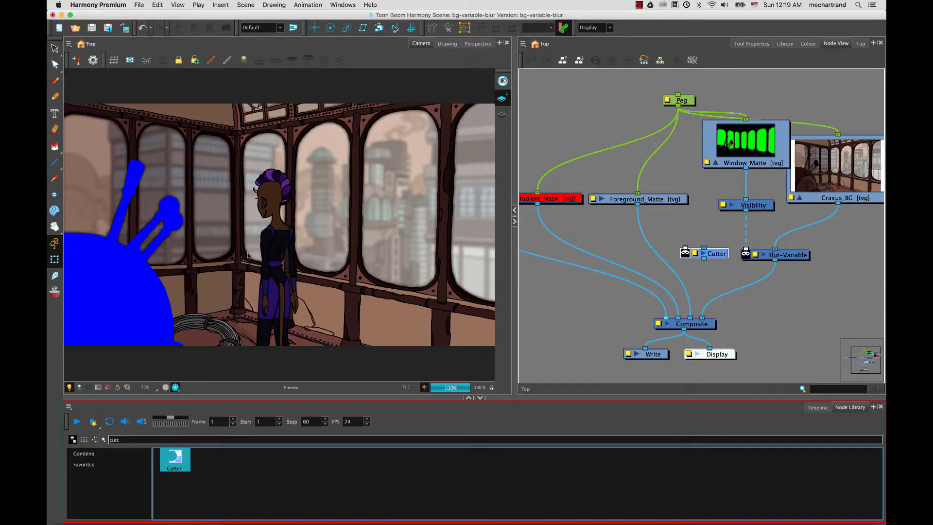
Connect Craxus_BG to the Cutter's image input, Foreground_Matte to its matte input, and the Cutter's output to the Composite.
{"action": "left_click_drag", "start_coordinate": [838, 204], "coordinate": [703, 257]}
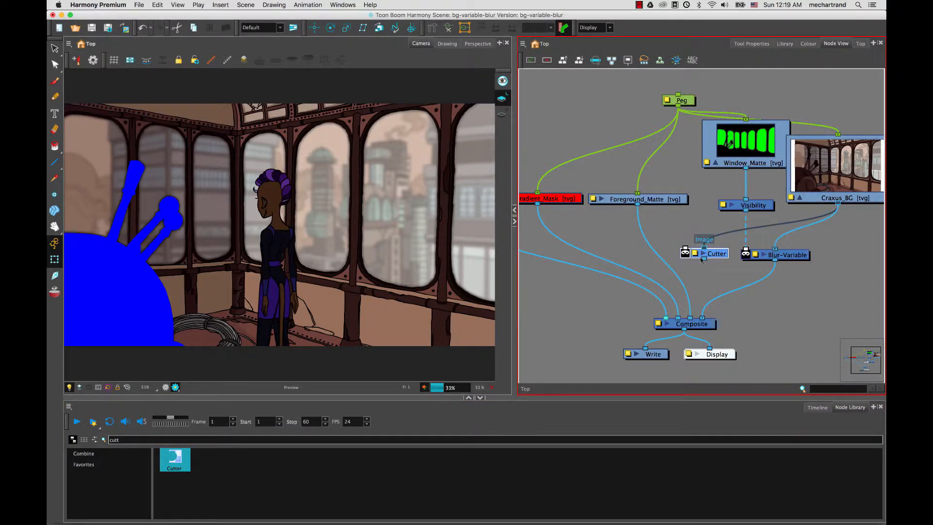
{"action": "left_click", "coordinate": [702, 254]}
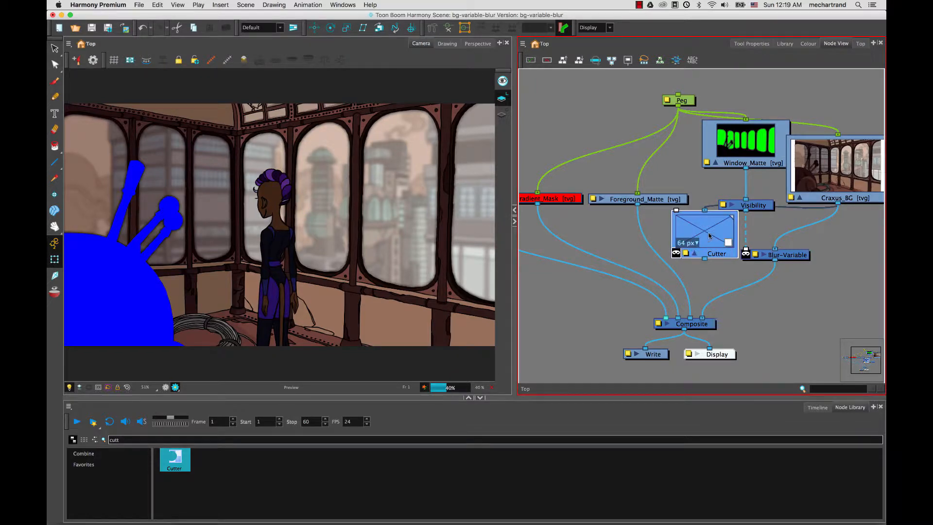
{"action": "left_click_drag", "start_coordinate": [704, 258], "coordinate": [694, 317]}
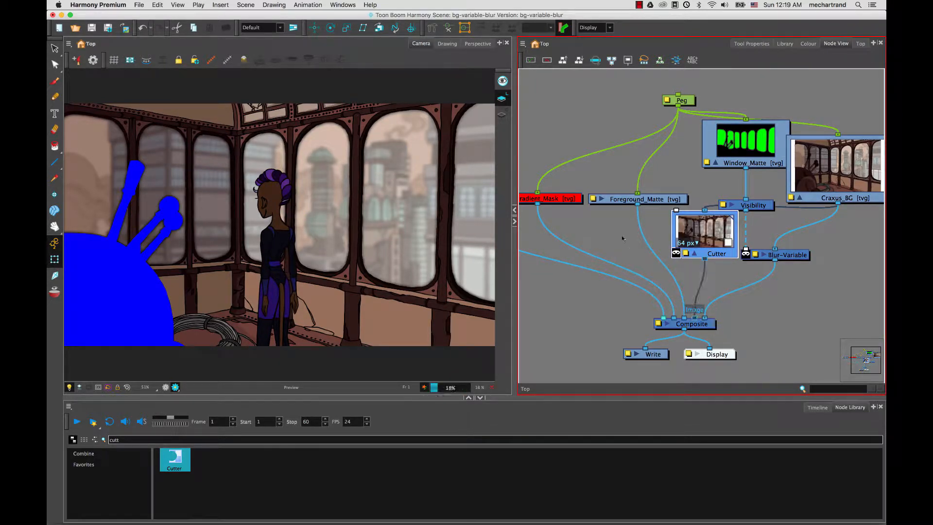
{"action": "mouse_move", "coordinate": [653, 205]}
{"action": "left_mouse_down"}
{"action": "mouse_move", "coordinate": [647, 125]}
{"action": "mouse_move", "coordinate": [647, 172]}
{"action": "left_mouse_up"}
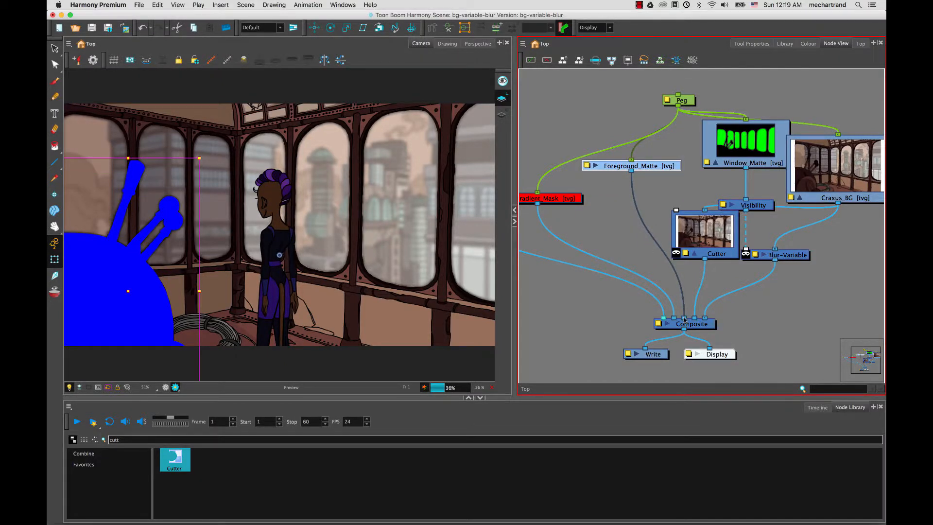
{"action": "left_click_drag", "start_coordinate": [684, 318], "coordinate": [673, 215]}
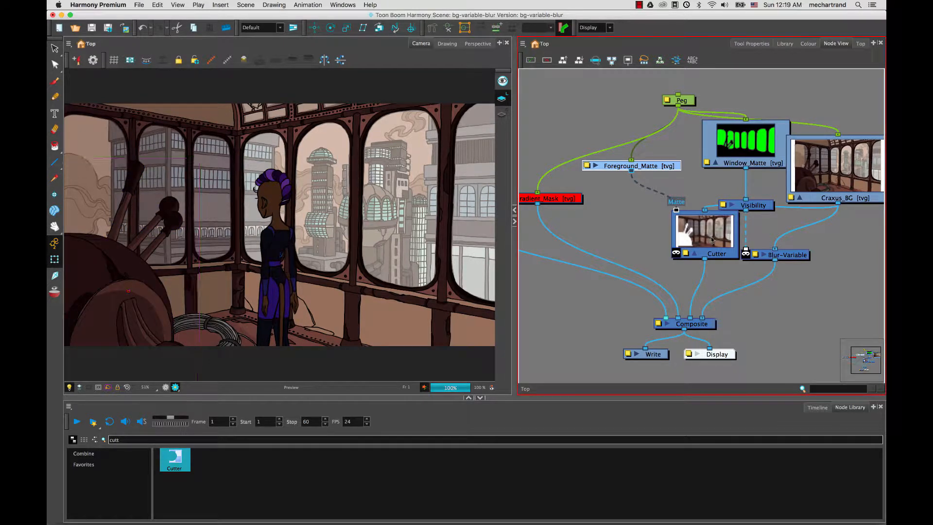
Enlarge the Cutter's thumbnail to 128 px, invert its matte to keep only the foreground shapes, and adjust the node's position.
{"action": "left_click_drag", "start_coordinate": [698, 241], "coordinate": [670, 244]}
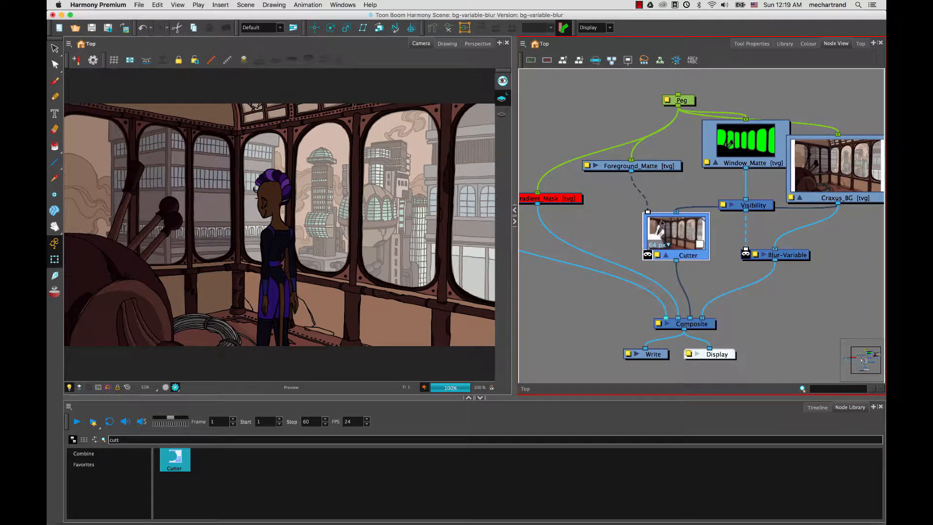
{"action": "left_click", "coordinate": [667, 245]}
{"action": "left_click", "coordinate": [662, 272]}
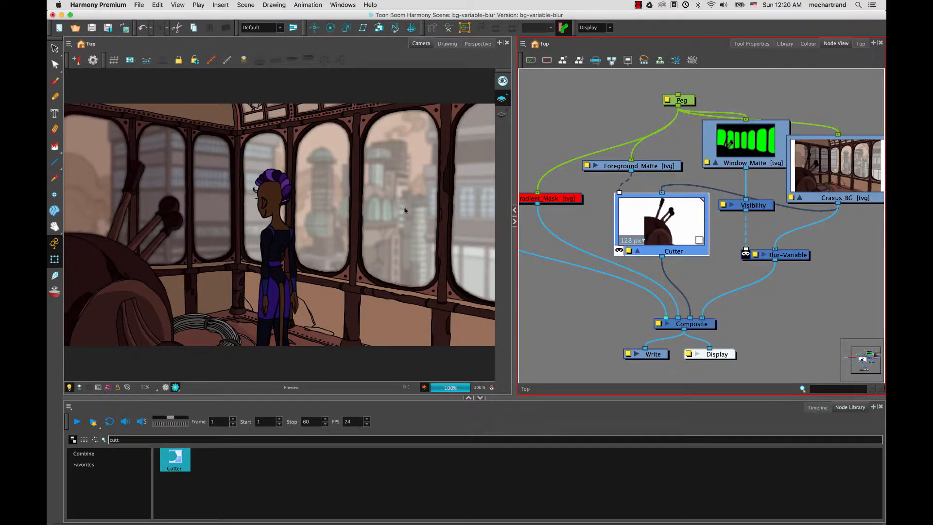
{"action": "left_click_drag", "start_coordinate": [669, 235], "coordinate": [679, 236]}
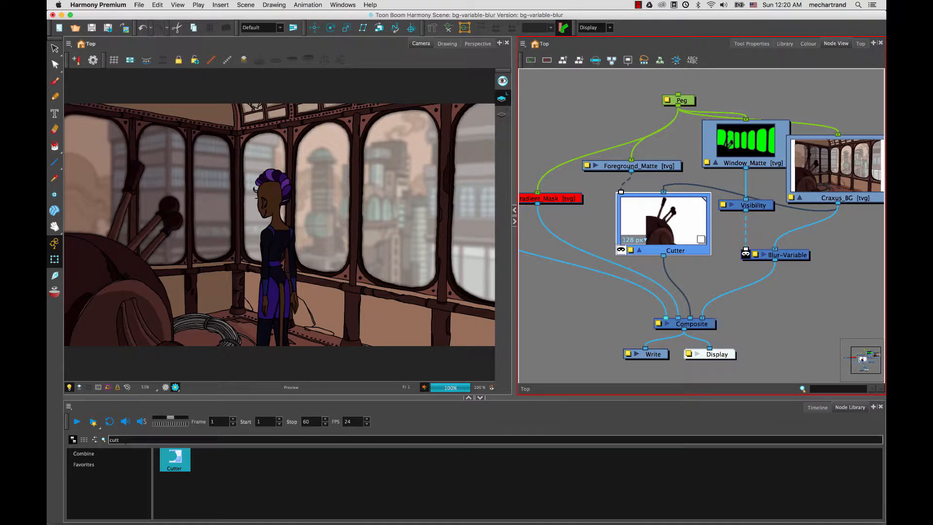
Find Blur-Gaussian in the node library and insert it between the Cutter and the Composite.
{"action": "left_click_drag", "start_coordinate": [127, 440], "coordinate": [99, 457]}
{"action": "type", "text": "ga"}
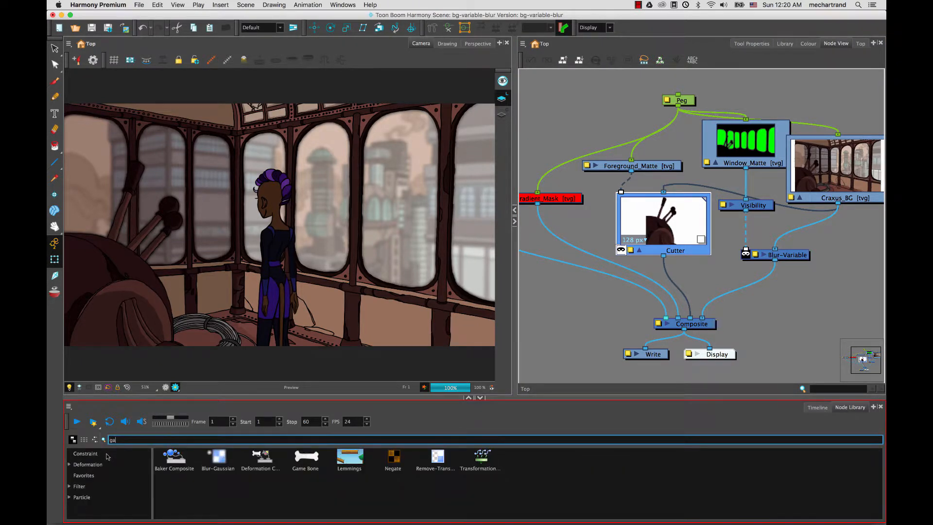
{"action": "type", "text": "u"}
{"action": "left_click_drag", "start_coordinate": [174, 459], "coordinate": [688, 281]}
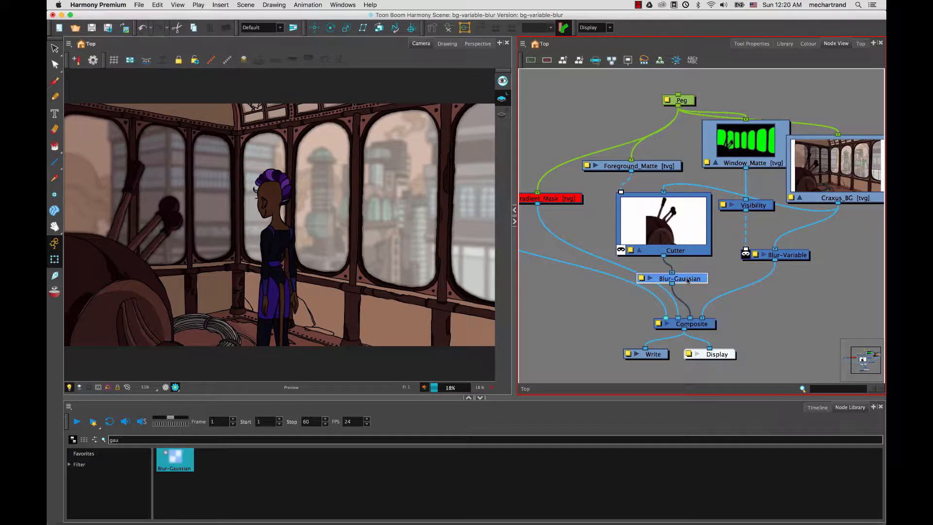
Try a blurriness of 4.7 on Blur-Gaussian, settle on 2, and move its properties dialog off the nodes.
{"action": "left_click", "coordinate": [641, 279]}
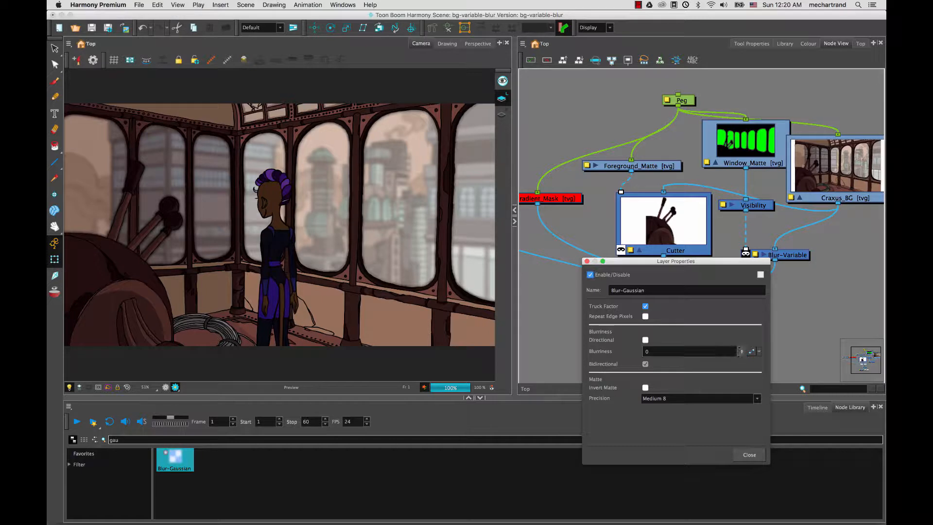
{"action": "left_click_drag", "start_coordinate": [738, 292], "coordinate": [736, 289]}
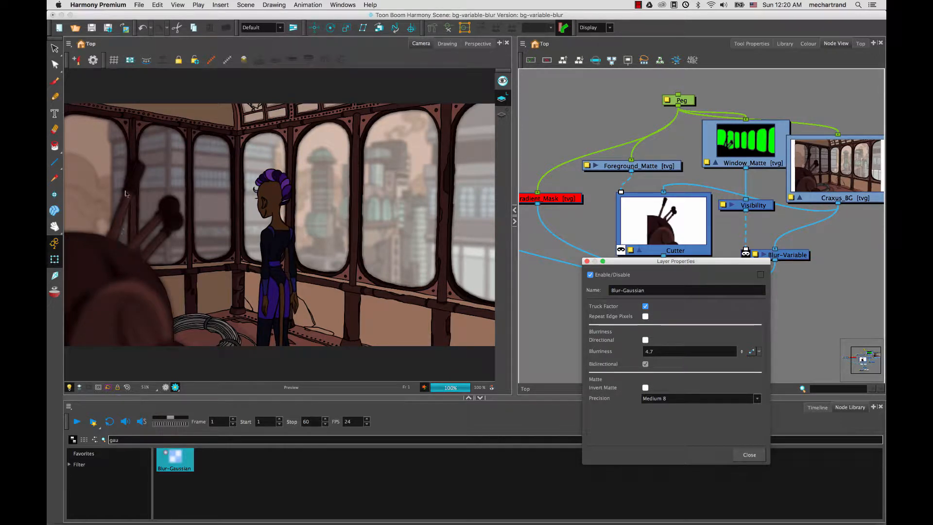
{"action": "left_click_drag", "start_coordinate": [661, 351], "coordinate": [626, 361]}
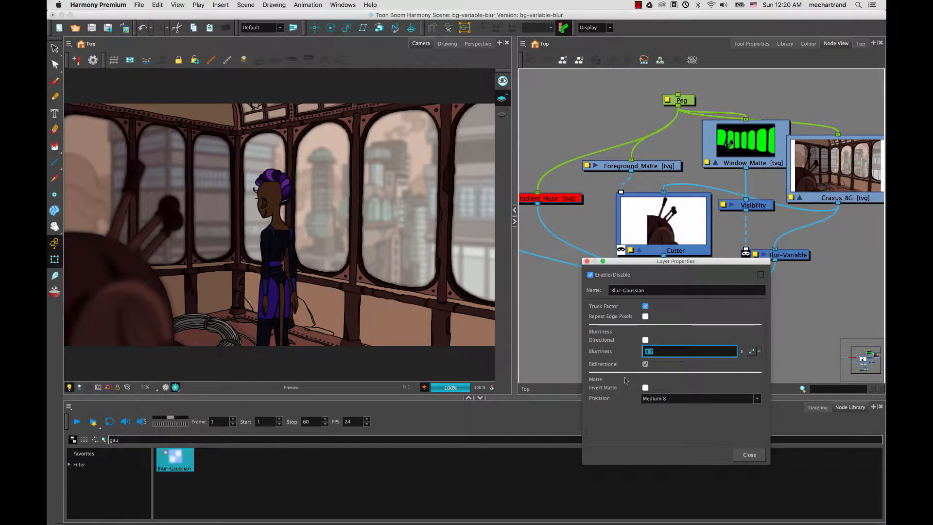
{"action": "type", "text": "2"}
{"action": "left_click_drag", "start_coordinate": [672, 269], "coordinate": [493, 235]}
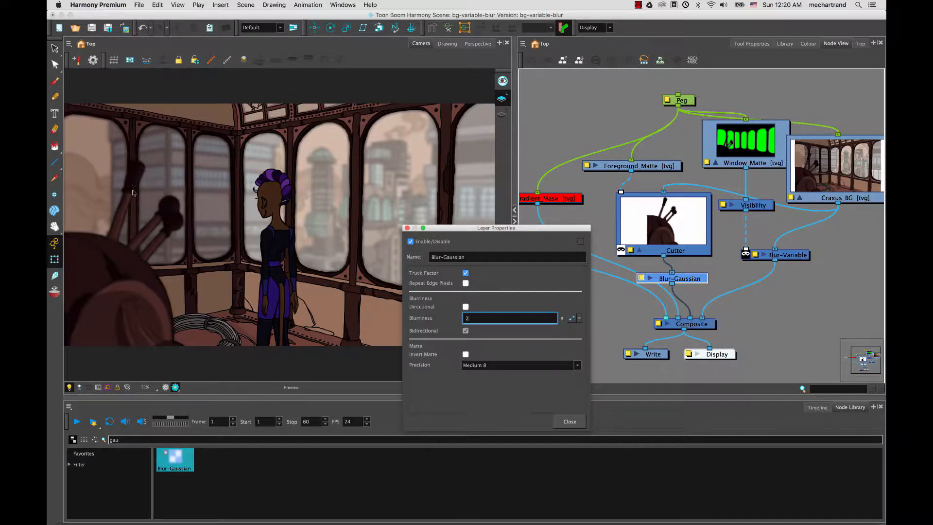
Examine the edges of the blurred foreground levers and console close up in the Camera view.
{"action": "left_click", "coordinate": [287, 210]}
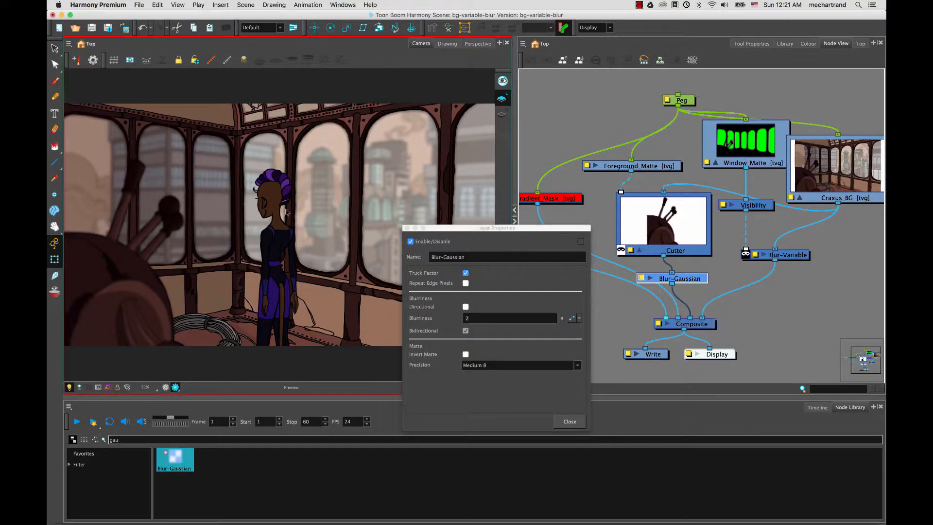
{"action": "key", "text": "2"}
{"action": "key", "text": "2"}
{"action": "key", "text": "2"}
{"action": "key", "text": "2"}
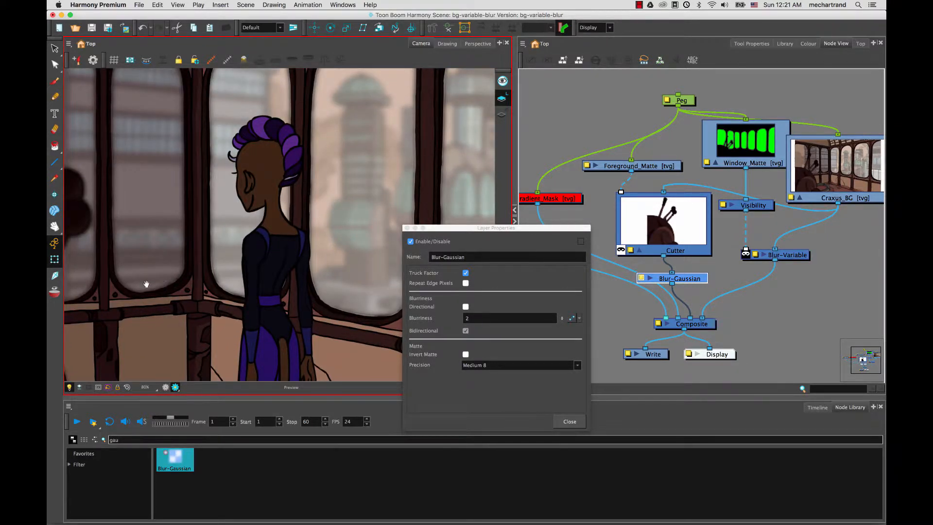
{"action": "left_click_drag", "start_coordinate": [146, 284], "coordinate": [339, 211]}
{"action": "left_click_drag", "start_coordinate": [210, 222], "coordinate": [293, 242]}
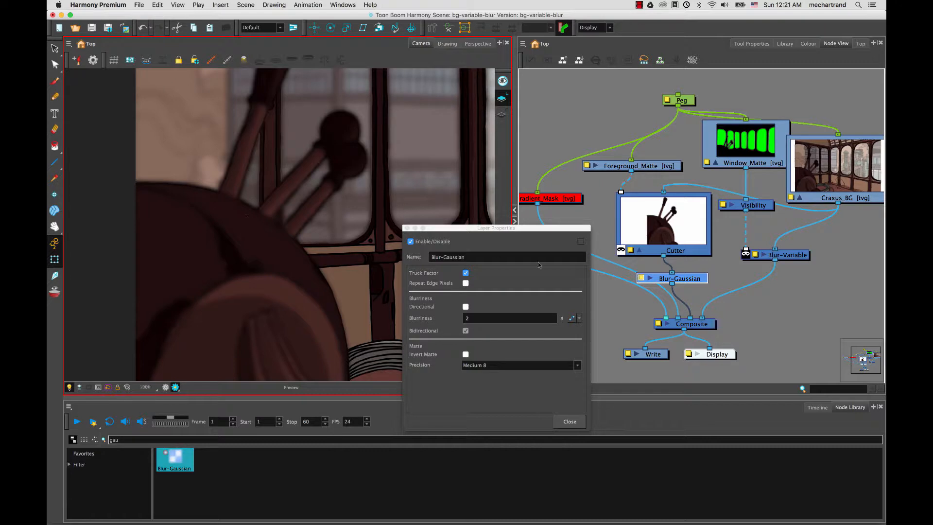
Temporarily disconnect Blur-Variable from the Composite to isolate the blurred foreground, and reconnect it.
{"action": "left_click", "coordinate": [811, 197]}
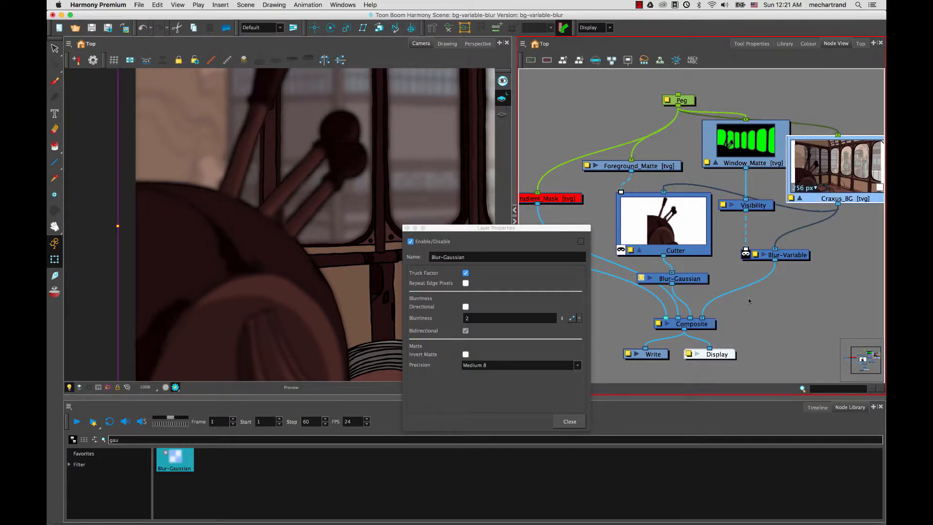
{"action": "left_click_drag", "start_coordinate": [703, 319], "coordinate": [737, 301]}
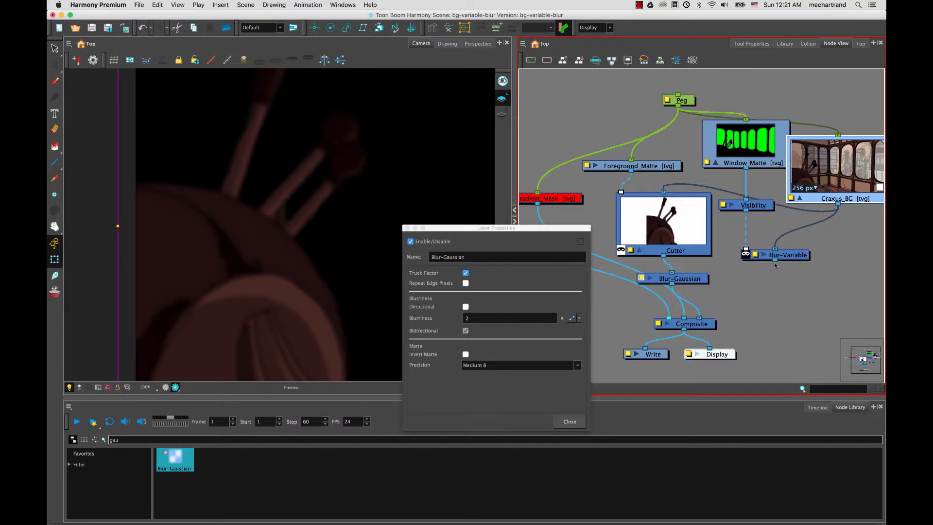
{"action": "left_click_drag", "start_coordinate": [774, 261], "coordinate": [701, 318]}
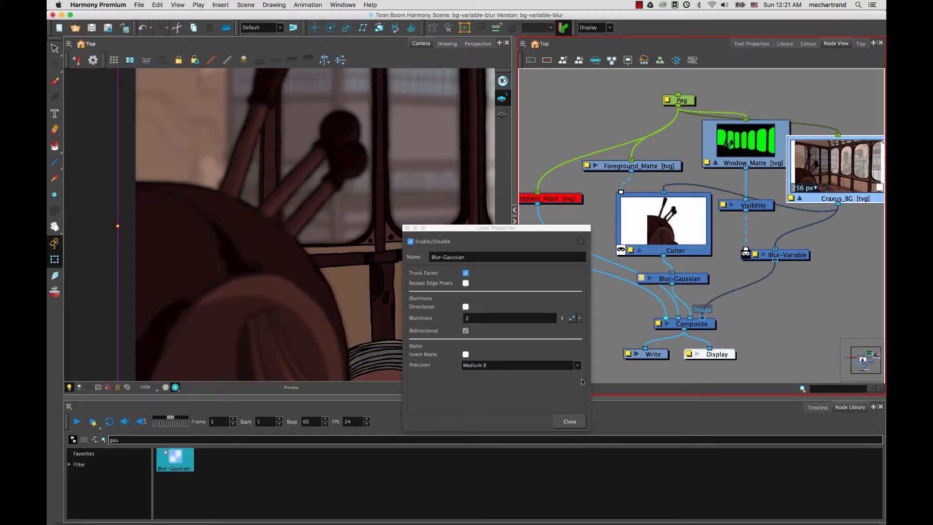
Find Matte-Resize in the node library and insert it between Foreground_Matte and the Cutter's matte input, moving Foreground_Matte up for space.
{"action": "double_click", "coordinate": [114, 439]}
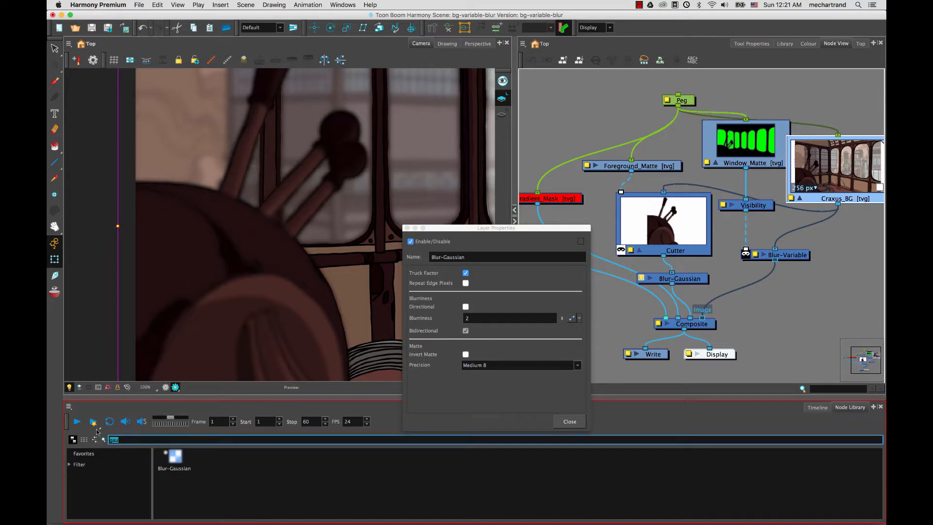
{"action": "type", "text": "matte"}
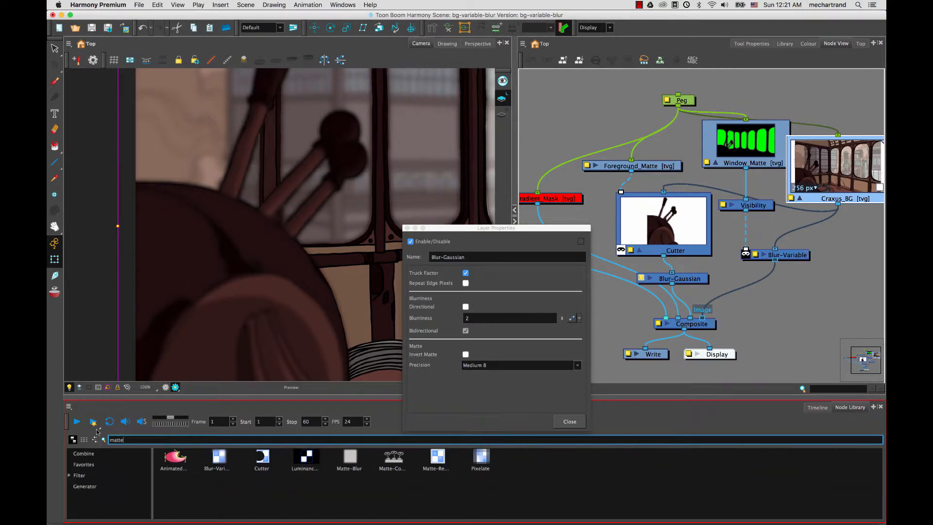
{"action": "left_click_drag", "start_coordinate": [437, 459], "coordinate": [752, 319]}
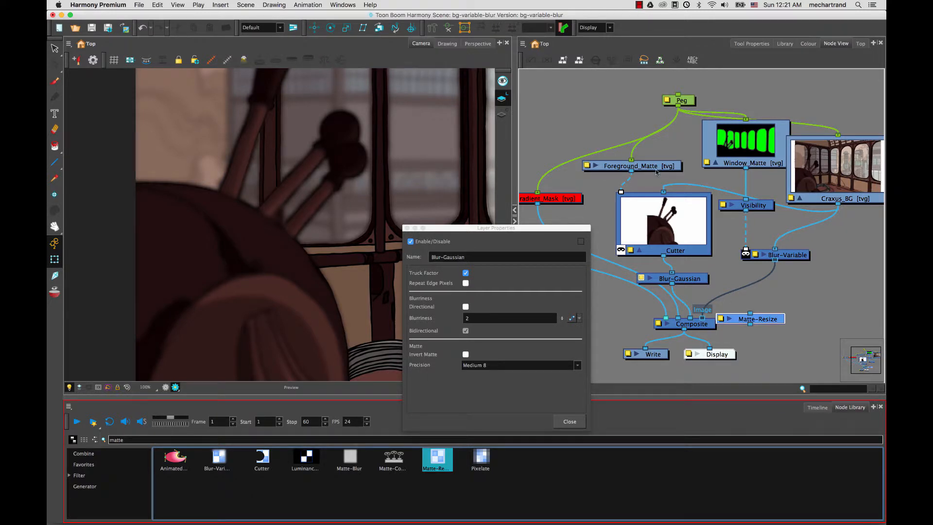
{"action": "left_click_drag", "start_coordinate": [655, 169], "coordinate": [626, 121]}
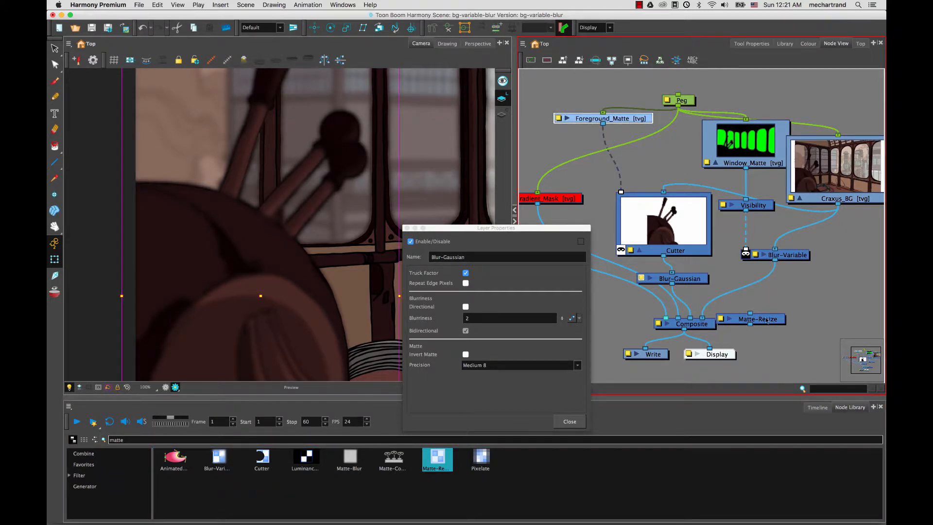
{"action": "left_click_drag", "start_coordinate": [766, 319], "coordinate": [620, 169]}
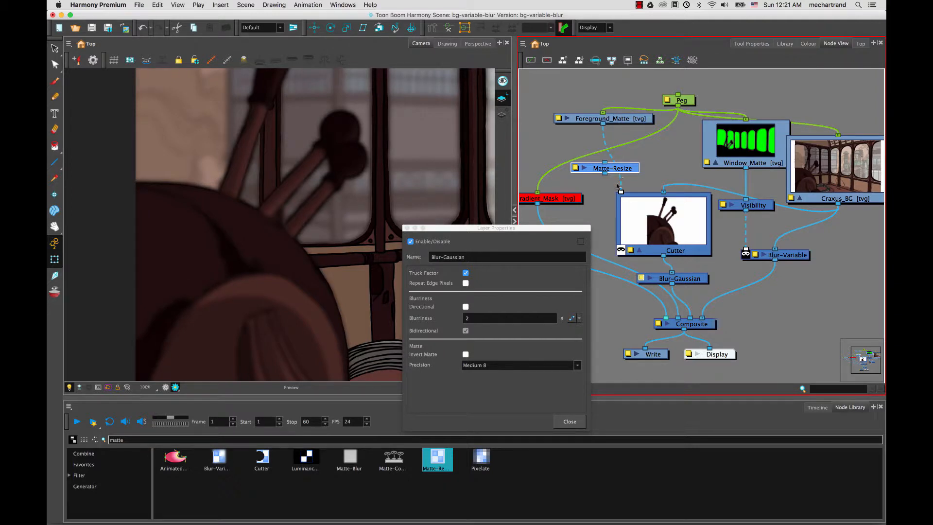
{"action": "left_click_drag", "start_coordinate": [618, 173], "coordinate": [622, 165]}
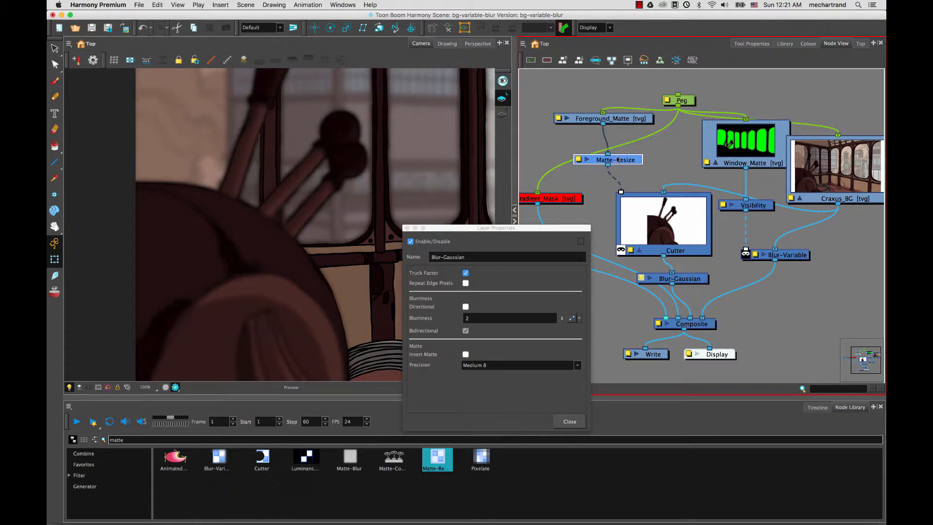
{"action": "left_click_drag", "start_coordinate": [622, 163], "coordinate": [616, 166]}
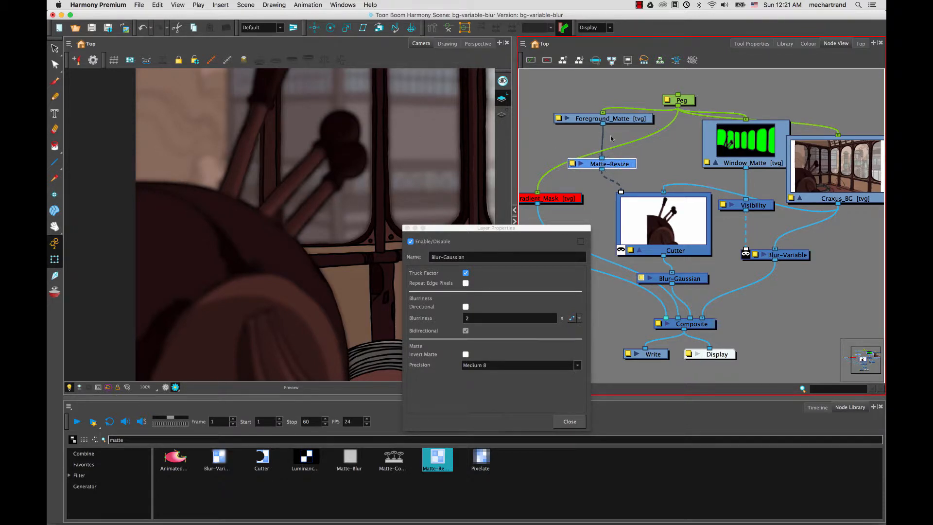
Set the Matte-Resize radius to 1 and close its properties.
{"action": "left_click", "coordinate": [573, 165]}
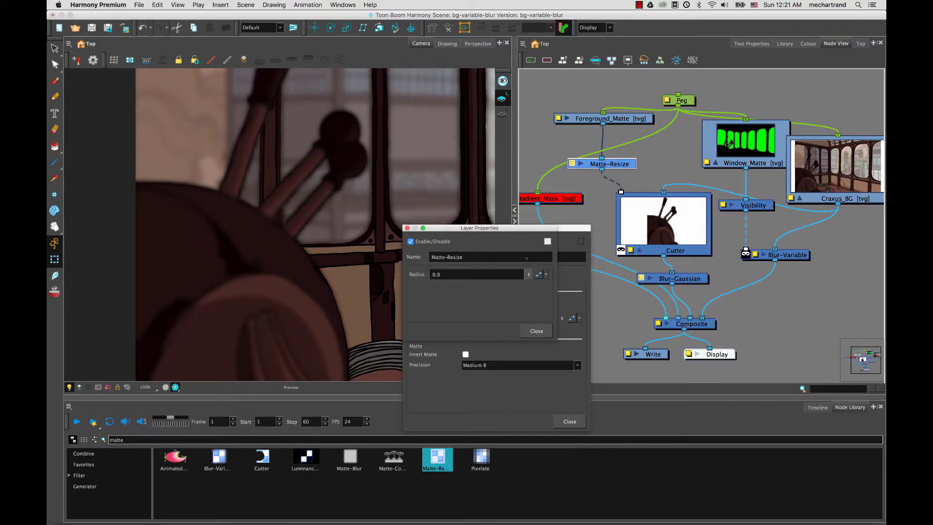
{"action": "left_click_drag", "start_coordinate": [526, 258], "coordinate": [526, 257]}
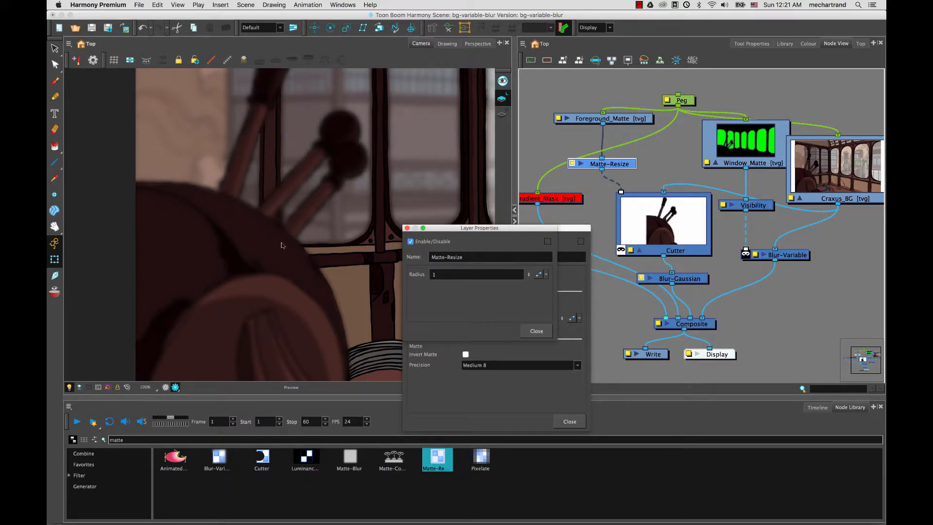
{"action": "left_click", "coordinate": [534, 332]}
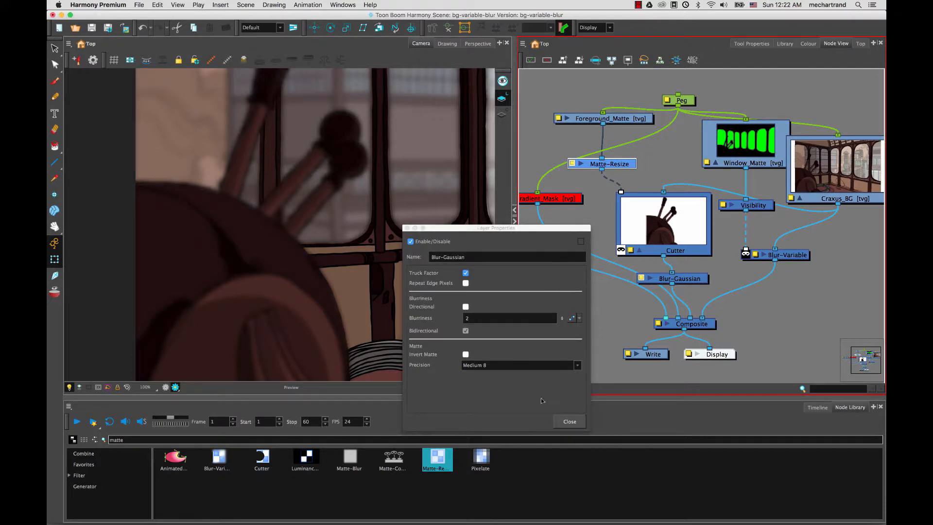
Close the Blur-Gaussian properties, attach a new Display node to Foreground_Matte and preview that display in the Camera view.
{"action": "left_click", "coordinate": [570, 421]}
{"action": "left_click", "coordinate": [563, 153]}
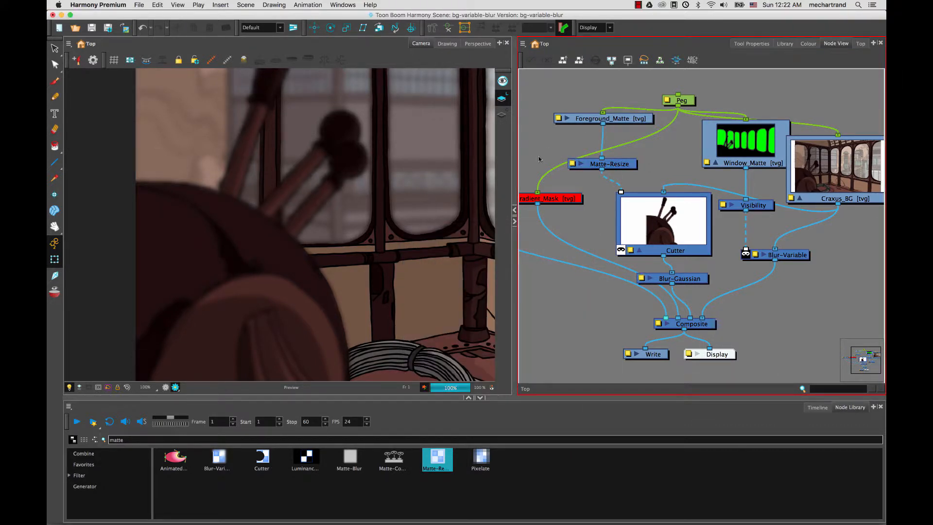
{"action": "key", "text": "super+i"}
{"action": "mouse_move", "coordinate": [579, 142]}
{"action": "left_mouse_down"}
{"action": "mouse_move", "coordinate": [565, 156]}
{"action": "mouse_move", "coordinate": [583, 140]}
{"action": "left_mouse_up"}
{"action": "left_click", "coordinate": [590, 27]}
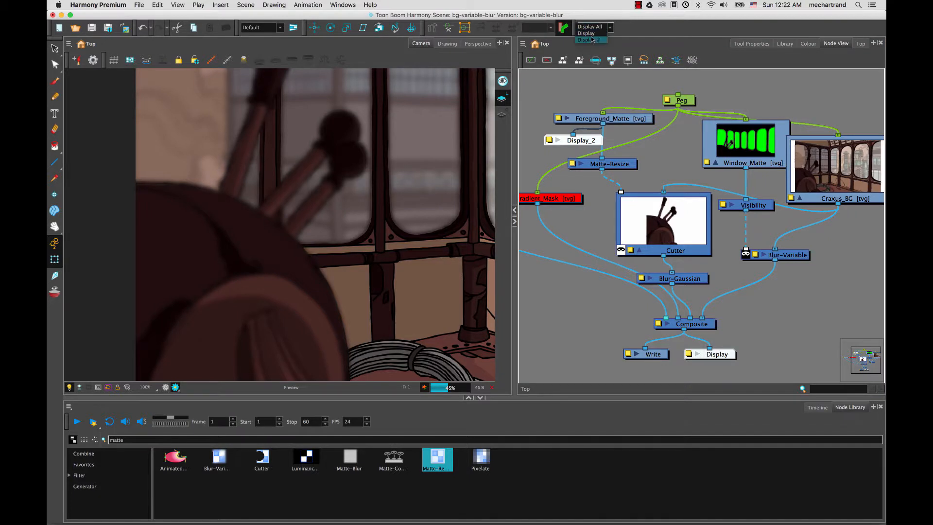
{"action": "left_click", "coordinate": [589, 41]}
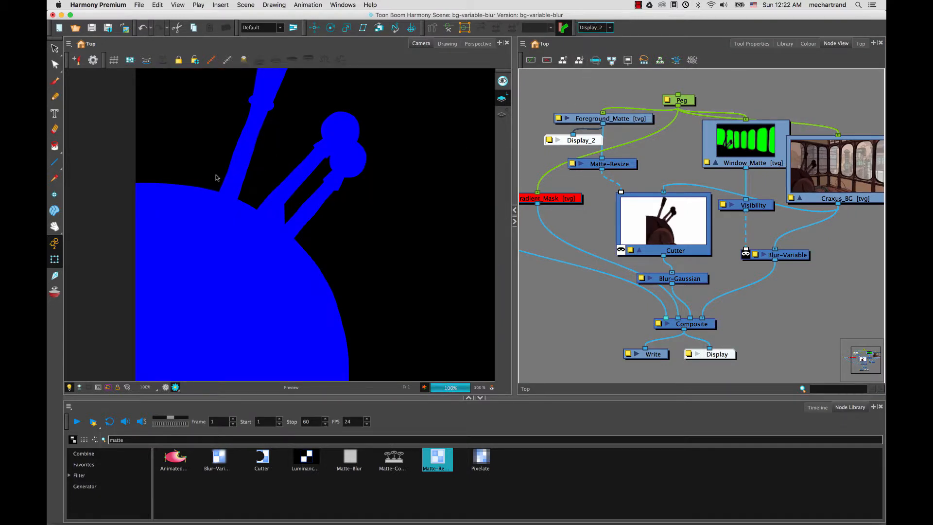
Reconnect Display_2 to the Matte-Resize output and raise the Matte-Resize radius to 9 to preview the expanded matte.
{"action": "left_click_drag", "start_coordinate": [590, 144], "coordinate": [586, 183]}
{"action": "double_click", "coordinate": [577, 166]}
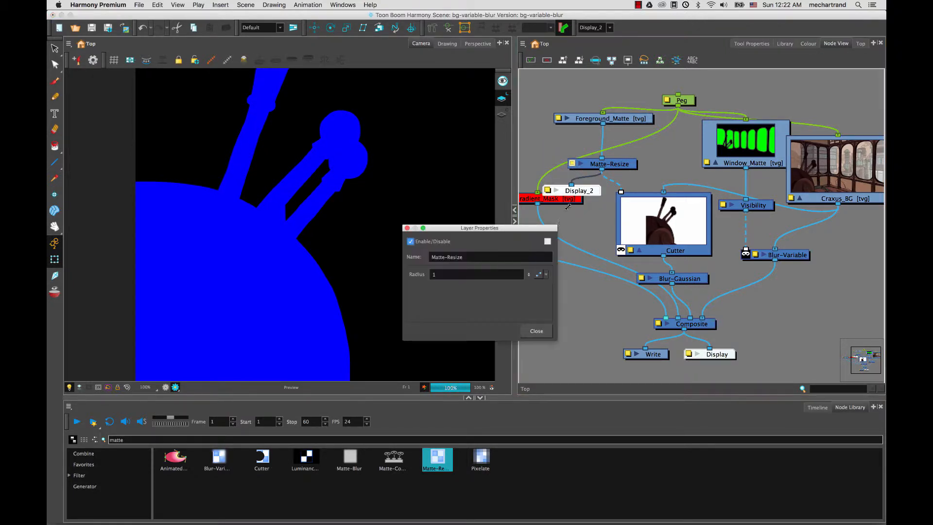
{"action": "left_click_drag", "start_coordinate": [530, 275], "coordinate": [524, 216]}
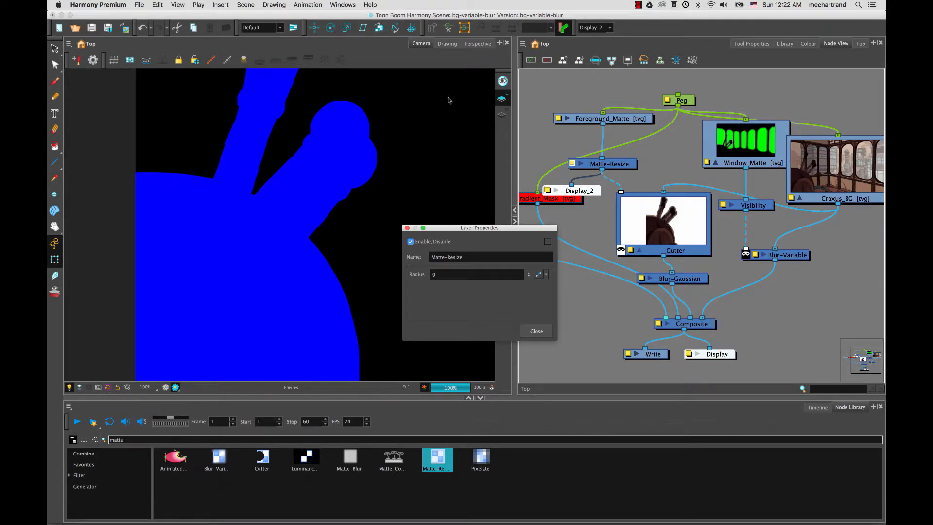
Set the Matte-Resize radius to 2 and close its properties.
{"action": "left_click_drag", "start_coordinate": [447, 275], "coordinate": [401, 275]}
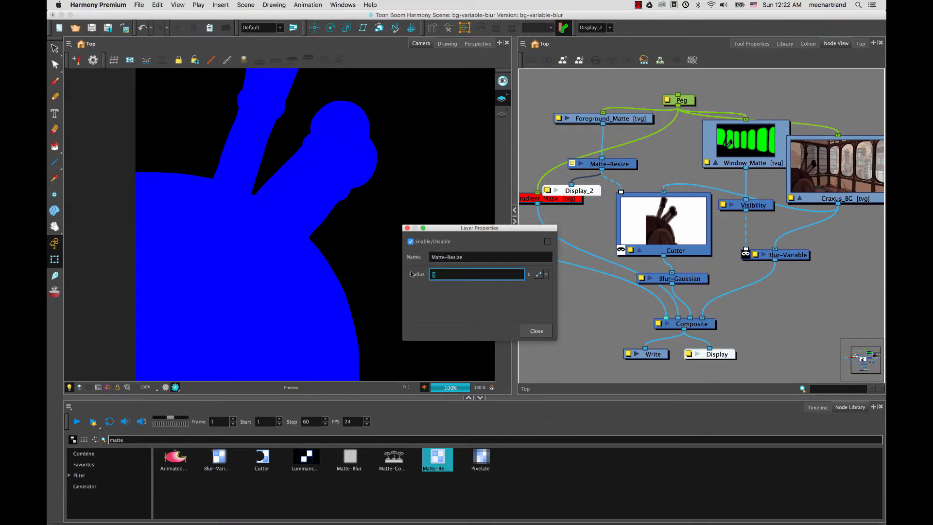
{"action": "key", "text": "Return"}
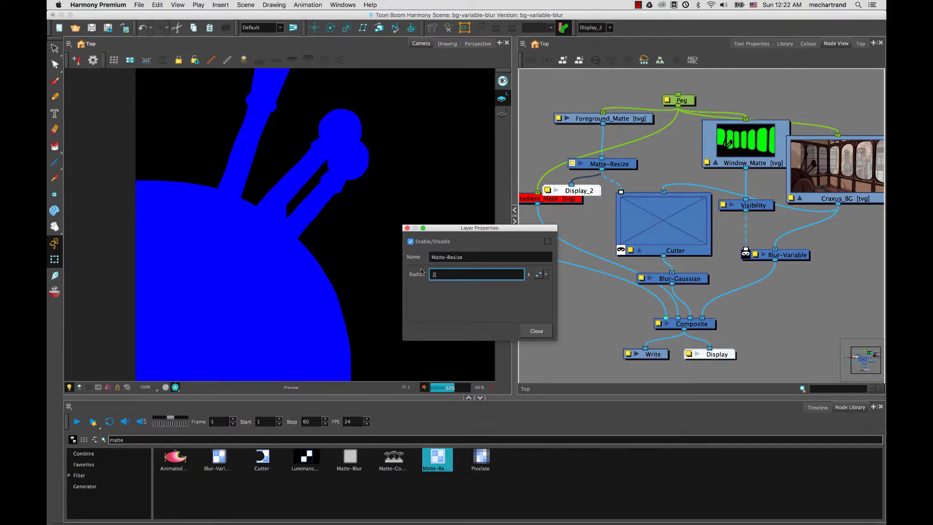
{"action": "left_click", "coordinate": [537, 331]}
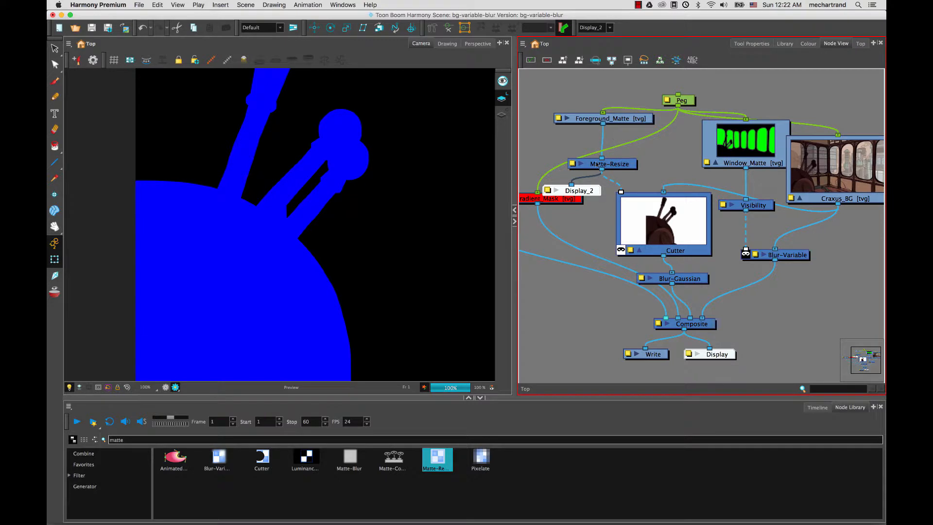
Delete the Display_2 node and switch the Camera view back to the original Display.
{"action": "left_click", "coordinate": [572, 193]}
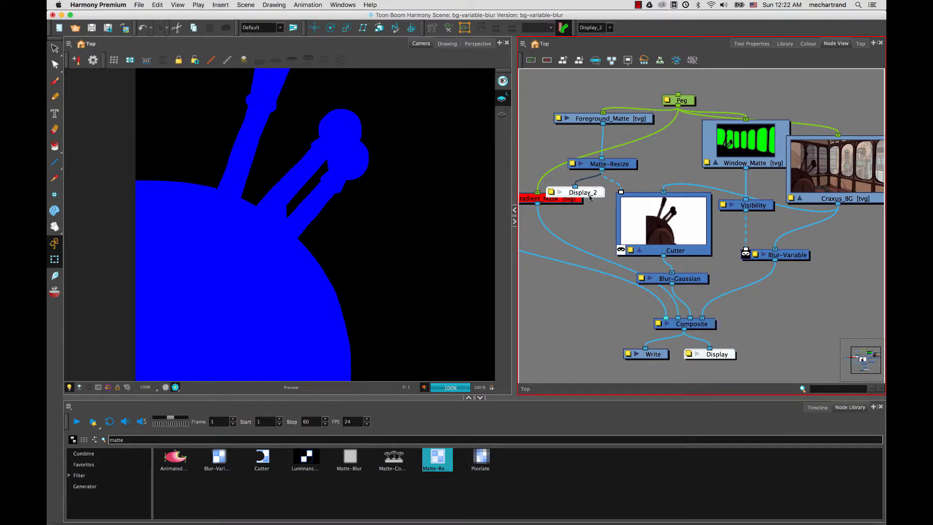
{"action": "key", "text": "Delete"}
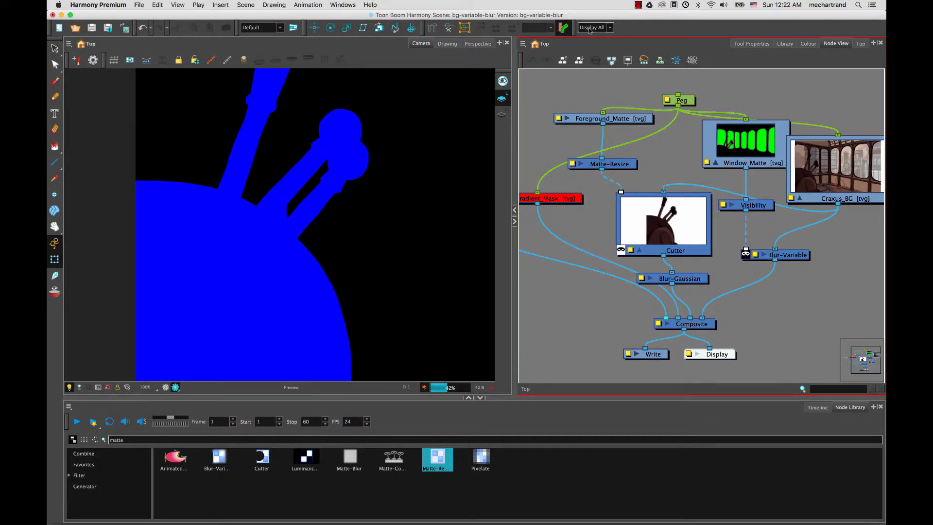
{"action": "left_click", "coordinate": [590, 28]}
{"action": "left_click", "coordinate": [591, 33]}
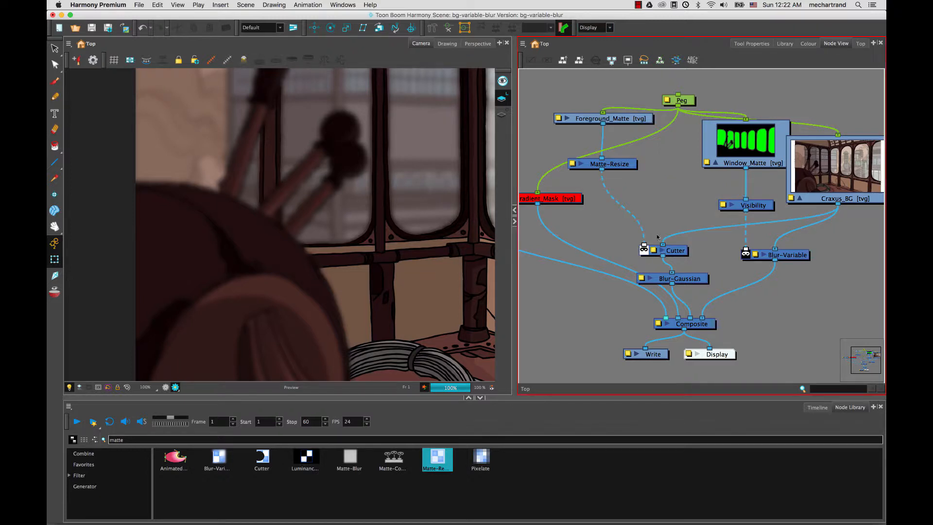
Collapse the Cutter's thumbnail and set the Blur-Gaussian blurriness to 1.9.
{"action": "left_click", "coordinate": [638, 253]}
{"action": "left_click", "coordinate": [689, 281]}
{"action": "double_click", "coordinate": [689, 280]}
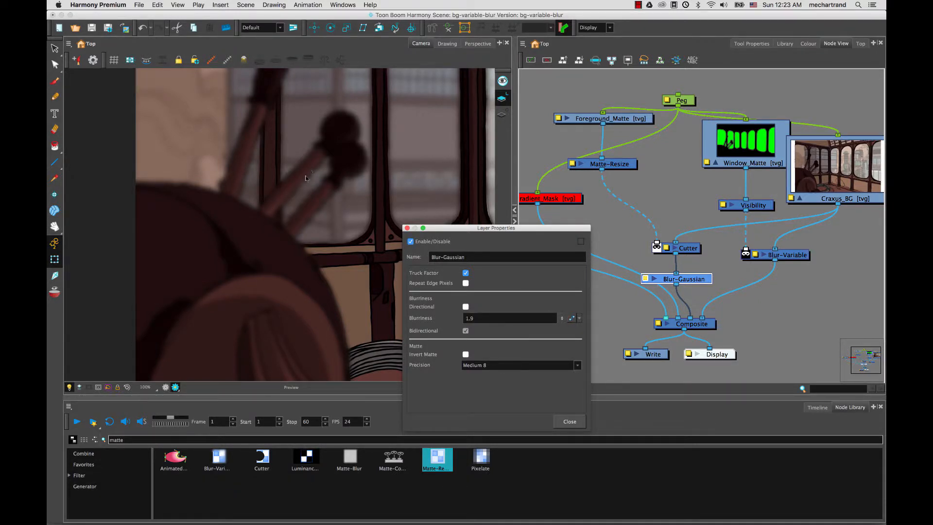
Raise the Matte-Resize radius to 4.2 and close the Matte-Resize and Blur-Gaussian properties.
{"action": "left_click", "coordinate": [580, 165]}
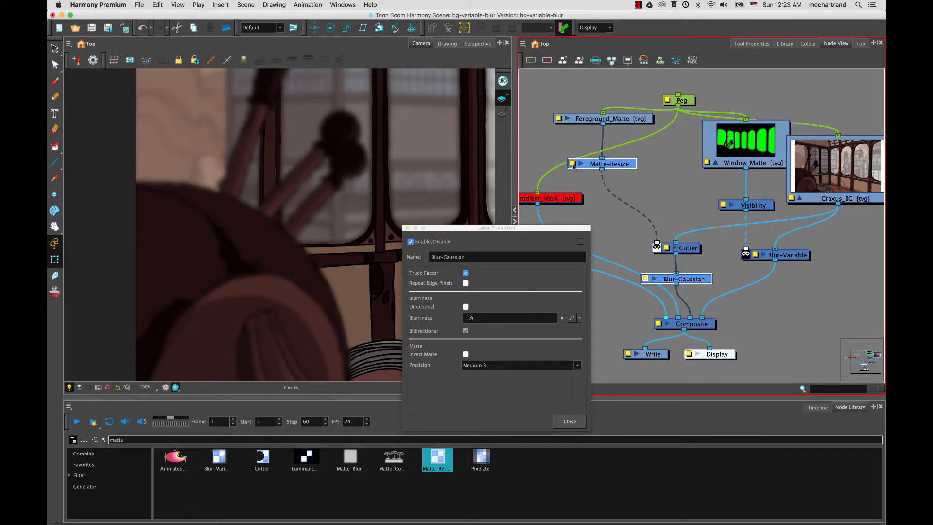
{"action": "double_click", "coordinate": [572, 165]}
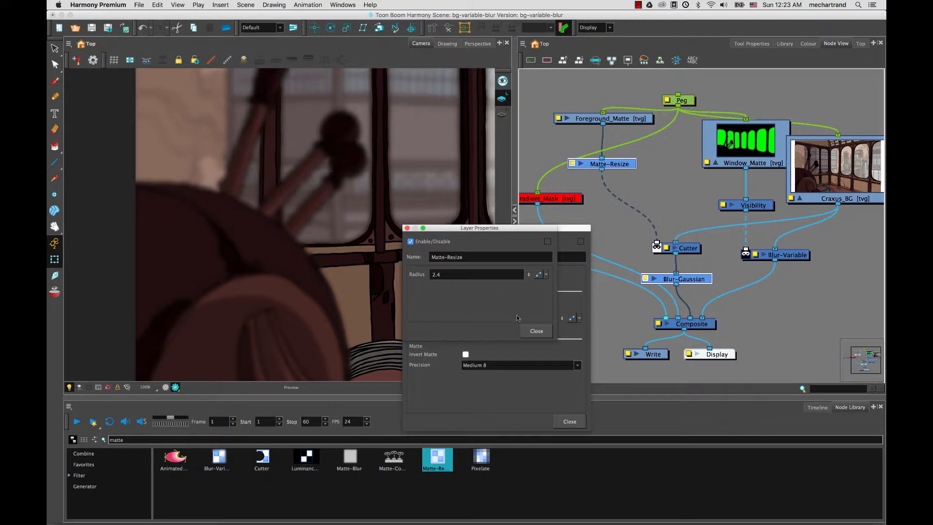
{"action": "left_click_drag", "start_coordinate": [528, 275], "coordinate": [525, 272]}
{"action": "left_click", "coordinate": [528, 273]}
{"action": "left_click", "coordinate": [536, 331]}
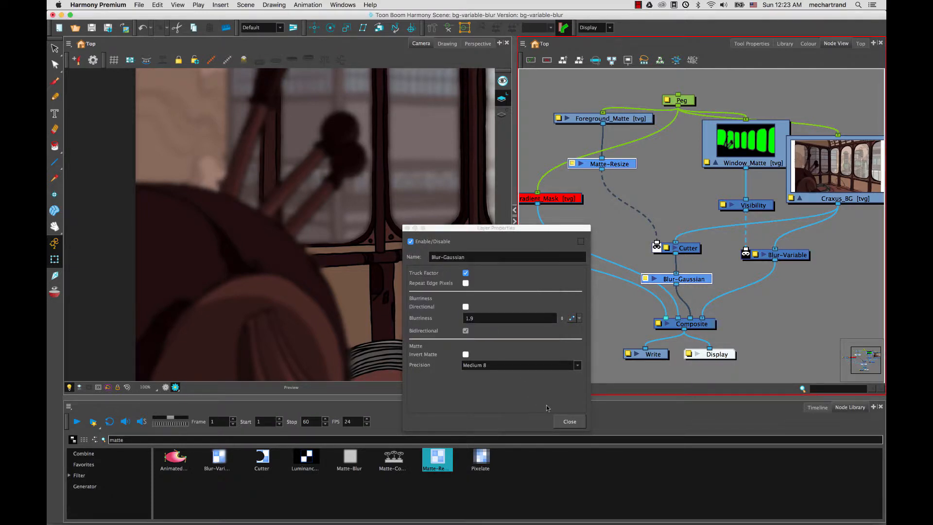
{"action": "left_click", "coordinate": [569, 421]}
{"action": "left_click", "coordinate": [375, 68]}
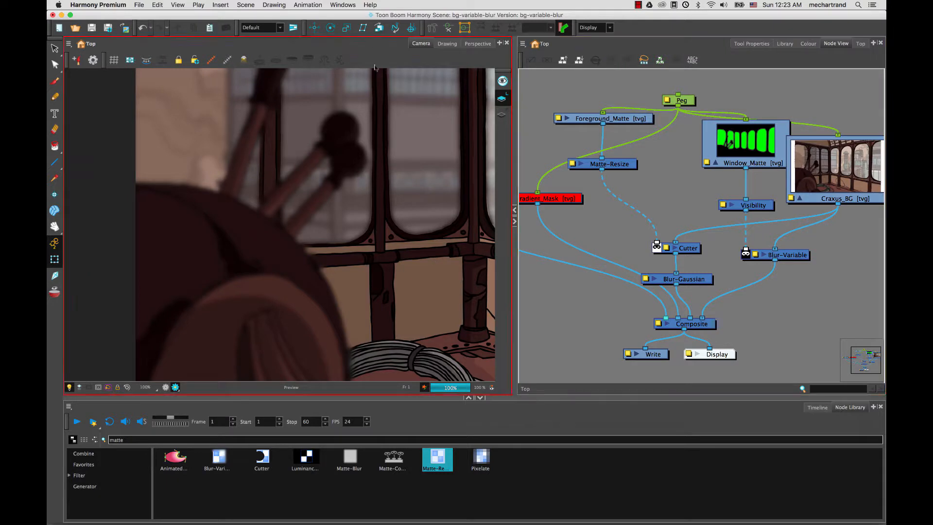
{"action": "scroll", "coordinate": [325, 113], "scroll_direction": "down", "scroll_amount": 1}
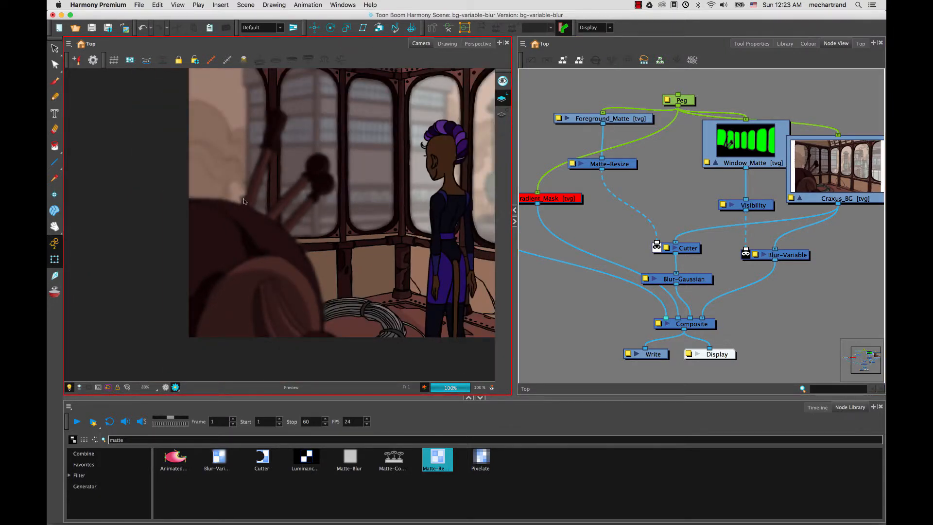
{"action": "scroll", "coordinate": [388, 275], "scroll_direction": "down", "scroll_amount": 1}
Move Cutter and Blur-Gaussian slightly up, and collapse the Craxus_BG thumbnail and move that node clear of the others.
{"action": "left_click_drag", "start_coordinate": [688, 249], "coordinate": [689, 239]}
{"action": "left_click_drag", "start_coordinate": [695, 281], "coordinate": [695, 270]}
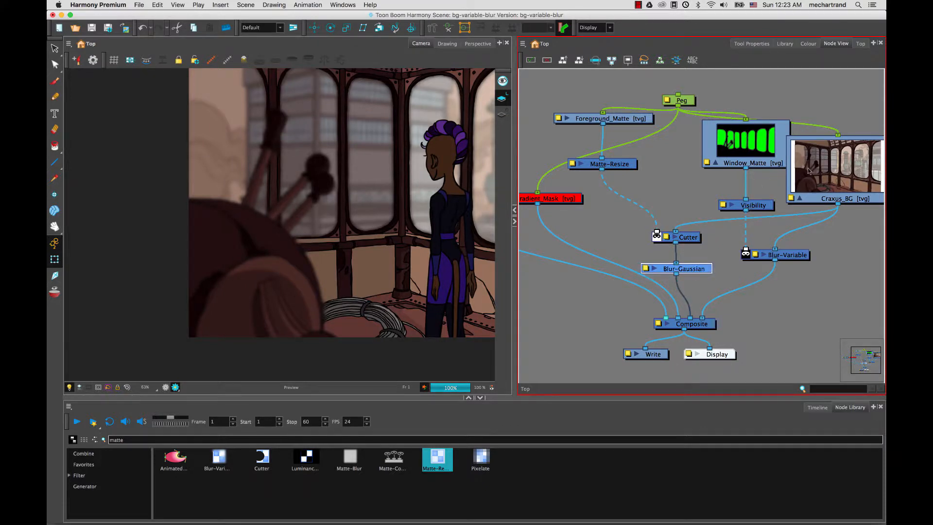
{"action": "left_click", "coordinate": [799, 198]}
{"action": "left_click_drag", "start_coordinate": [804, 199], "coordinate": [840, 152]}
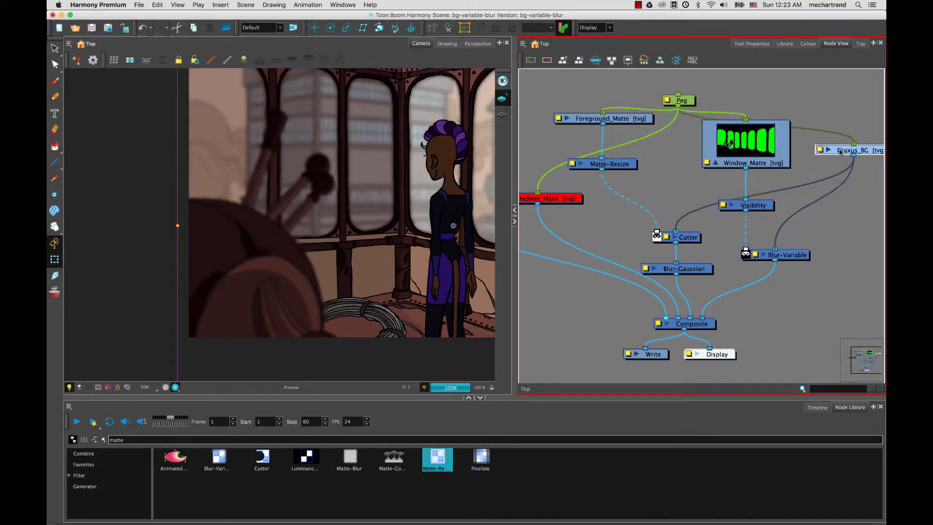
Collapse the Window_Matte thumbnail and shift Window_Matte, Visibility and Blur-Variable away from the Cutter branch.
{"action": "left_click", "coordinate": [715, 162]}
{"action": "left_click_drag", "start_coordinate": [757, 163], "coordinate": [775, 154]}
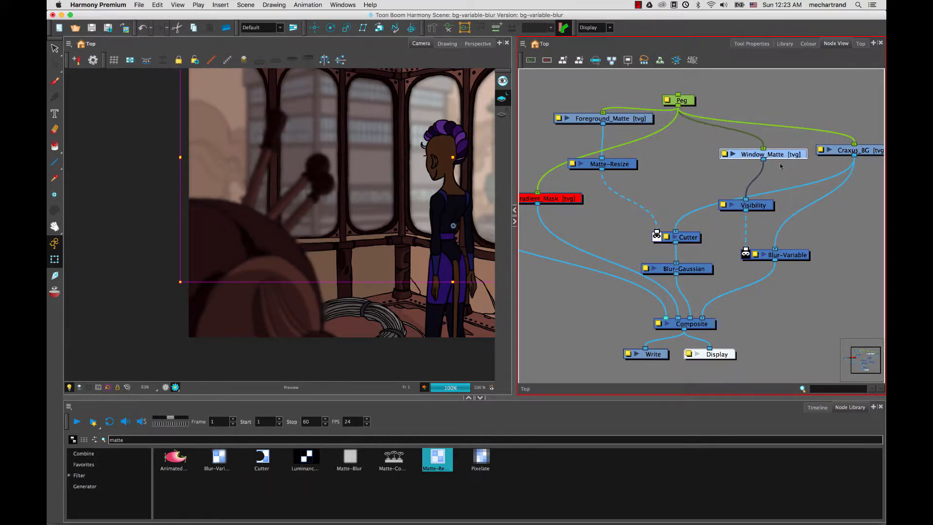
{"action": "left_click_drag", "start_coordinate": [766, 206], "coordinate": [783, 205]}
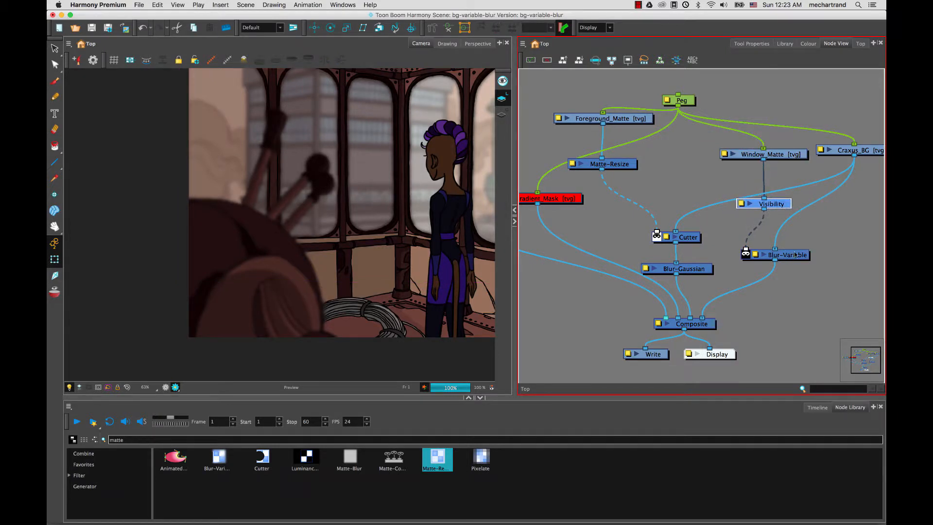
{"action": "left_click_drag", "start_coordinate": [794, 253], "coordinate": [830, 255]}
Move Peg higher above the network and place Foreground_Matte and Matte-Resize together above the Cutter.
{"action": "left_click", "coordinate": [690, 96]}
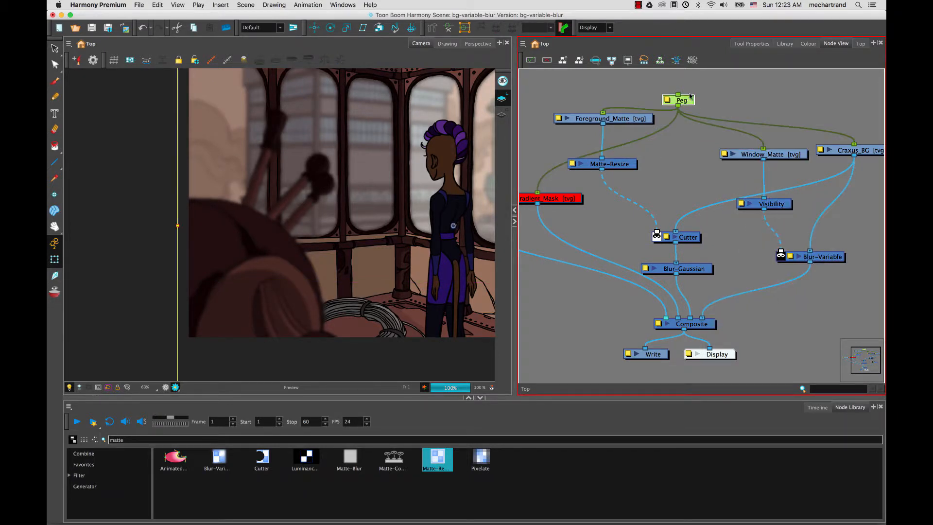
{"action": "left_click_drag", "start_coordinate": [690, 96], "coordinate": [701, 72]}
{"action": "left_click_drag", "start_coordinate": [626, 161], "coordinate": [608, 226]}
{"action": "left_click_drag", "start_coordinate": [617, 212], "coordinate": [671, 231]}
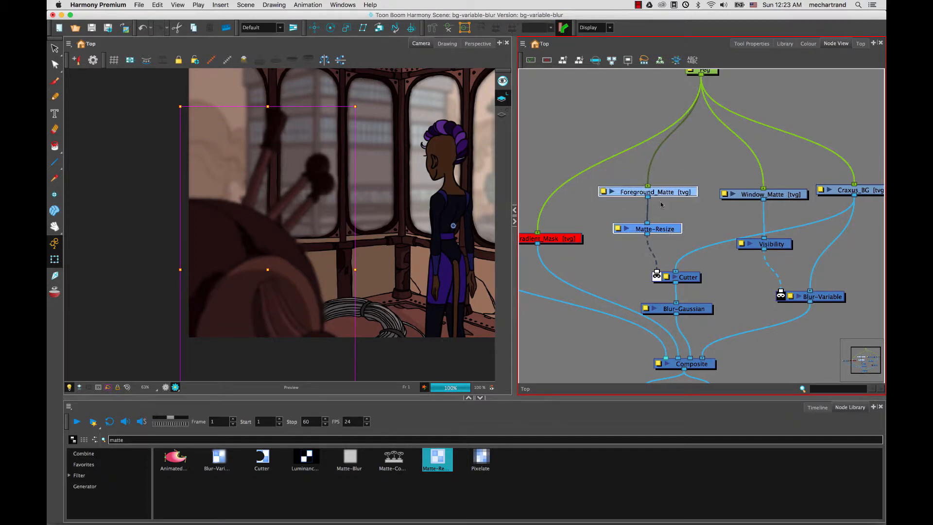
{"action": "left_click", "coordinate": [637, 218]}
{"action": "left_click_drag", "start_coordinate": [614, 250], "coordinate": [659, 227]}
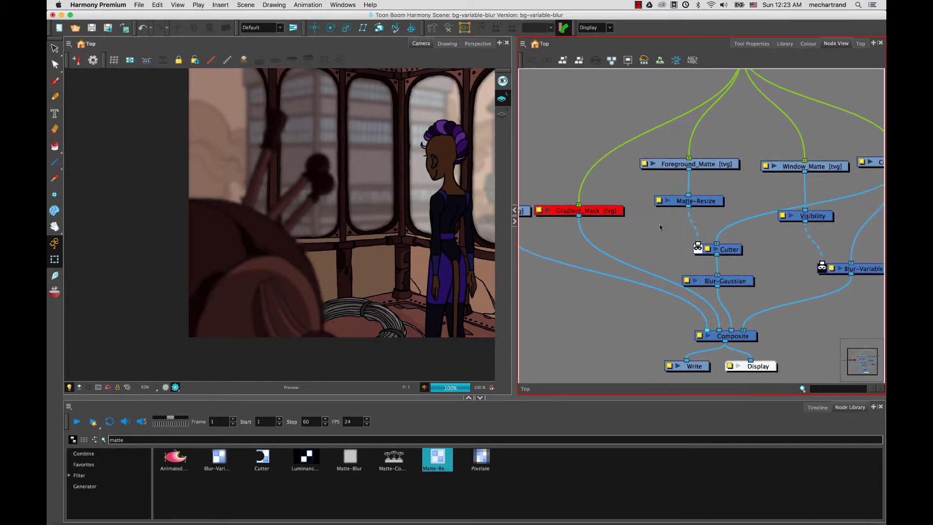
Make room under Blur-Gaussian, find Hue-Saturation in the node library and insert it between Blur-Gaussian and Composite.
{"action": "left_click_drag", "start_coordinate": [740, 287], "coordinate": [740, 282]}
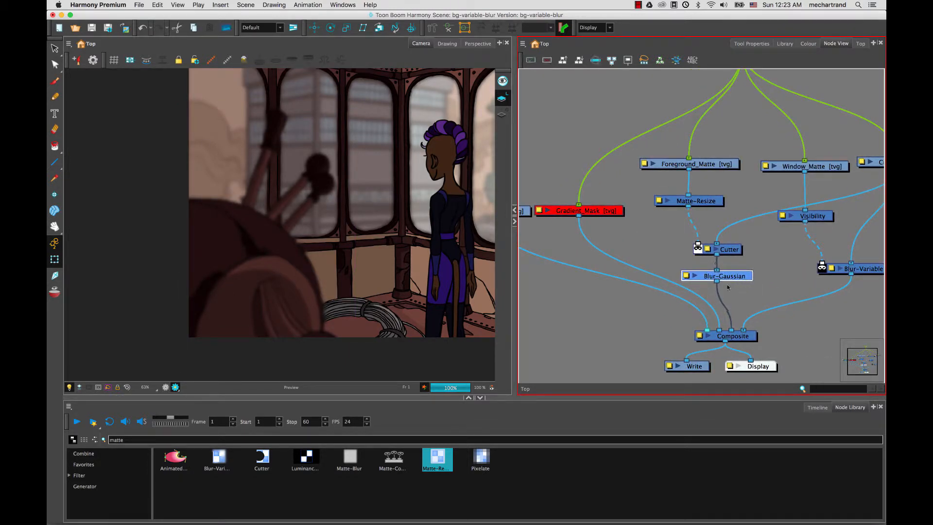
{"action": "left_click", "coordinate": [80, 427]}
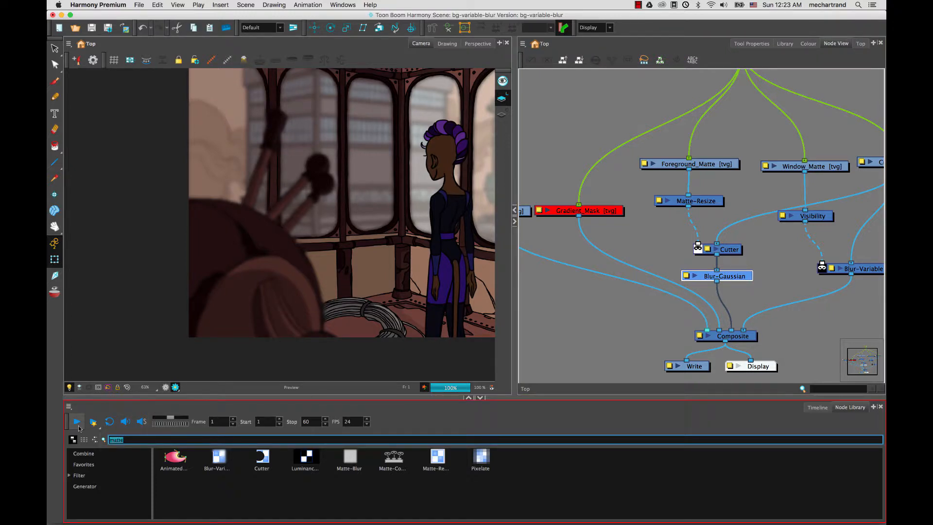
{"action": "type", "text": "hue"}
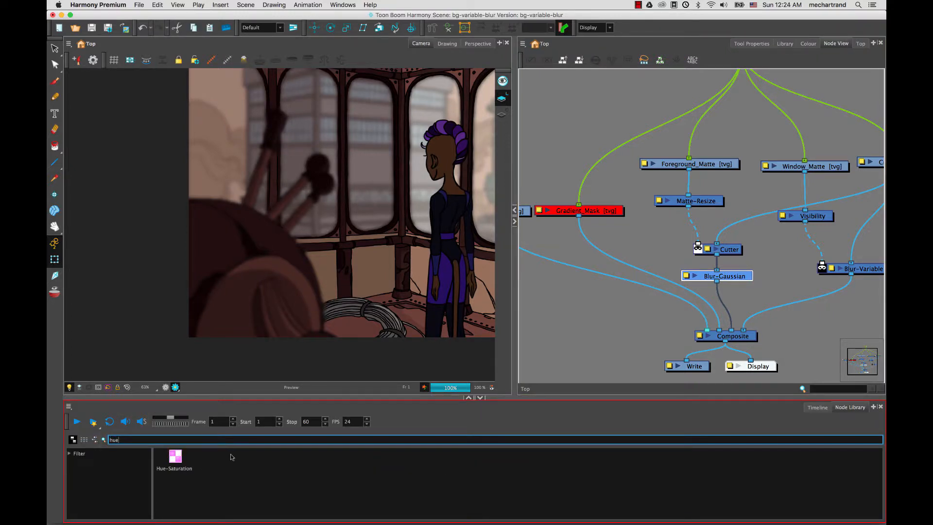
{"action": "left_click_drag", "start_coordinate": [195, 463], "coordinate": [738, 309]}
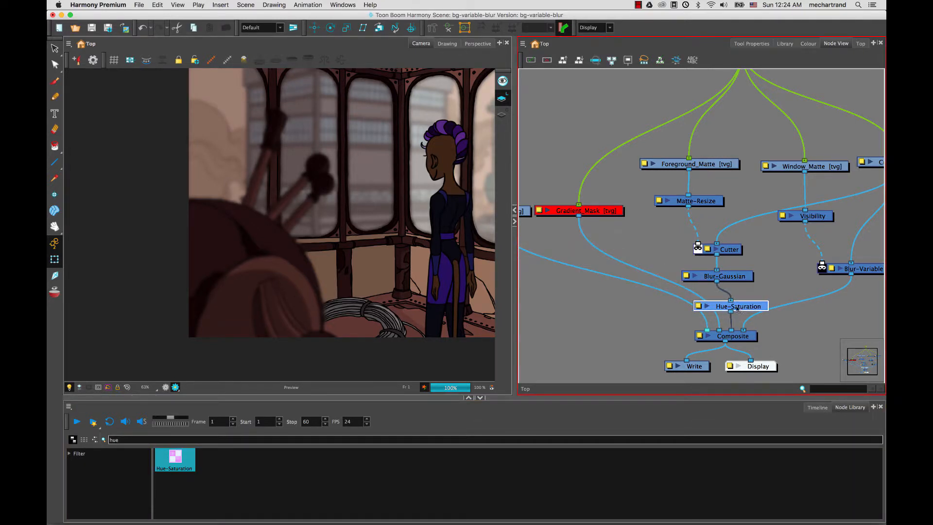
Darken the foreground by setting the Hue-Saturation master lightness to -52 and saturation to 6, and close its properties.
{"action": "left_click", "coordinate": [698, 306]}
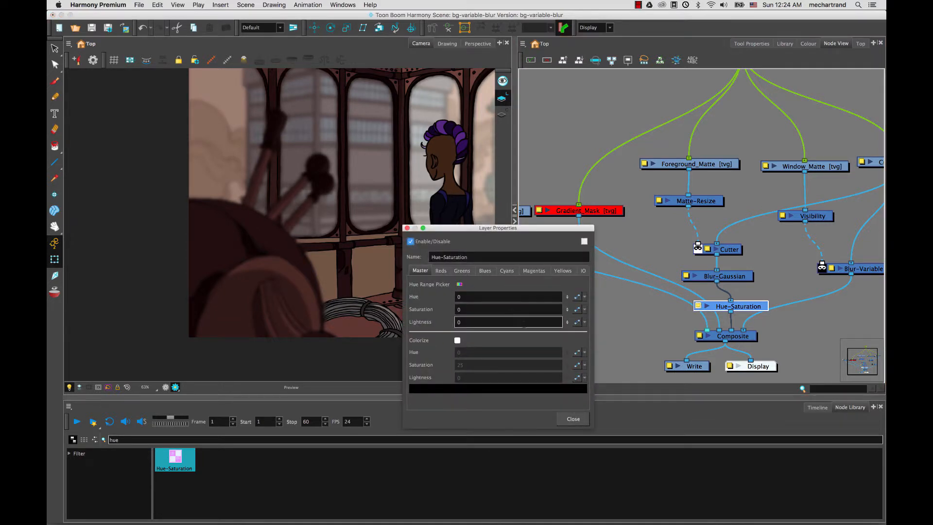
{"action": "left_click_drag", "start_coordinate": [568, 324], "coordinate": [565, 379]}
{"action": "left_click_drag", "start_coordinate": [567, 324], "coordinate": [567, 333]}
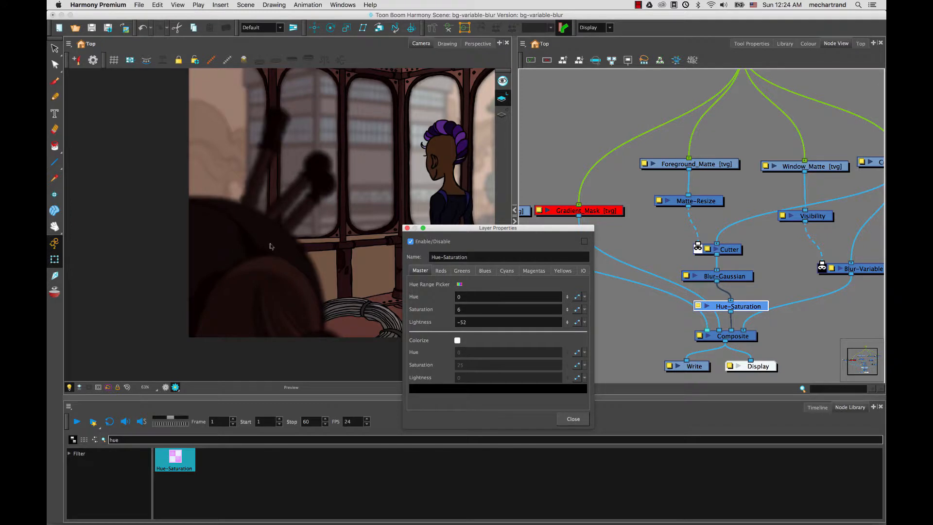
{"action": "left_click", "coordinate": [570, 419]}
{"action": "left_click", "coordinate": [402, 194]}
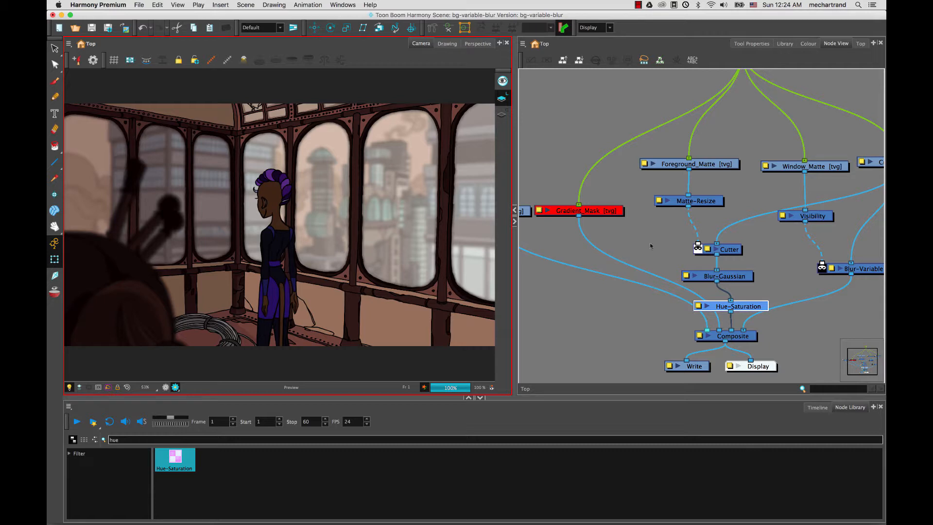
Reduce the Matte-Resize radius slightly and close its properties.
{"action": "double_click", "coordinate": [662, 203]}
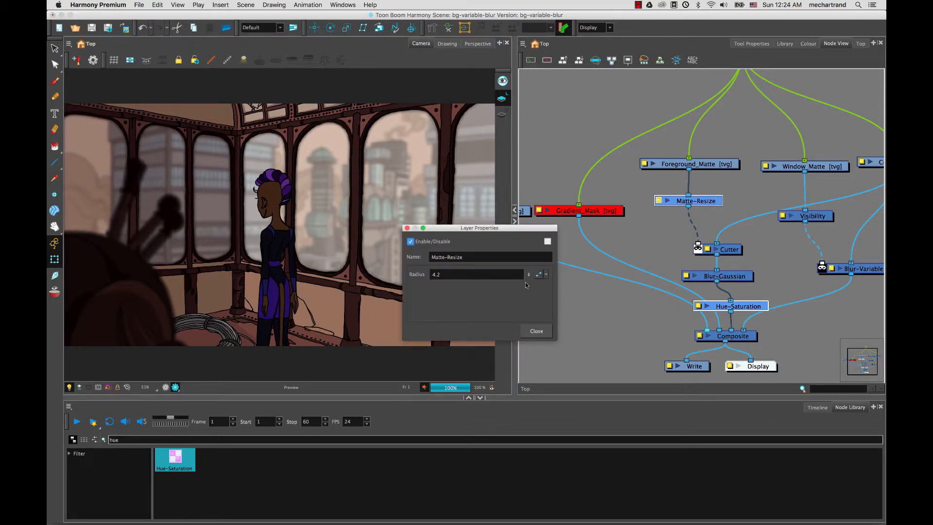
{"action": "left_click_drag", "start_coordinate": [527, 287], "coordinate": [520, 303]}
{"action": "left_click", "coordinate": [536, 331]}
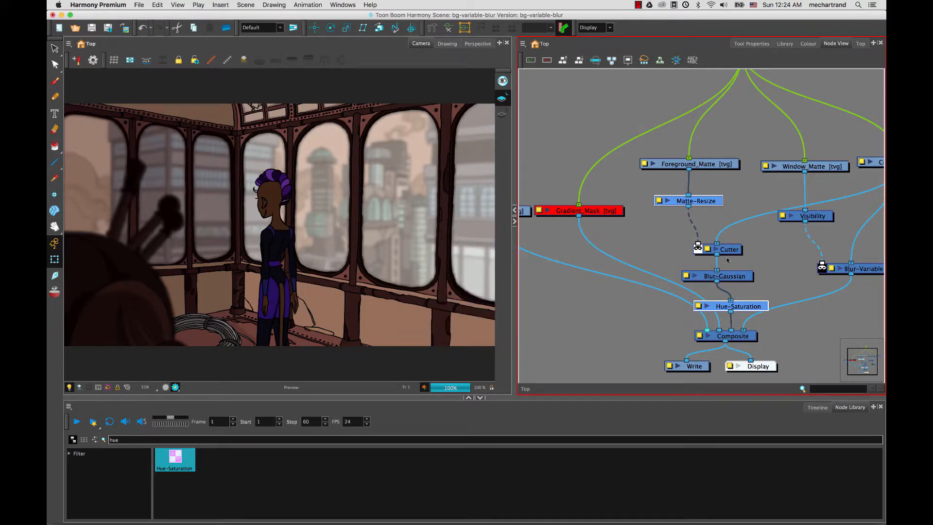
Align Cutter, Blur-Gaussian and Hue-Saturation in an evenly spaced column above Composite and clear the selection.
{"action": "left_click_drag", "start_coordinate": [730, 252], "coordinate": [742, 237]}
{"action": "left_click_drag", "start_coordinate": [735, 278], "coordinate": [747, 271]}
{"action": "left_click_drag", "start_coordinate": [724, 306], "coordinate": [723, 298]}
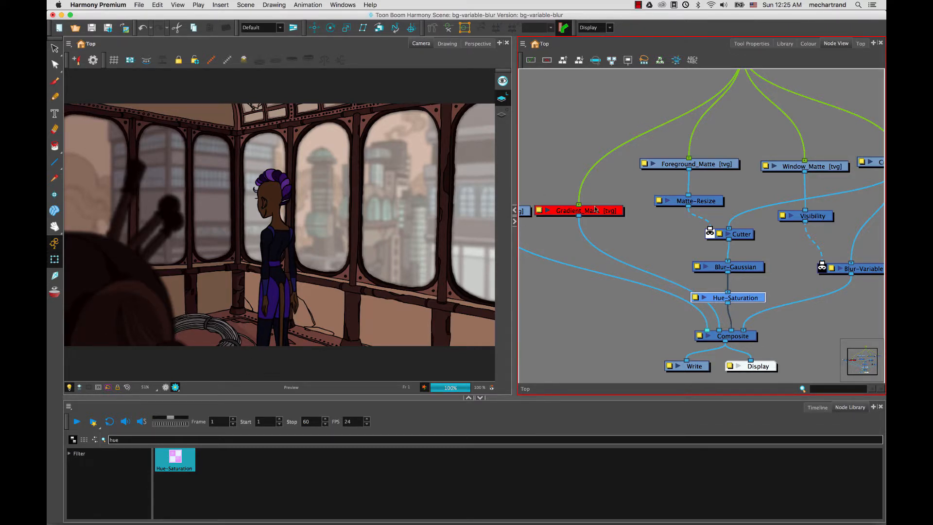
{"action": "left_click", "coordinate": [652, 233]}
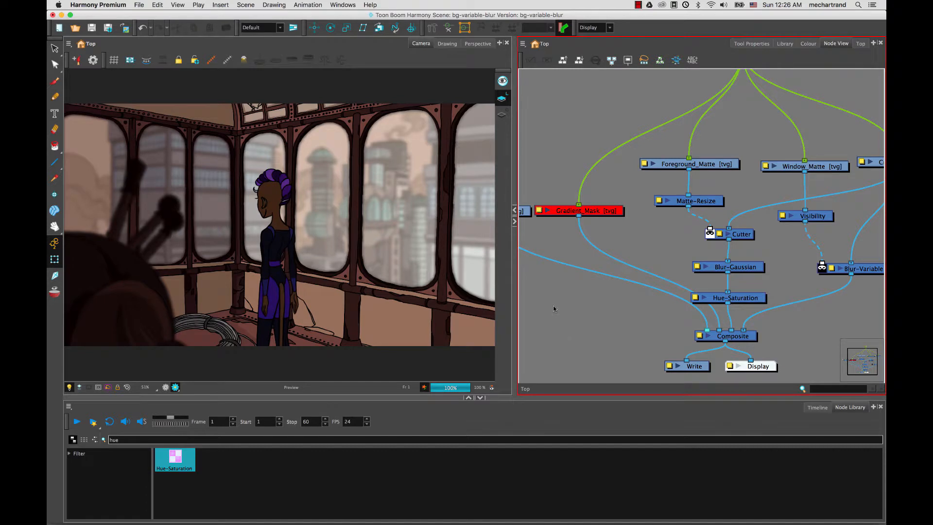
Find Blur-Box in the node library and add it to the node network below Gradient_Mask.
{"action": "left_click_drag", "start_coordinate": [554, 307], "coordinate": [631, 309]}
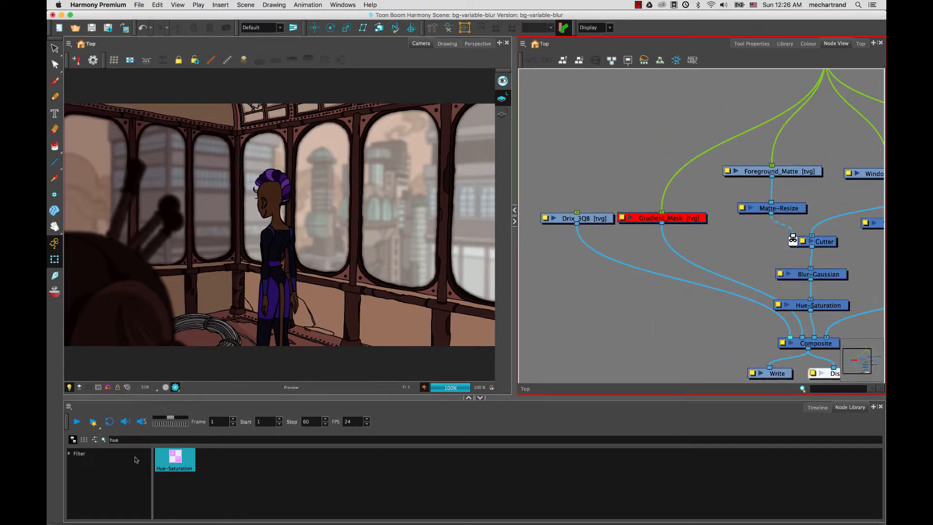
{"action": "left_click_drag", "start_coordinate": [125, 440], "coordinate": [109, 430]}
{"action": "type", "text": "box"}
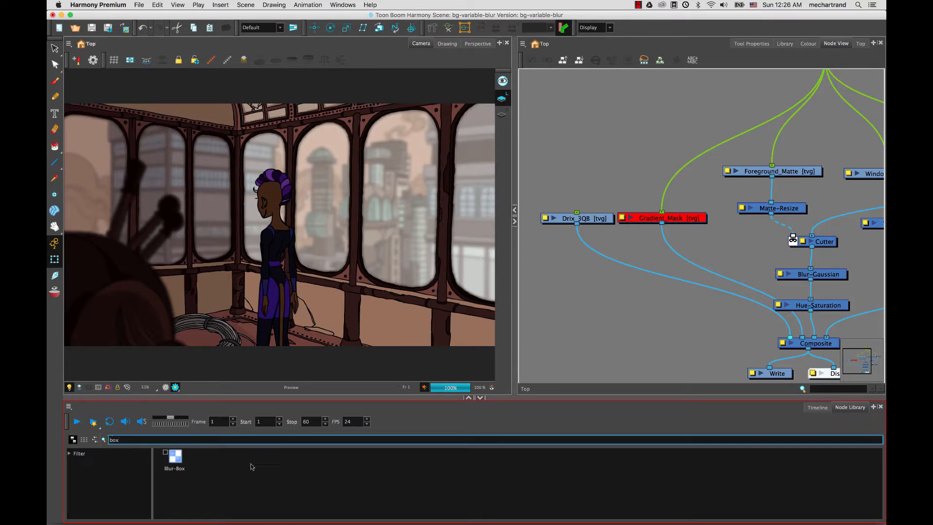
{"action": "left_click_drag", "start_coordinate": [174, 458], "coordinate": [607, 299]}
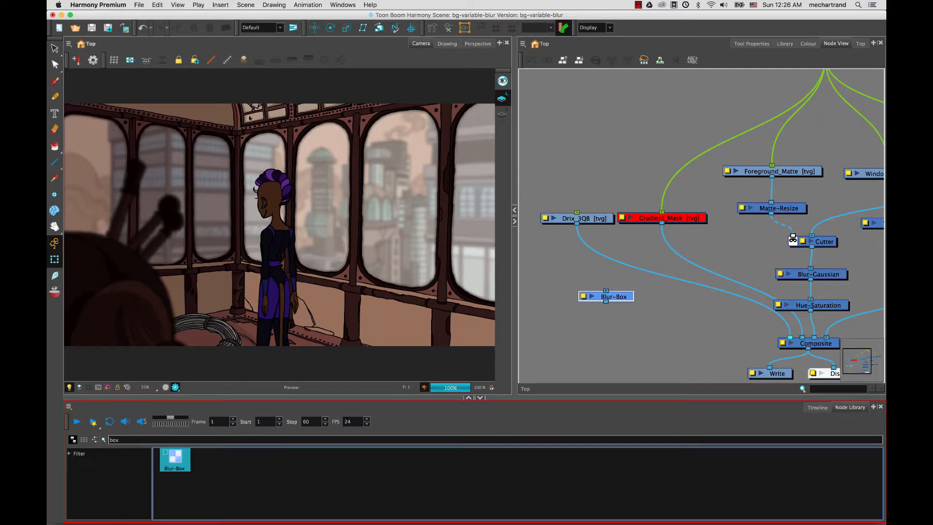
Enable Gradient_Mask, move it above Drix_3QB, and disconnect it from Composite.
{"action": "left_click_drag", "start_coordinate": [680, 219], "coordinate": [685, 213]}
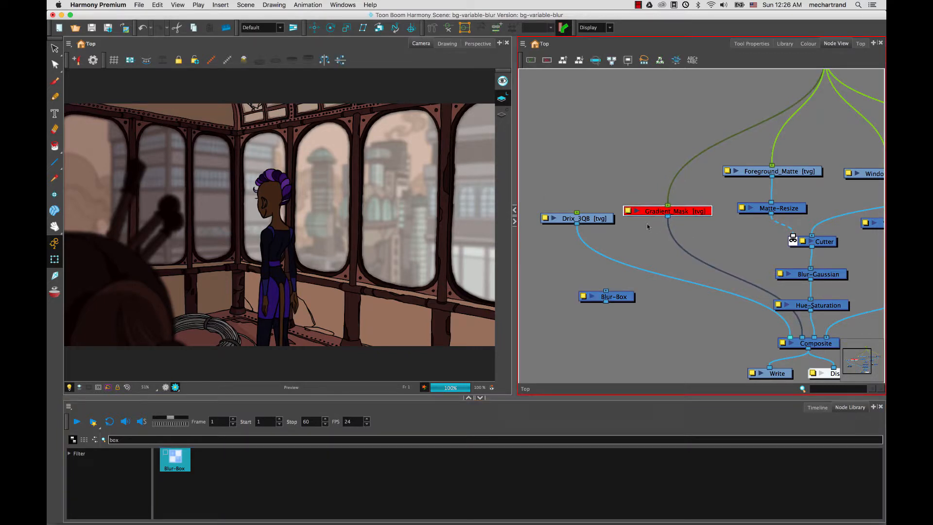
{"action": "left_click_drag", "start_coordinate": [678, 212], "coordinate": [679, 215]}
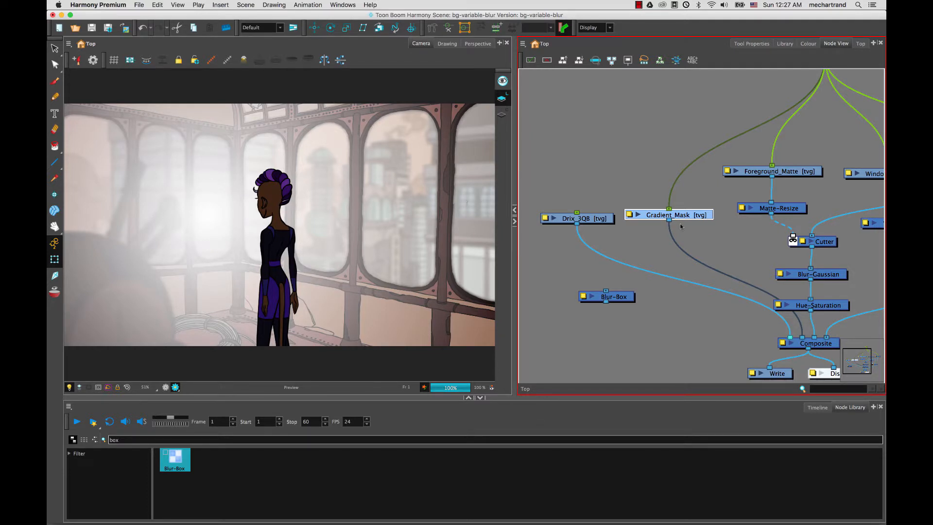
{"action": "left_click_drag", "start_coordinate": [686, 219], "coordinate": [665, 178]}
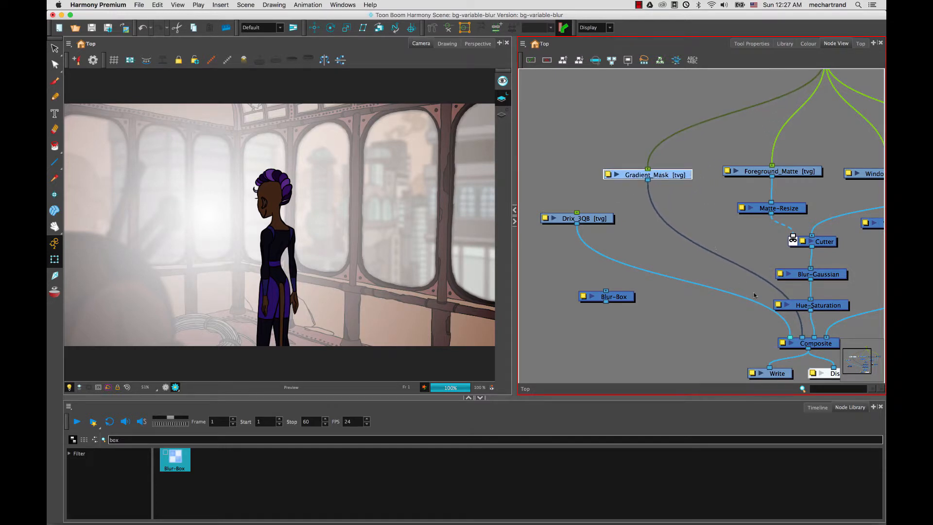
{"action": "left_click_drag", "start_coordinate": [798, 335], "coordinate": [682, 243]}
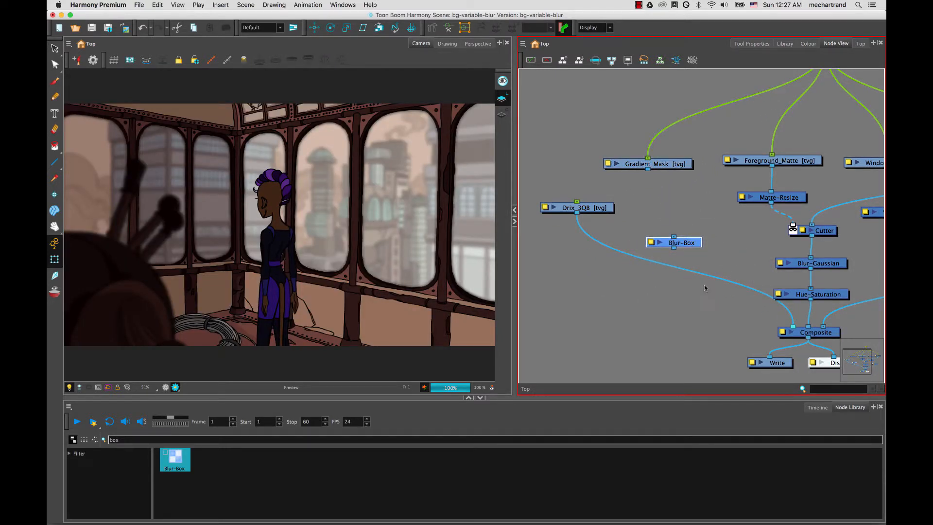
Move Composite down with its outputs and insert Blur-Box between Blur-Variable and Composite.
{"action": "left_click_drag", "start_coordinate": [711, 288], "coordinate": [662, 237]}
{"action": "left_click_drag", "start_coordinate": [782, 325], "coordinate": [765, 378]}
{"action": "left_click_drag", "start_coordinate": [790, 282], "coordinate": [704, 292]}
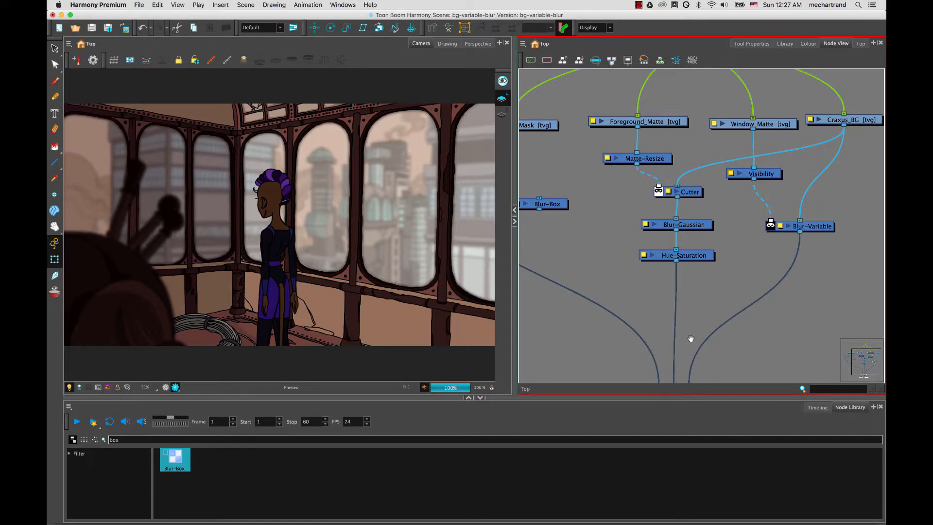
{"action": "left_click_drag", "start_coordinate": [691, 338], "coordinate": [718, 305]}
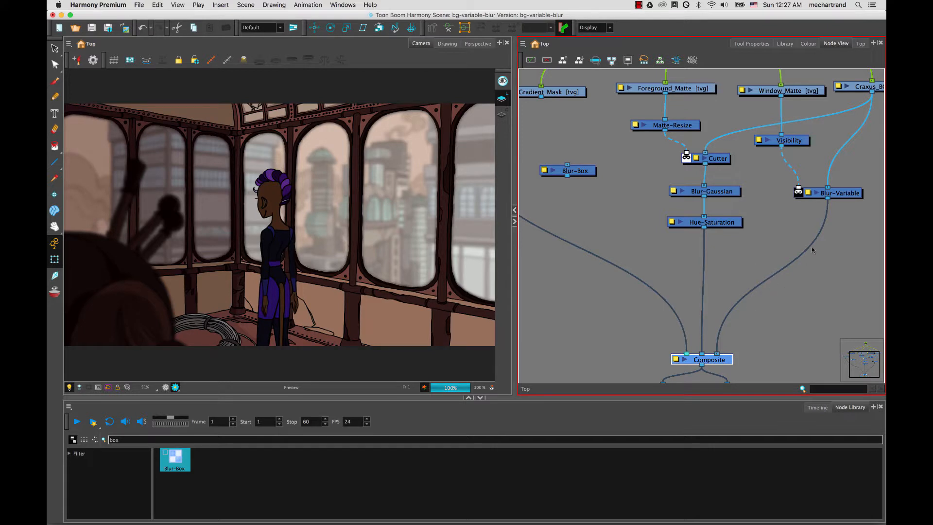
{"action": "left_click_drag", "start_coordinate": [581, 172], "coordinate": [760, 259]}
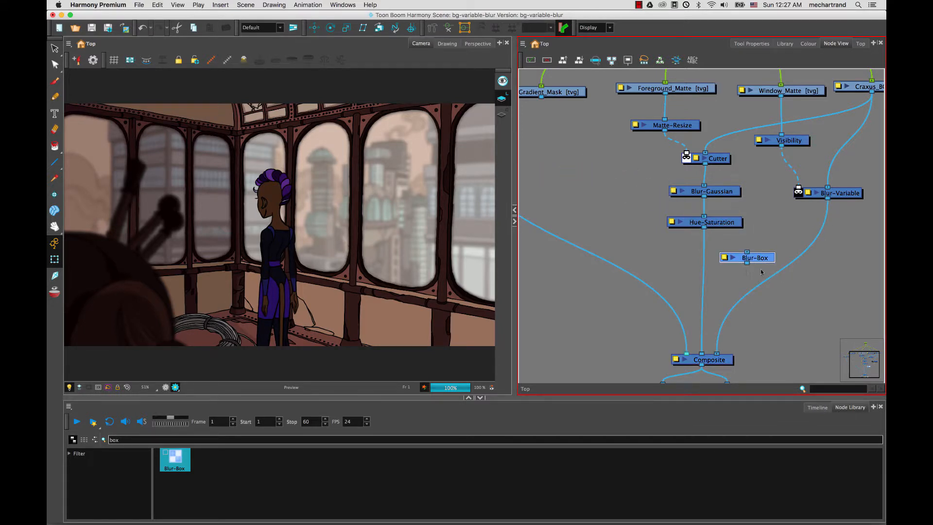
{"action": "left_click_drag", "start_coordinate": [765, 258], "coordinate": [768, 279]}
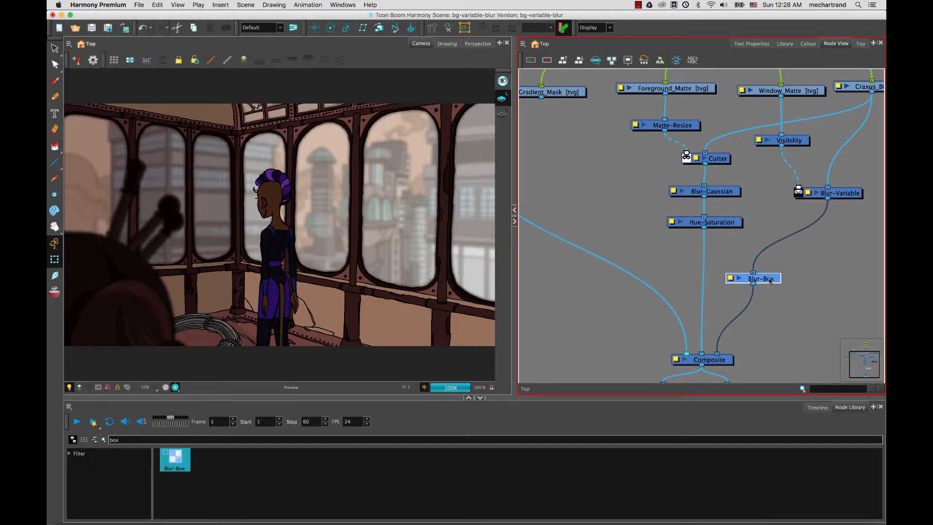
{"action": "left_click_drag", "start_coordinate": [770, 281], "coordinate": [769, 283]}
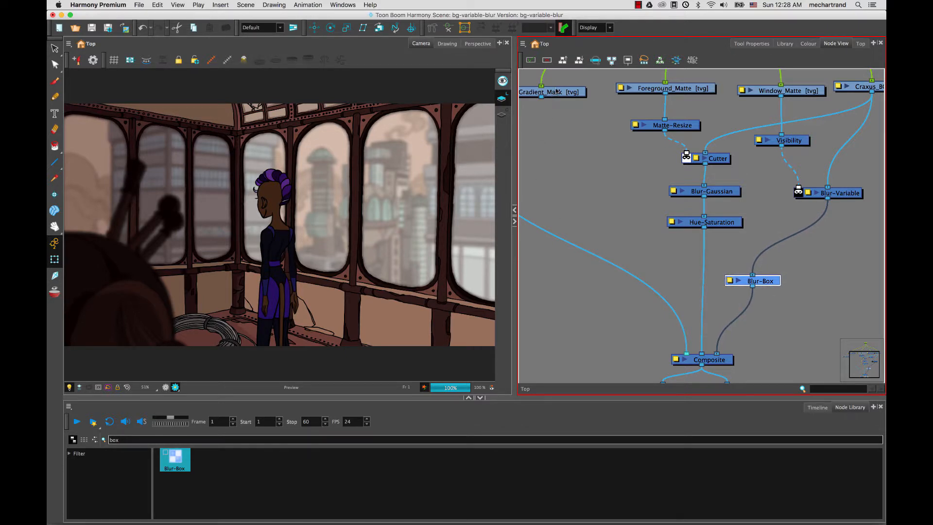
Move Gradient_Mask down beside Drix_3QB, find Matte-Composite in the node library and place it below Gradient_Mask.
{"action": "left_click_drag", "start_coordinate": [557, 91], "coordinate": [568, 130]}
{"action": "left_click_drag", "start_coordinate": [570, 176], "coordinate": [625, 185]}
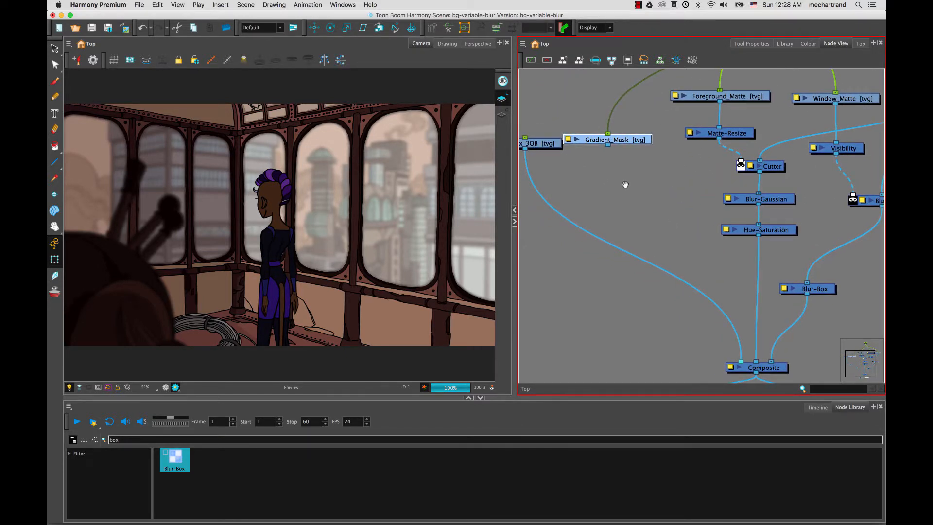
{"action": "left_click_drag", "start_coordinate": [620, 142], "coordinate": [627, 139]}
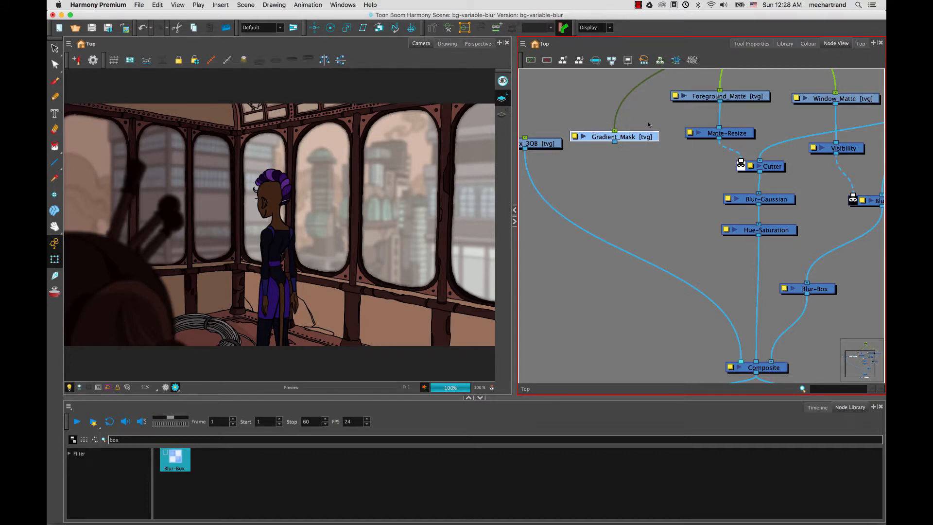
{"action": "left_click_drag", "start_coordinate": [120, 440], "coordinate": [96, 431]}
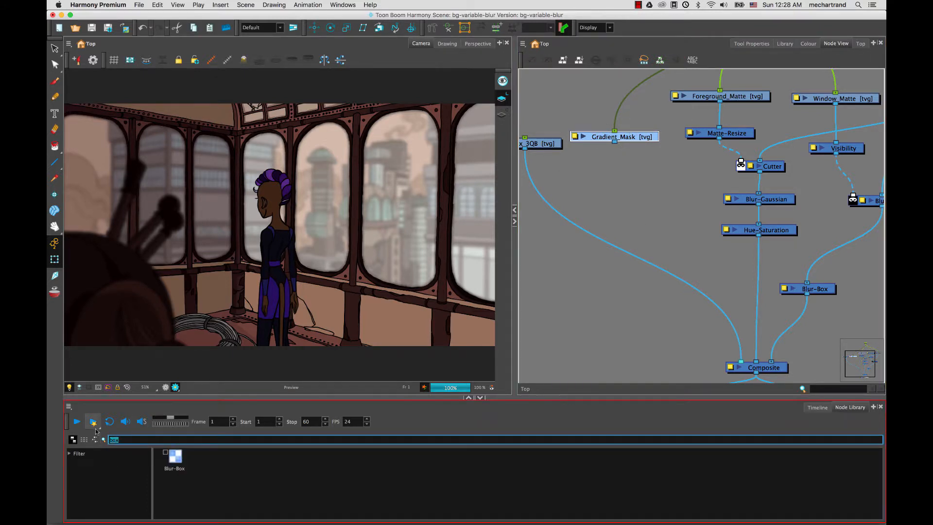
{"action": "type", "text": "matte"}
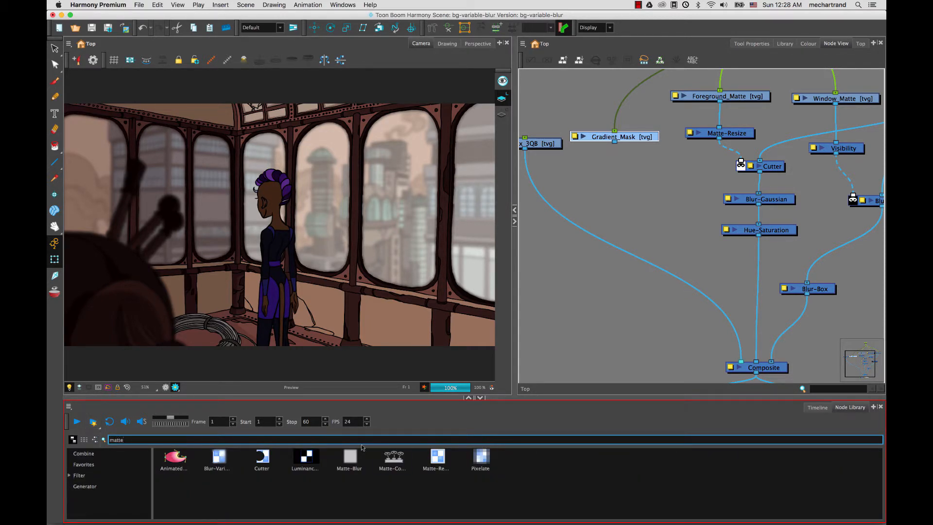
{"action": "left_click_drag", "start_coordinate": [390, 462], "coordinate": [585, 318]}
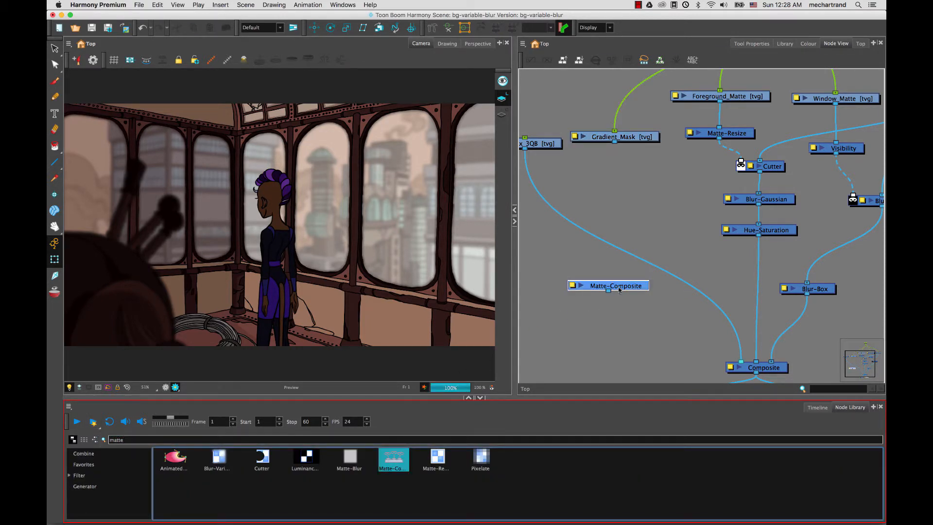
{"action": "left_click_drag", "start_coordinate": [618, 286], "coordinate": [645, 202]}
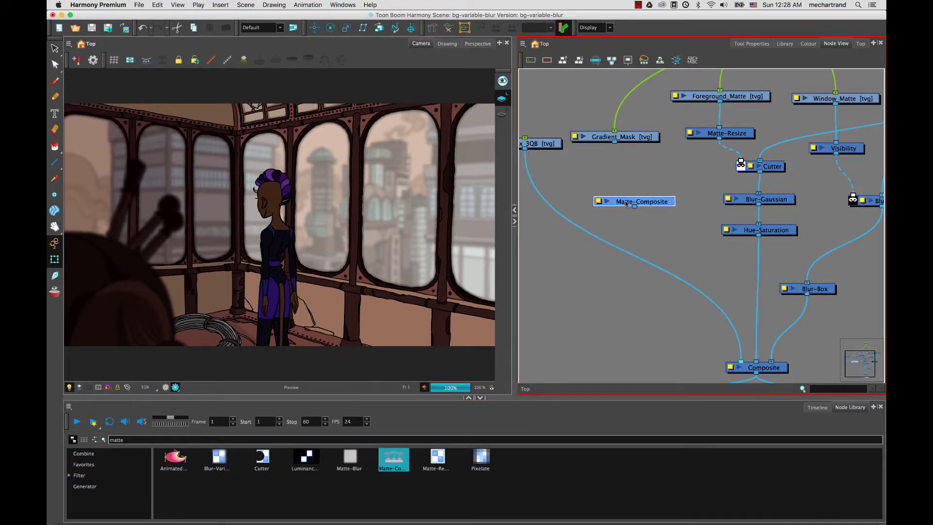
{"action": "left_click_drag", "start_coordinate": [644, 207], "coordinate": [631, 205]}
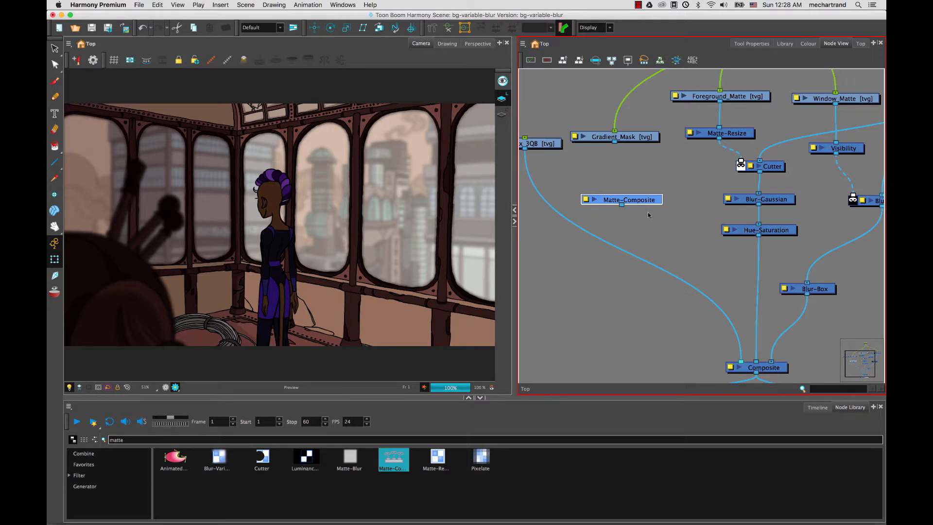
Expand Matte-Composite's thumbnail, set it to show the matte, and connect Foreground_Matte and Window_Matte to its inputs.
{"action": "scroll", "coordinate": [648, 215], "scroll_direction": "up", "scroll_amount": 2}
{"action": "left_click", "coordinate": [598, 231]}
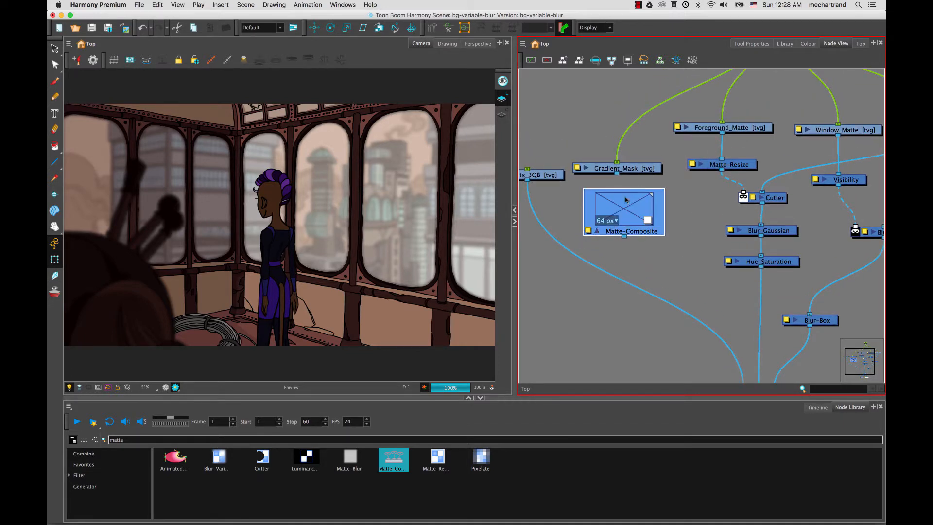
{"action": "left_click_drag", "start_coordinate": [721, 132], "coordinate": [661, 220]}
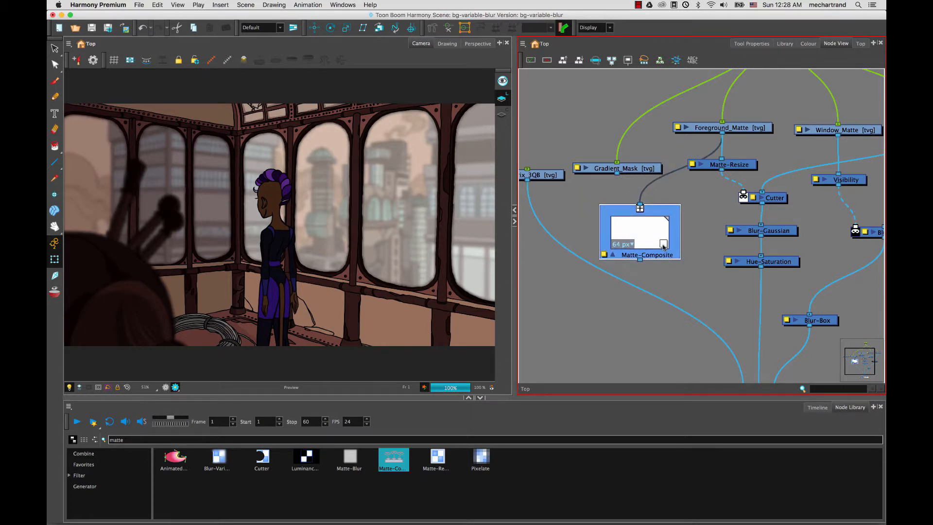
{"action": "left_click", "coordinate": [662, 244]}
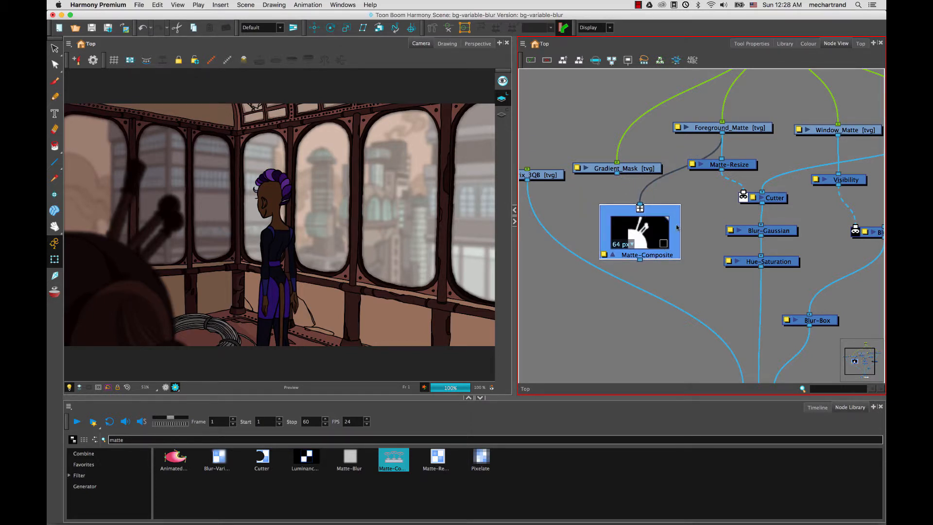
{"action": "scroll", "coordinate": [813, 224], "scroll_direction": "right", "scroll_amount": 4}
{"action": "scroll", "coordinate": [814, 223], "scroll_direction": "up", "scroll_amount": 2}
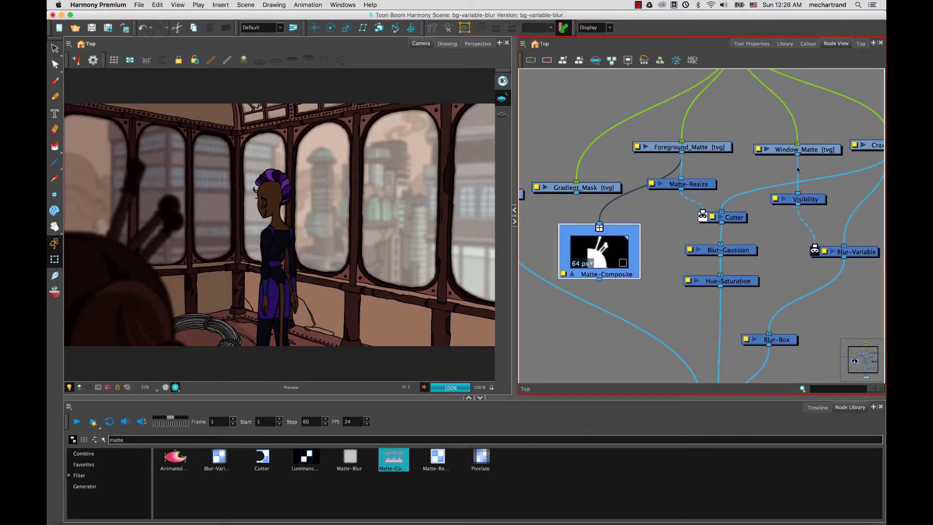
{"action": "left_click_drag", "start_coordinate": [797, 156], "coordinate": [612, 227]}
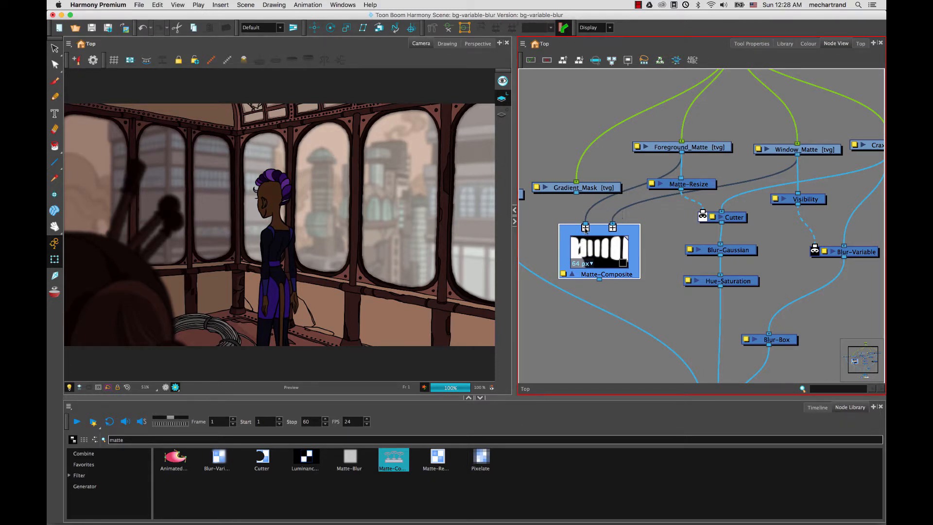
Try the different combining modes on both Matte-Composite input ports and return both to addition.
{"action": "left_click", "coordinate": [584, 229]}
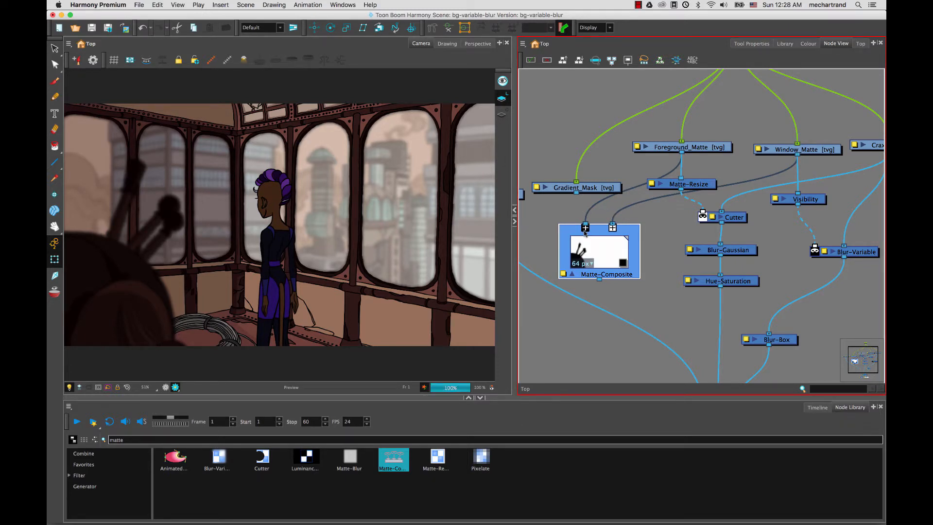
{"action": "left_click", "coordinate": [585, 228]}
{"action": "left_click", "coordinate": [613, 228]}
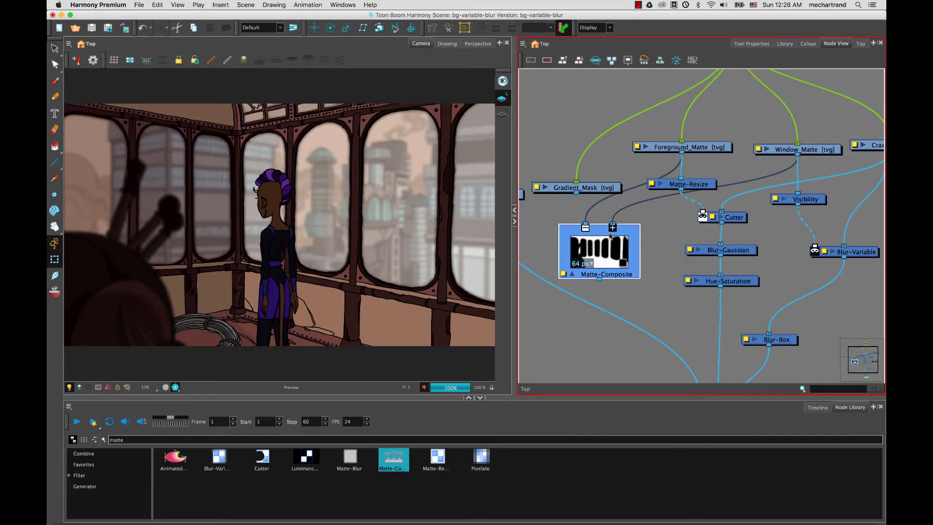
{"action": "left_click", "coordinate": [613, 228]}
{"action": "left_click", "coordinate": [612, 228]}
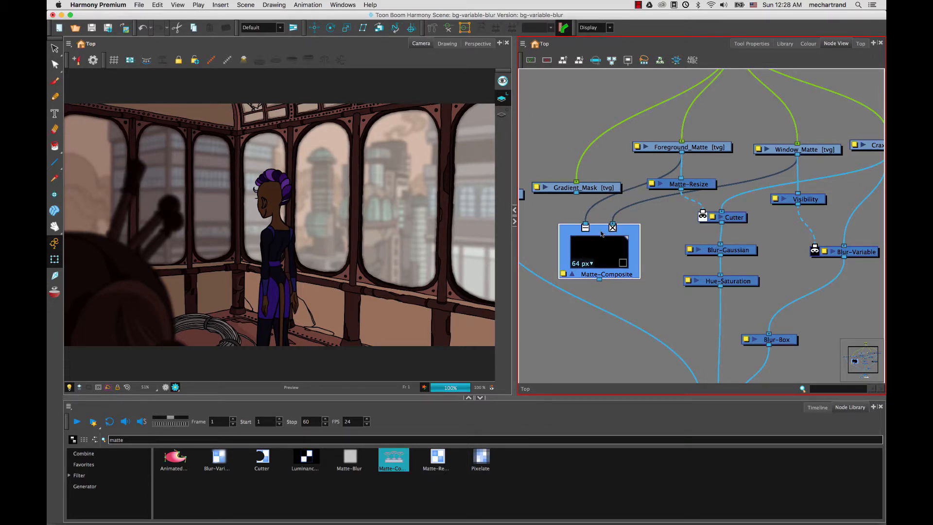
{"action": "left_click", "coordinate": [612, 228]}
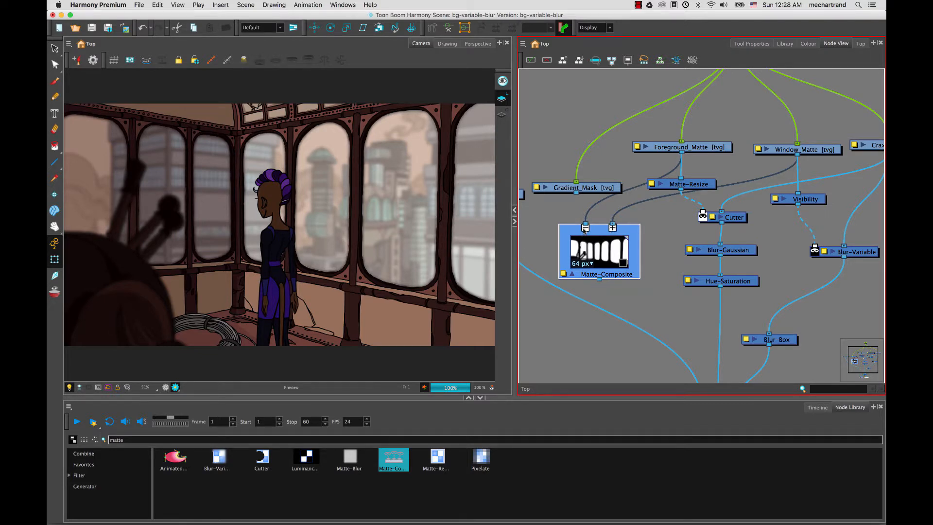
{"action": "left_click", "coordinate": [585, 228]}
{"action": "left_click", "coordinate": [585, 228]}
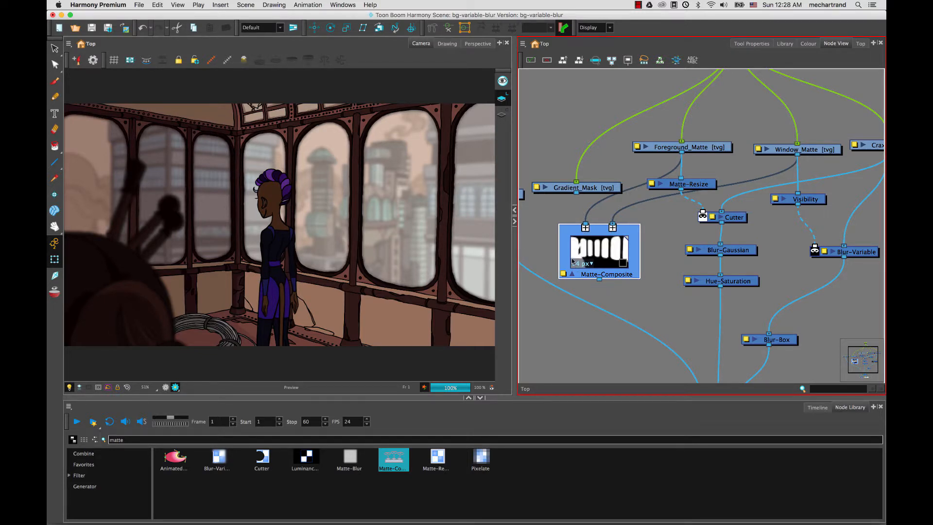
Place Gradient_Mask below Matte-Composite and connect Matte-Composite's output to Gradient_Mask's matte input.
{"action": "left_click_drag", "start_coordinate": [602, 261], "coordinate": [617, 244]}
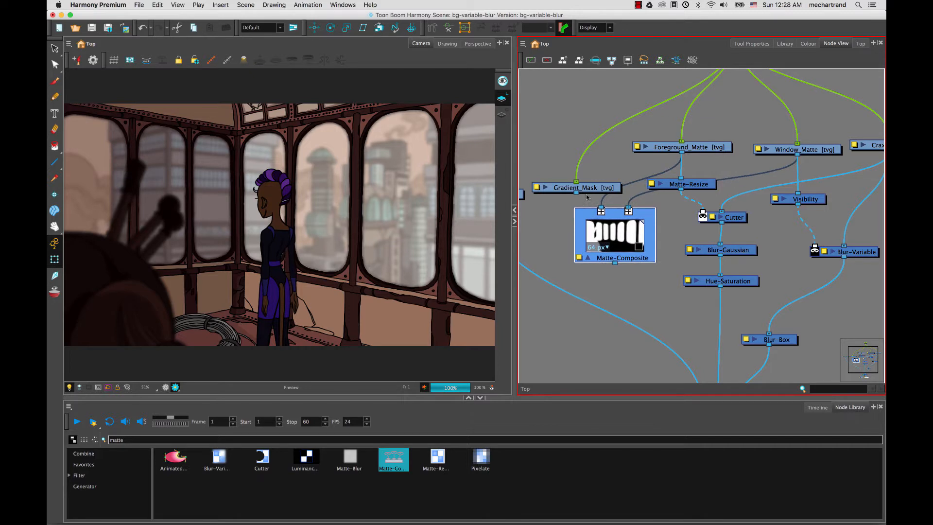
{"action": "left_click_drag", "start_coordinate": [584, 189], "coordinate": [657, 301]}
{"action": "left_click_drag", "start_coordinate": [617, 230], "coordinate": [584, 206]}
{"action": "left_click_drag", "start_coordinate": [631, 300], "coordinate": [618, 281]}
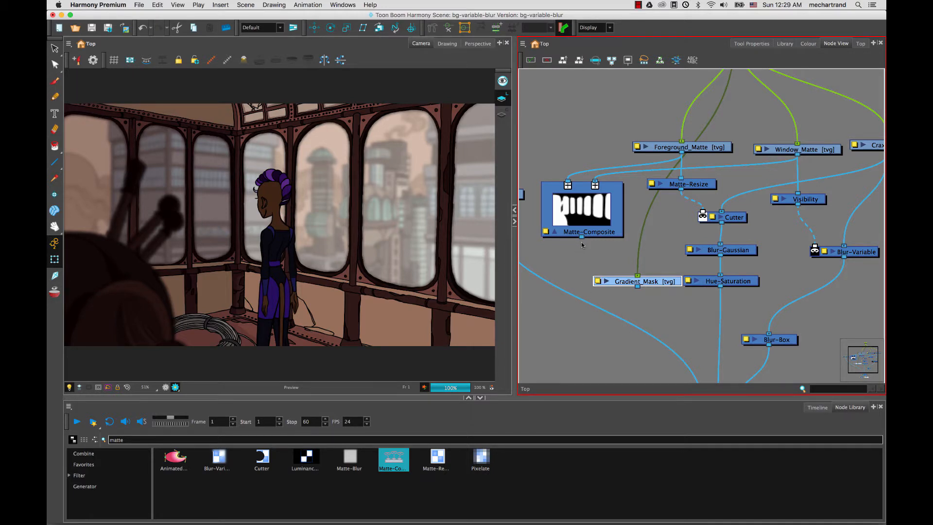
{"action": "left_click_drag", "start_coordinate": [581, 237], "coordinate": [640, 271]}
Expand Gradient_Mask's thumbnail to show its matte, move the node lower and invert its matte input.
{"action": "left_click", "coordinate": [610, 270]}
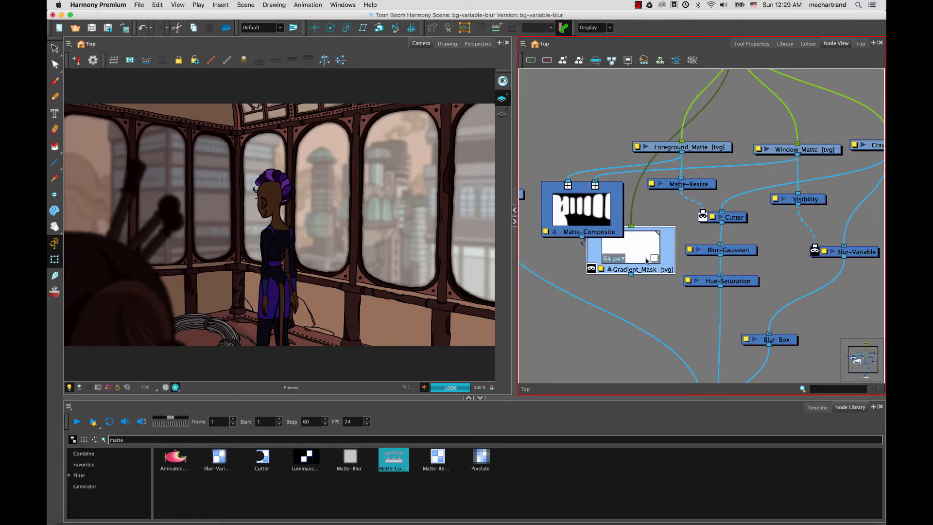
{"action": "left_click_drag", "start_coordinate": [635, 256], "coordinate": [640, 272]}
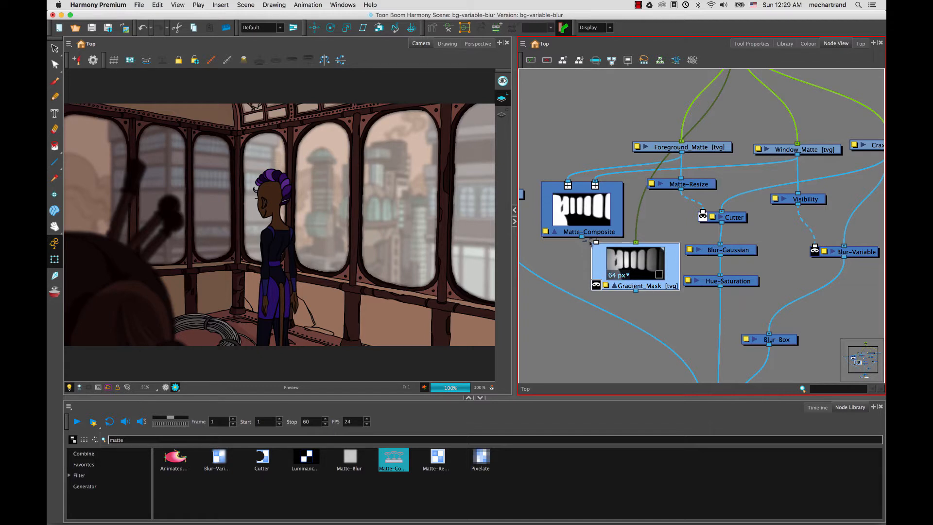
{"action": "left_click_drag", "start_coordinate": [623, 270], "coordinate": [625, 280]}
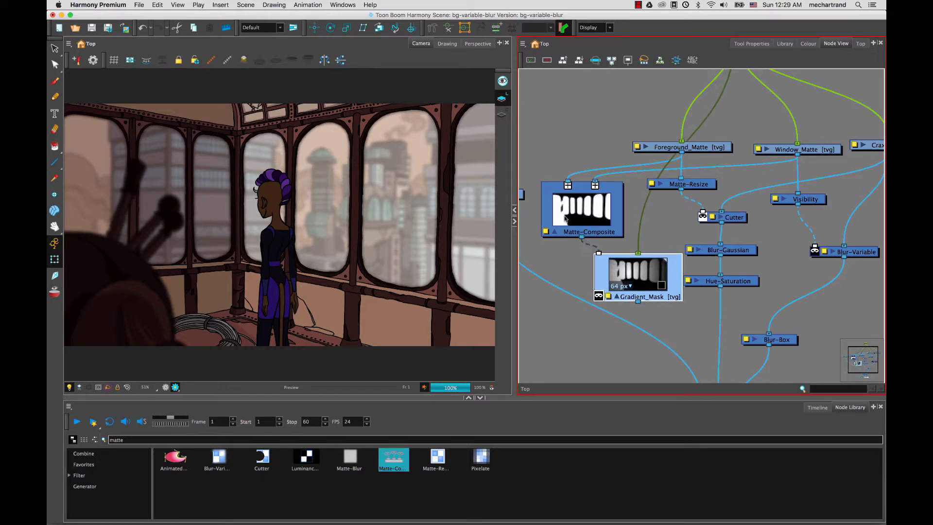
{"action": "left_click", "coordinate": [598, 296]}
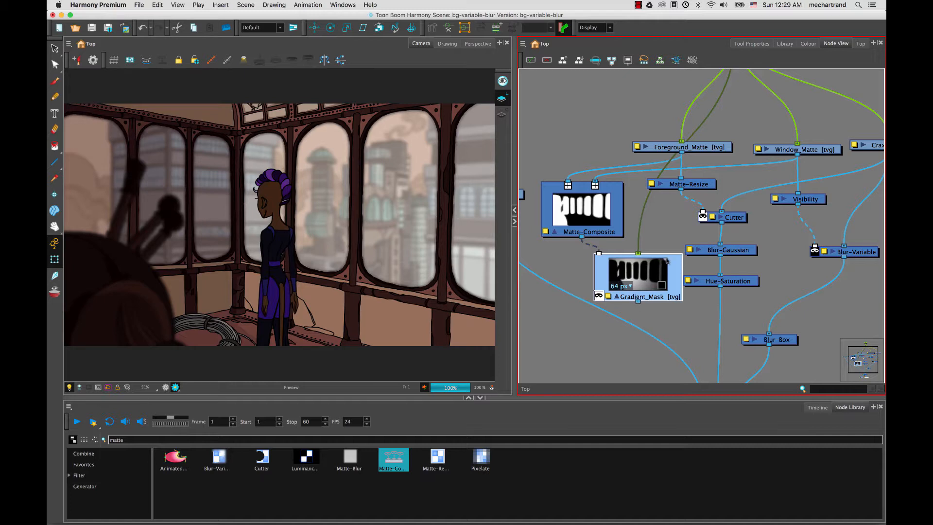
Enlarge Gradient_Mask's thumbnail, shift Matte-Composite aside, and connect Gradient_Mask's output to Blur-Box's matte input.
{"action": "mouse_move", "coordinate": [666, 259]}
{"action": "left_mouse_down"}
{"action": "mouse_move", "coordinate": [706, 211]}
{"action": "mouse_move", "coordinate": [654, 268]}
{"action": "left_mouse_up"}
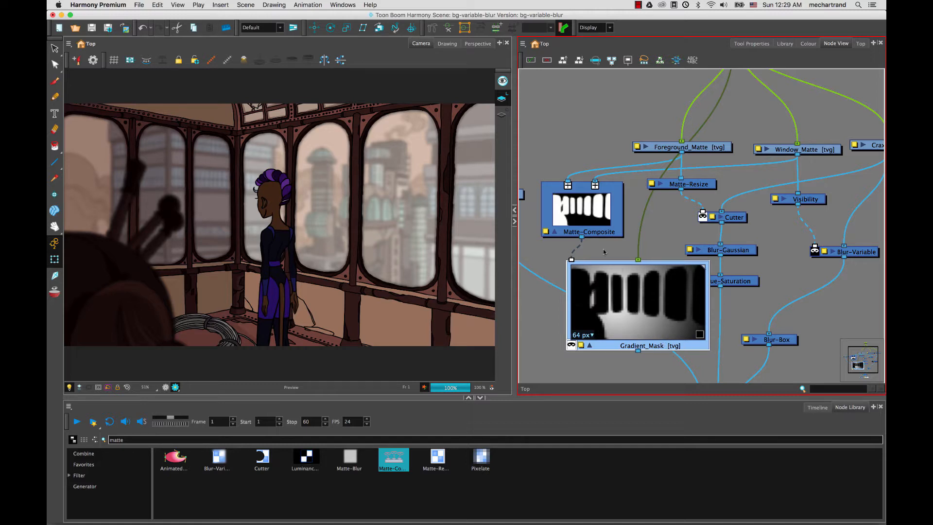
{"action": "left_click_drag", "start_coordinate": [585, 211], "coordinate": [571, 206]}
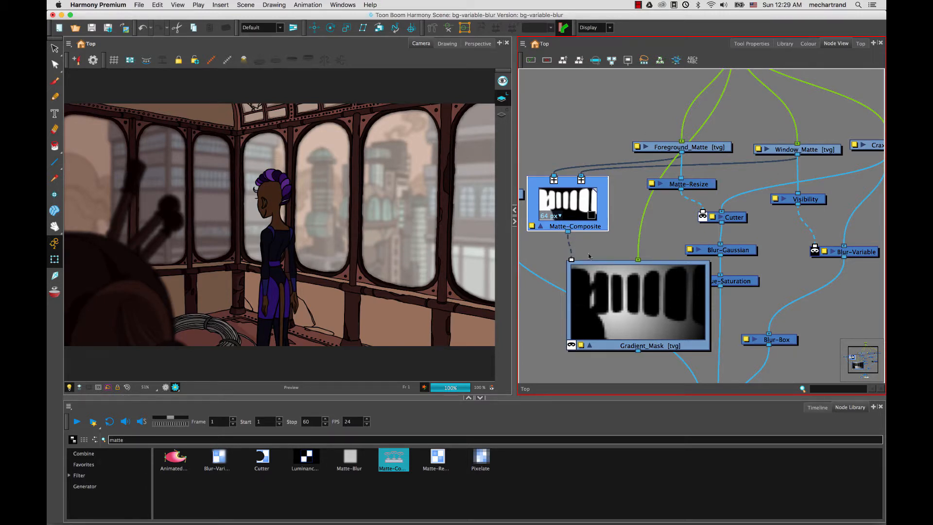
{"action": "left_click_drag", "start_coordinate": [656, 340], "coordinate": [747, 339]}
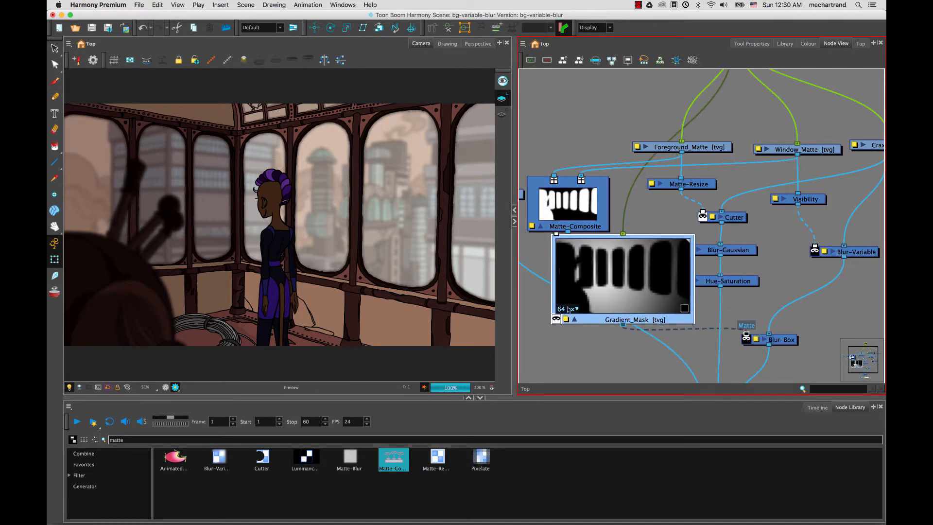
Collapse the Gradient_Mask and Matte-Composite thumbnails and place Matte-Composite just above Gradient_Mask.
{"action": "left_click", "coordinate": [574, 319]}
{"action": "left_click_drag", "start_coordinate": [616, 319], "coordinate": [620, 272]}
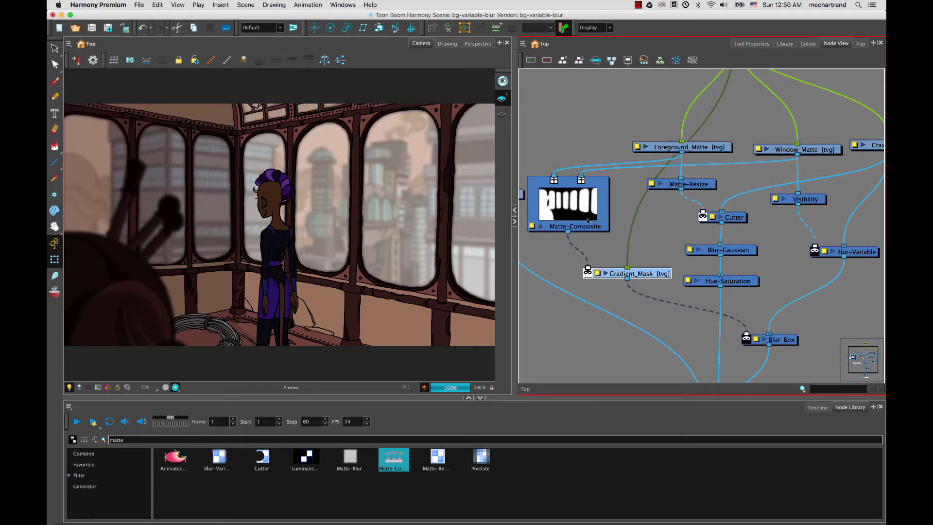
{"action": "left_click", "coordinate": [541, 225]}
{"action": "mouse_move", "coordinate": [576, 231]}
{"action": "left_mouse_down"}
{"action": "mouse_move", "coordinate": [600, 226]}
{"action": "mouse_move", "coordinate": [592, 224]}
{"action": "left_mouse_up"}
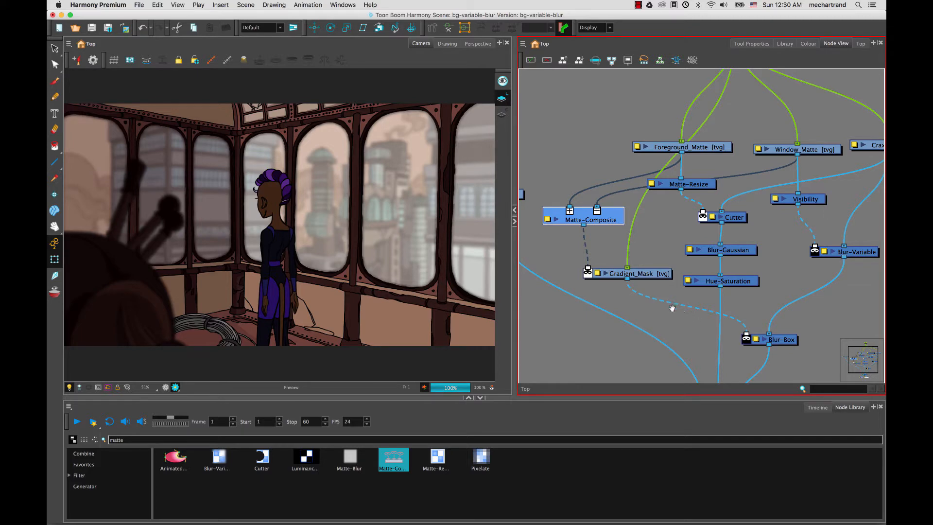
Set Blur-Box's radius to 6.4 in its layer properties and close them.
{"action": "left_click_drag", "start_coordinate": [671, 308], "coordinate": [658, 228]}
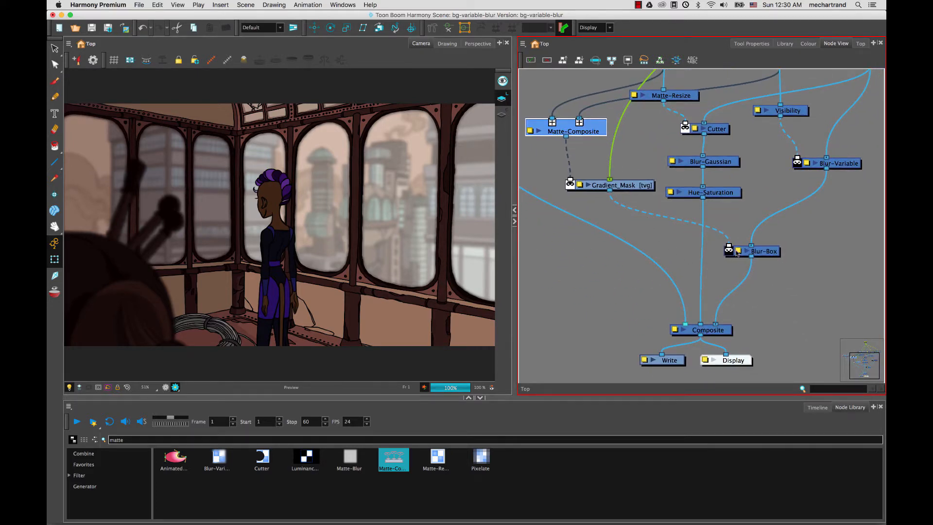
{"action": "left_click", "coordinate": [737, 252]}
{"action": "left_click_drag", "start_coordinate": [519, 228], "coordinate": [576, 227]}
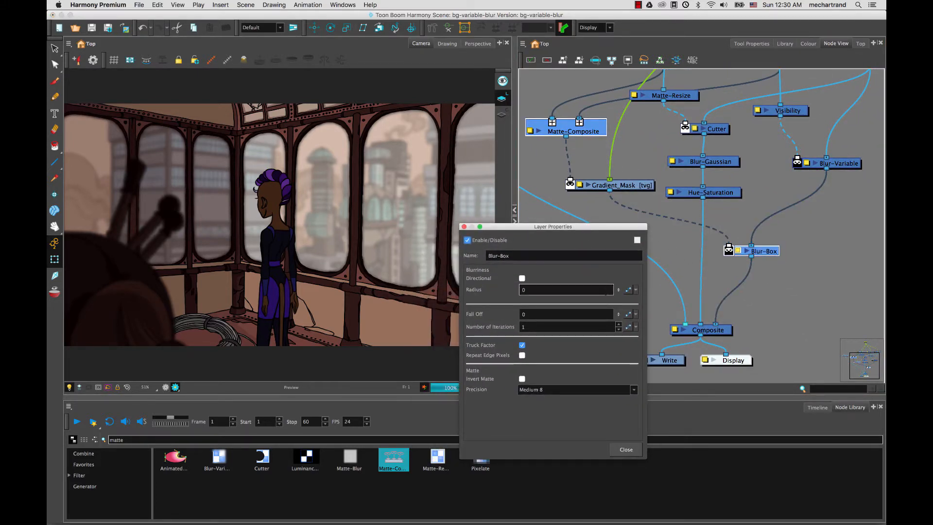
{"action": "left_click_drag", "start_coordinate": [617, 290], "coordinate": [618, 266]}
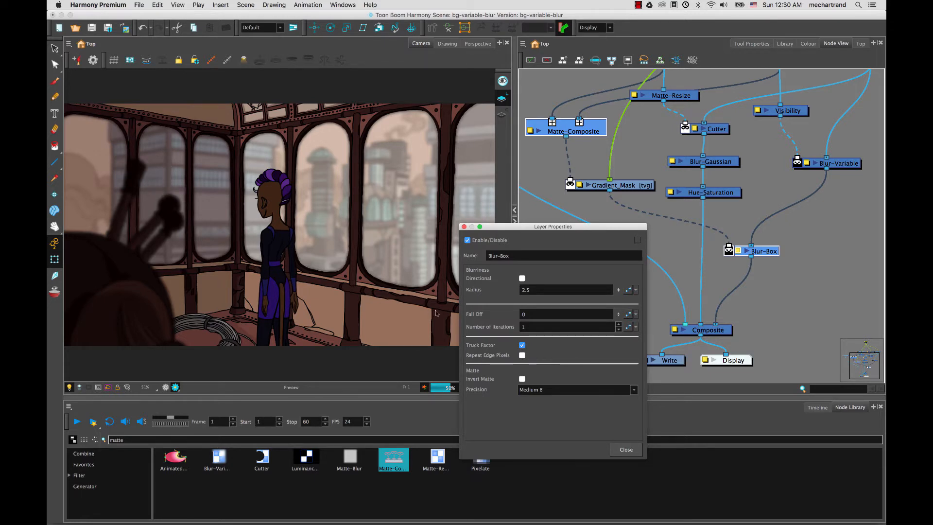
{"action": "left_click_drag", "start_coordinate": [617, 290], "coordinate": [614, 242]}
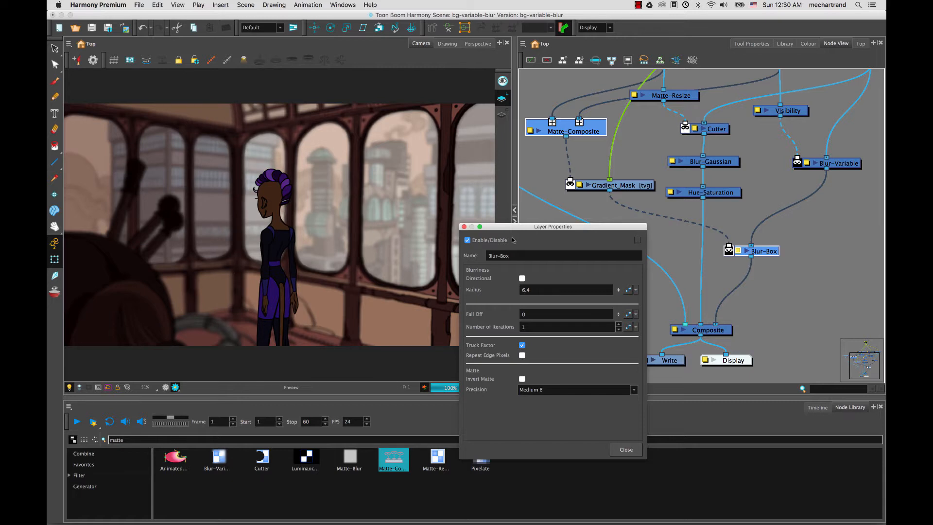
{"action": "left_click_drag", "start_coordinate": [534, 227], "coordinate": [486, 114]}
{"action": "left_click", "coordinate": [577, 337]}
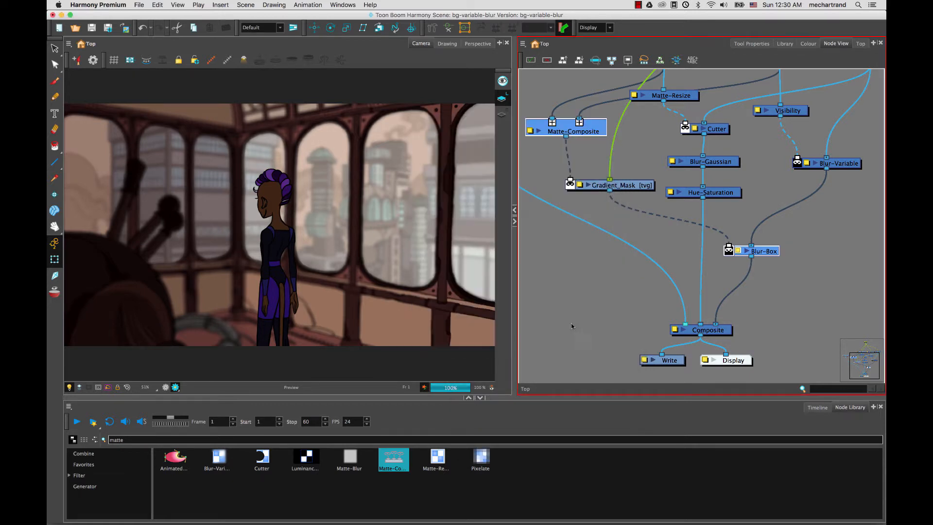
Move the Drix_3QB node lower and away from Matte-Composite, keeping it connected to the Composite.
{"action": "scroll", "coordinate": [593, 282], "scroll_direction": "up", "scroll_amount": 5}
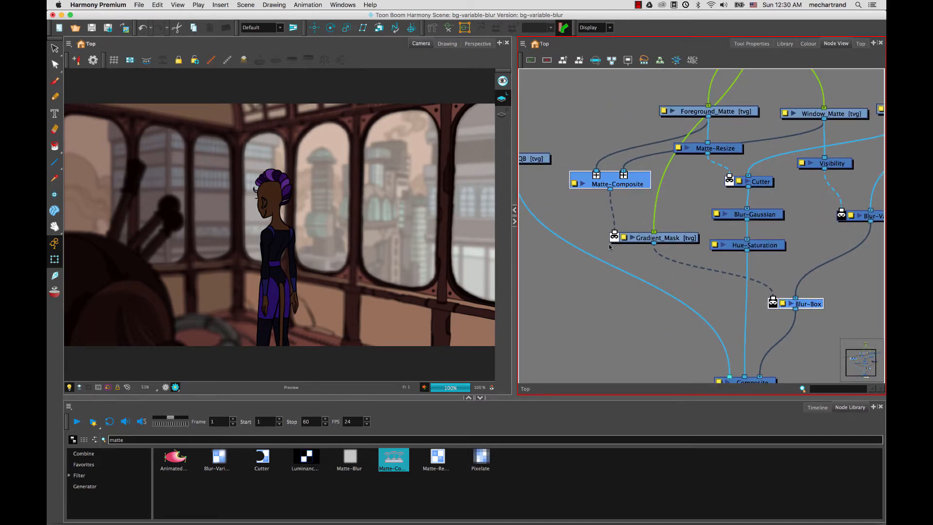
{"action": "key", "text": "1"}
{"action": "key", "text": "1"}
{"action": "key", "text": "1"}
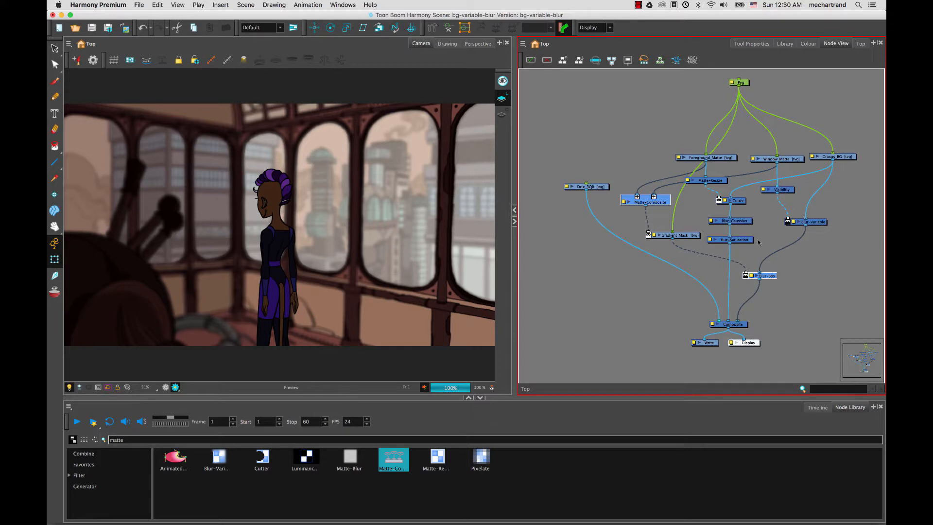
{"action": "left_click_drag", "start_coordinate": [598, 187], "coordinate": [583, 212]}
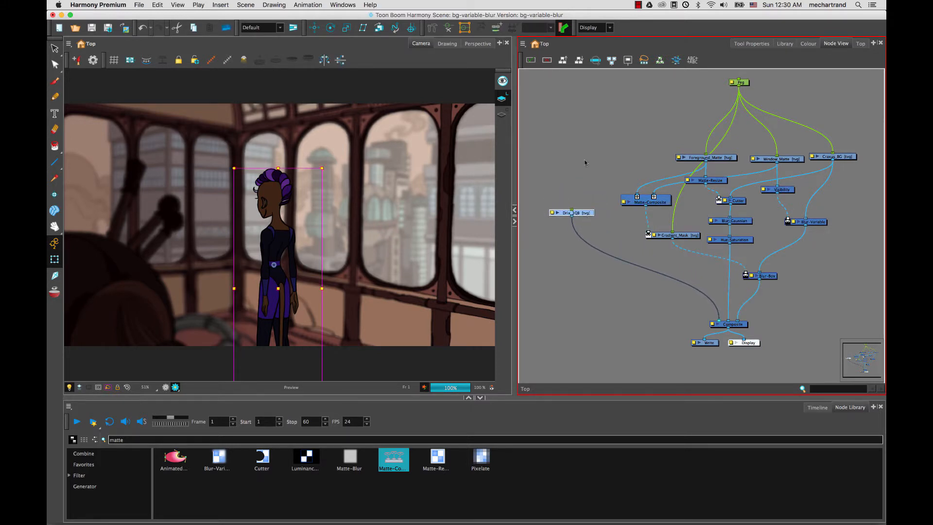
{"action": "left_click", "coordinate": [575, 267]}
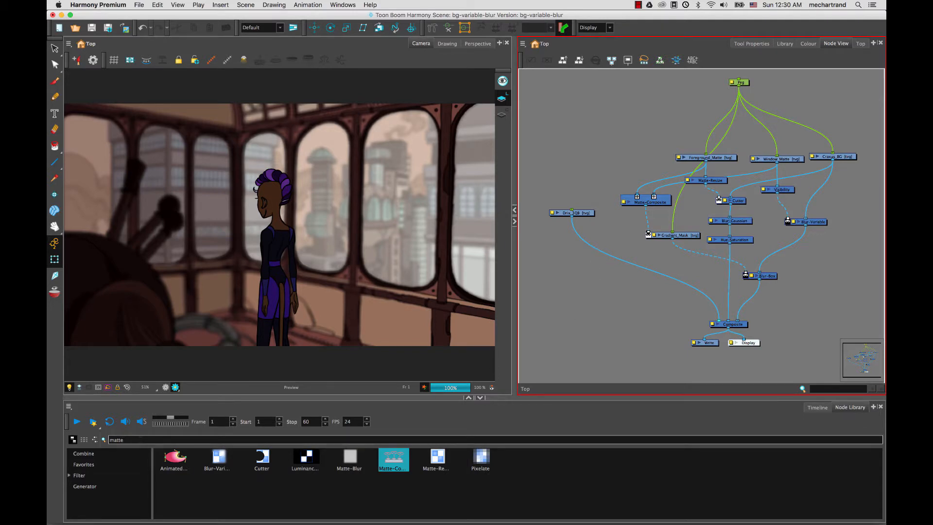
Find the Blur-Radial-Zoom effect by searching the node library for "zoo" and insert it between Drix_3QB and Composite.
{"action": "left_click_drag", "start_coordinate": [130, 440], "coordinate": [108, 458]}
{"action": "type", "text": "zoo"}
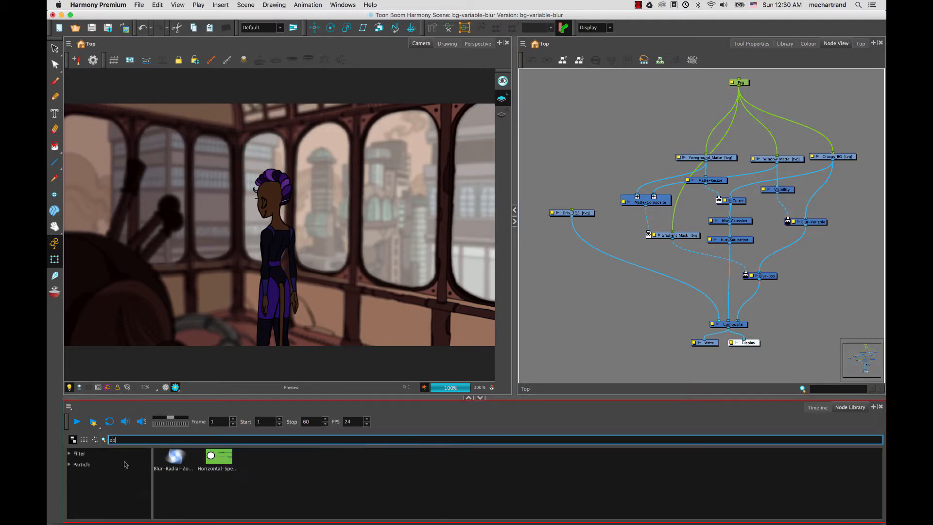
{"action": "left_click", "coordinate": [169, 458]}
{"action": "left_click_drag", "start_coordinate": [169, 458], "coordinate": [591, 251]}
{"action": "left_click_drag", "start_coordinate": [579, 213], "coordinate": [594, 222]}
{"action": "left_click", "coordinate": [579, 202]}
Select Blur-Radial-Zoom and move its focus point down to the character's belt.
{"action": "key", "text": "2"}
{"action": "key", "text": "2"}
{"action": "key", "text": "2"}
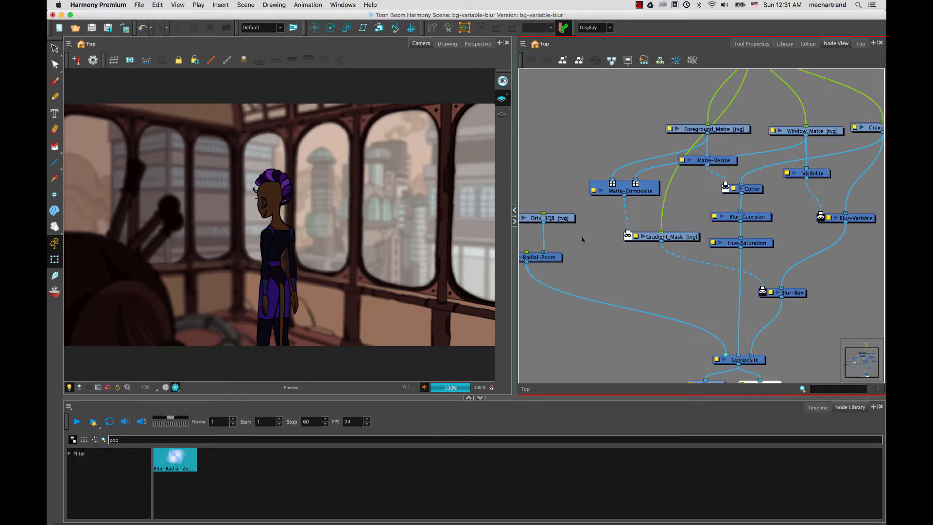
{"action": "left_click_drag", "start_coordinate": [596, 276], "coordinate": [696, 254]}
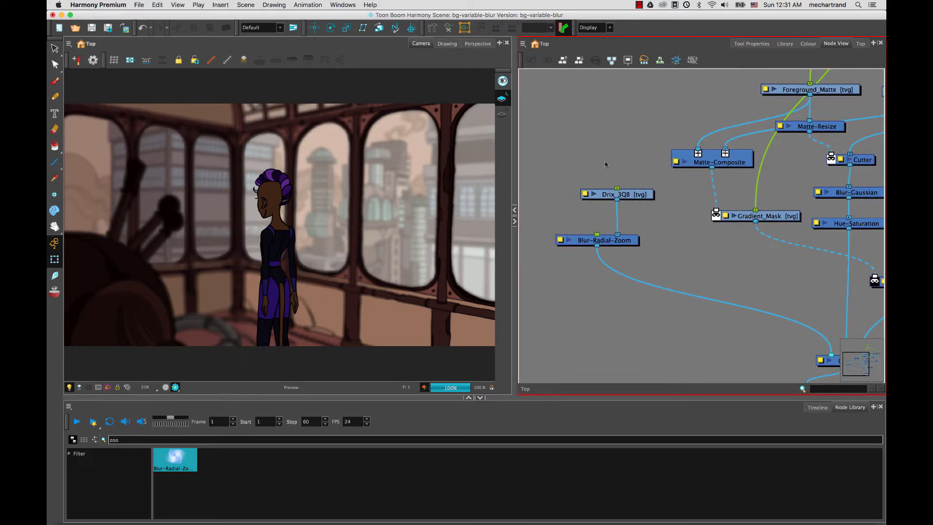
{"action": "left_click_drag", "start_coordinate": [613, 245], "coordinate": [613, 246]}
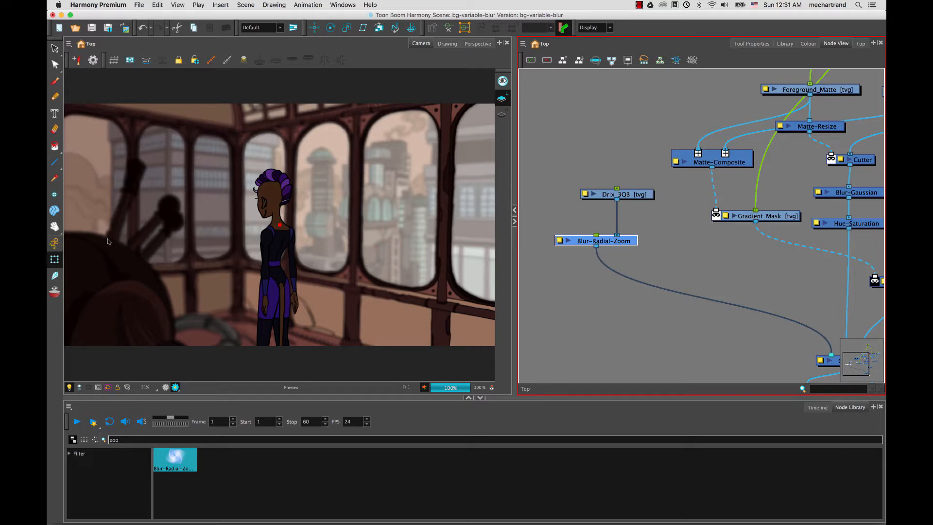
{"action": "left_click", "coordinate": [281, 225]}
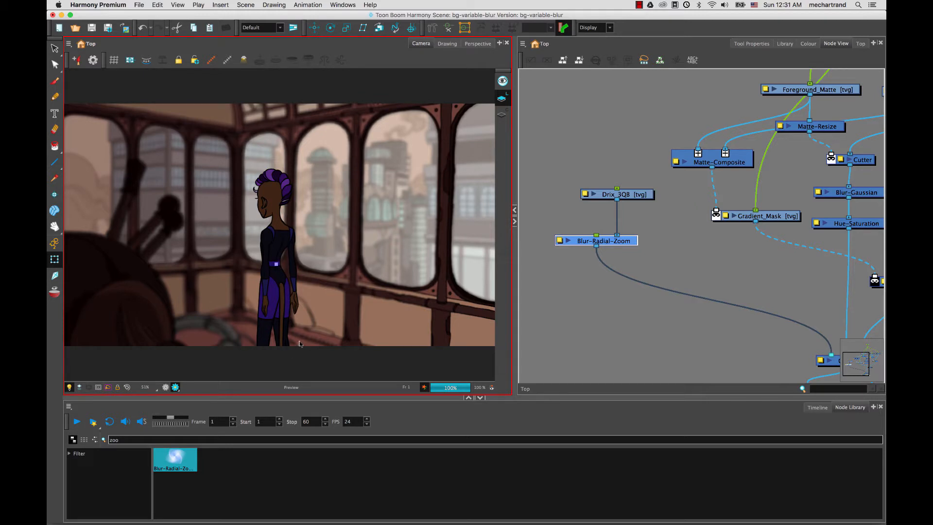
Apply the -45 direction preset to Blur-Radial-Zoom and set its blurriness to 20.
{"action": "left_click", "coordinate": [559, 241]}
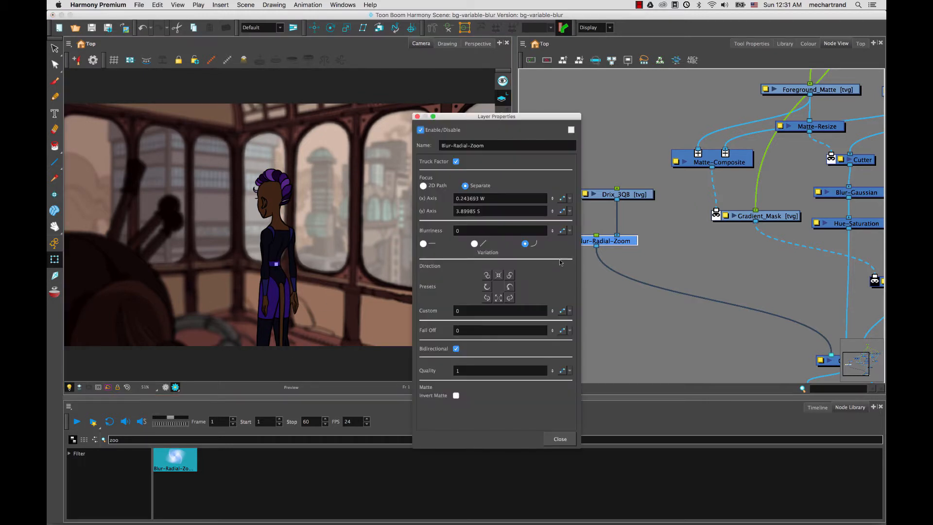
{"action": "left_click_drag", "start_coordinate": [508, 121], "coordinate": [609, 68]}
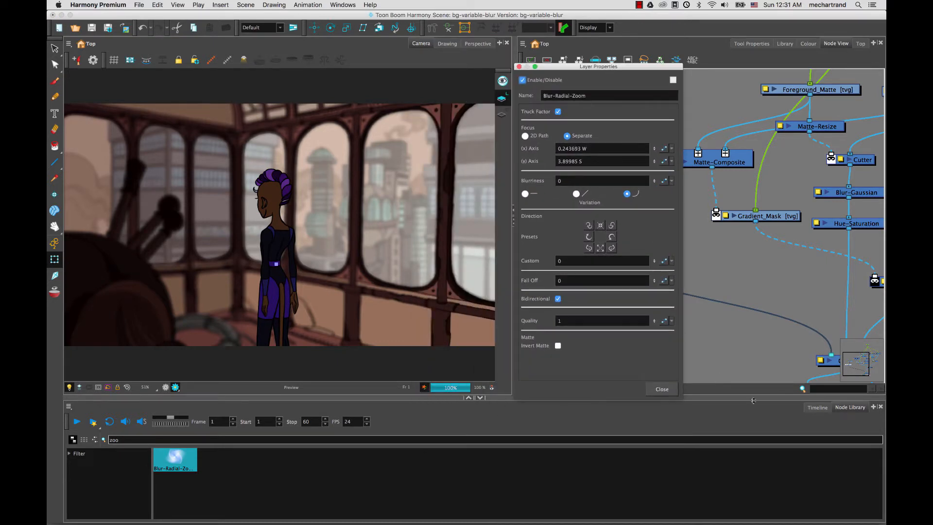
{"action": "left_click", "coordinate": [817, 407]}
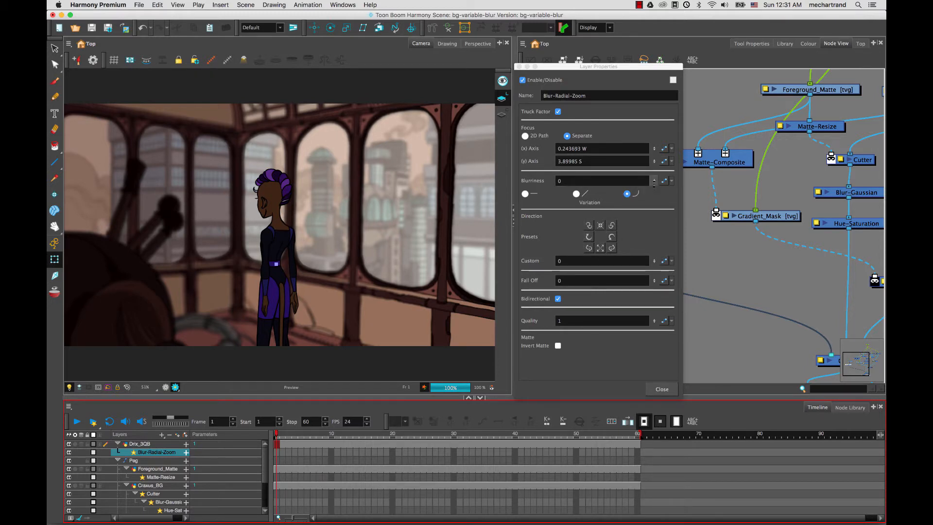
{"action": "left_click_drag", "start_coordinate": [653, 180], "coordinate": [647, 135]}
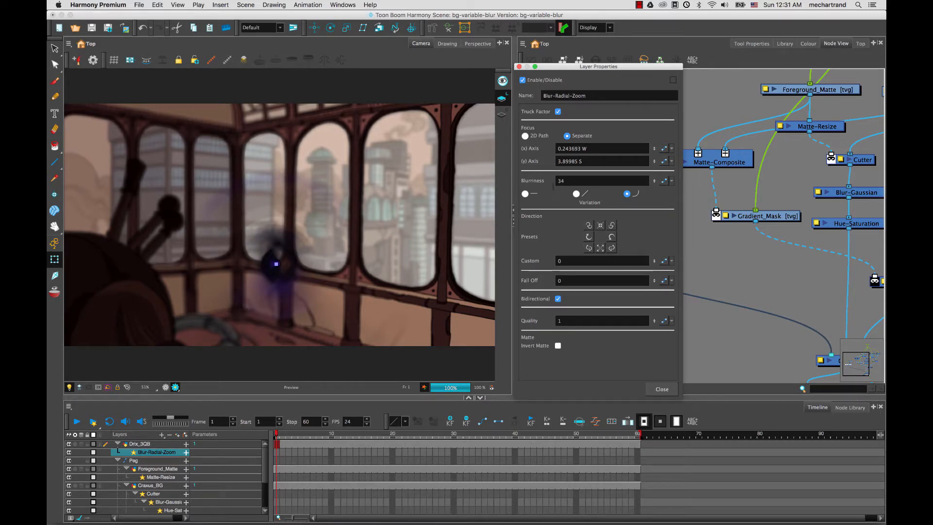
{"action": "left_click", "coordinate": [588, 226]}
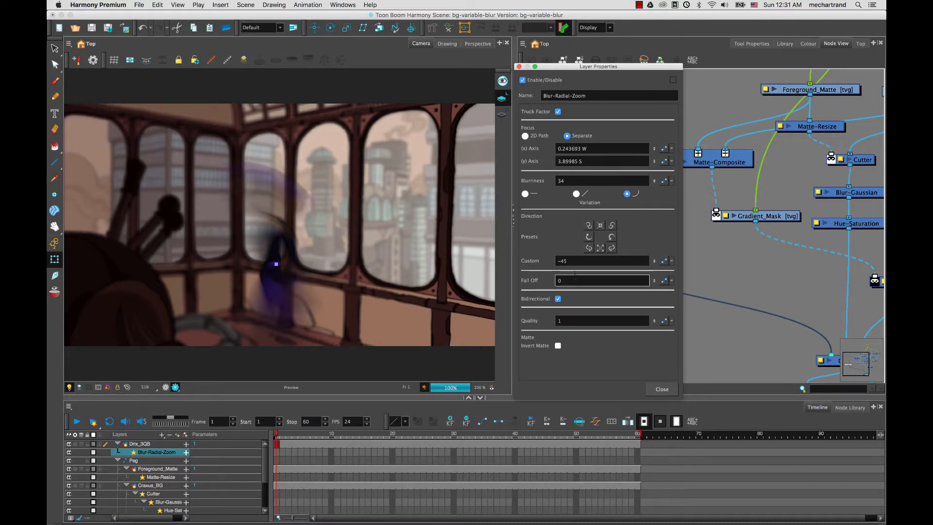
{"action": "left_click", "coordinate": [563, 181]}
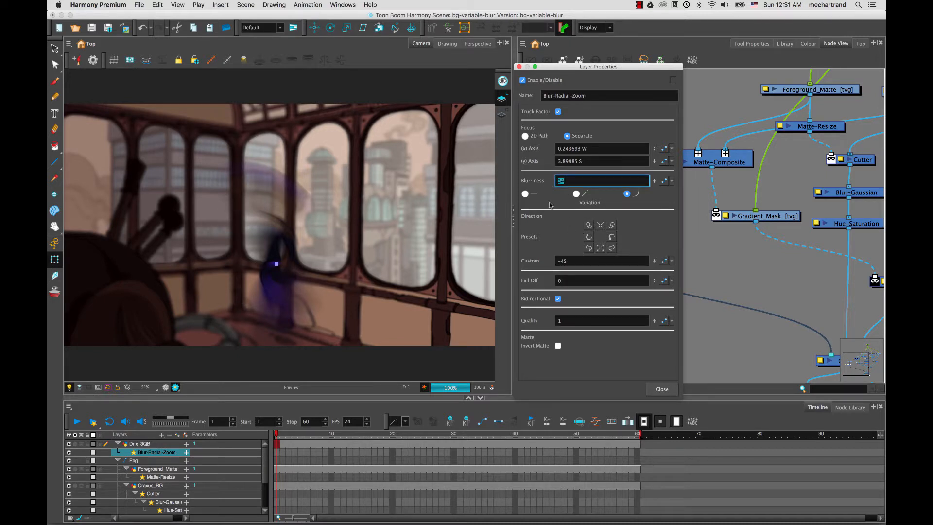
{"action": "type", "text": "20"}
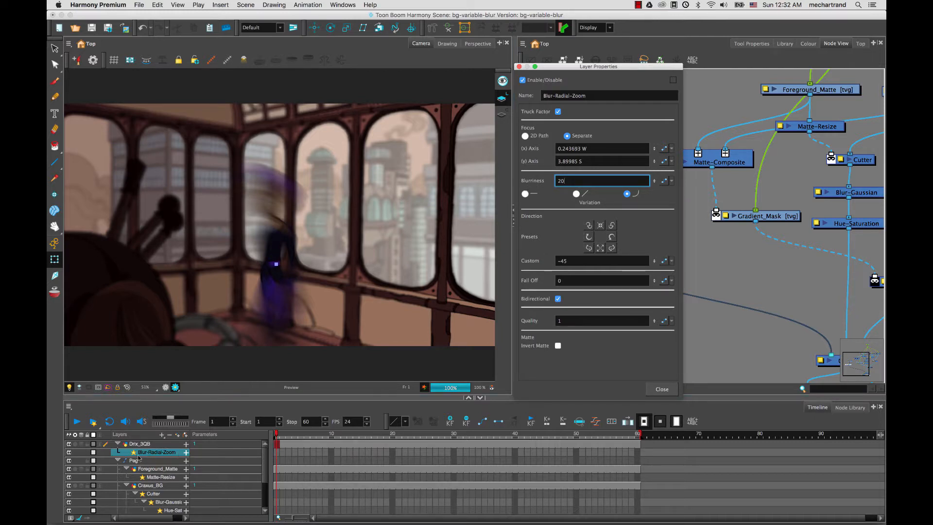
Expand Blur-Radial-Zoom's parameters in the timeline and add blurriness keyframes at frames 1 and 13.
{"action": "left_click", "coordinate": [185, 452]}
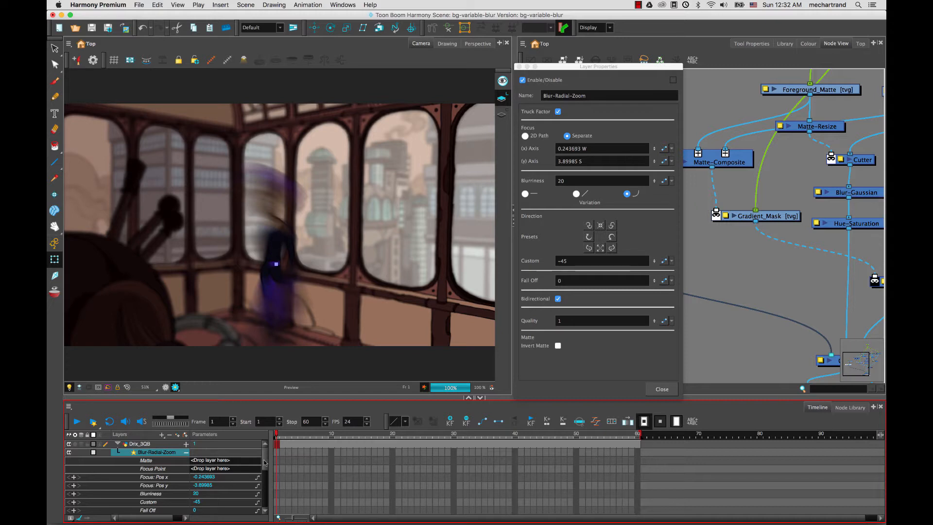
{"action": "left_click_drag", "start_coordinate": [267, 398], "coordinate": [267, 390]}
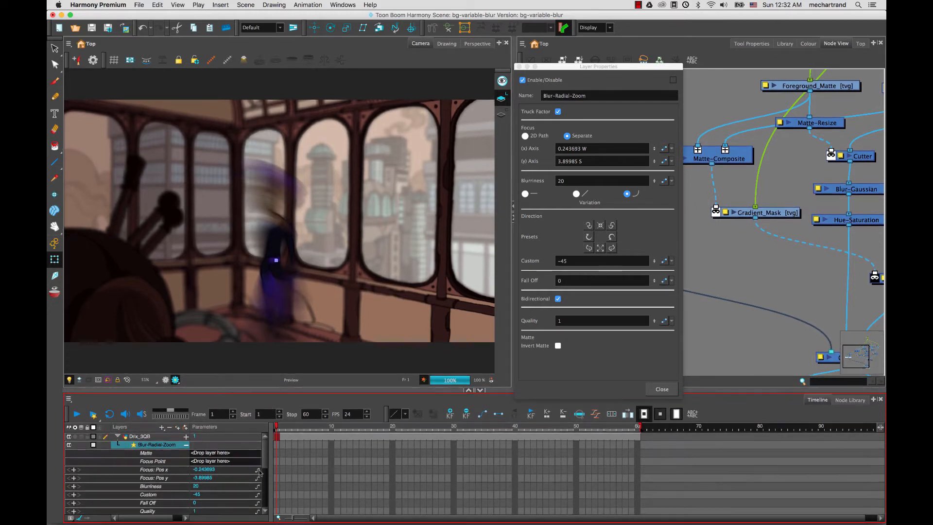
{"action": "left_click", "coordinate": [151, 487]}
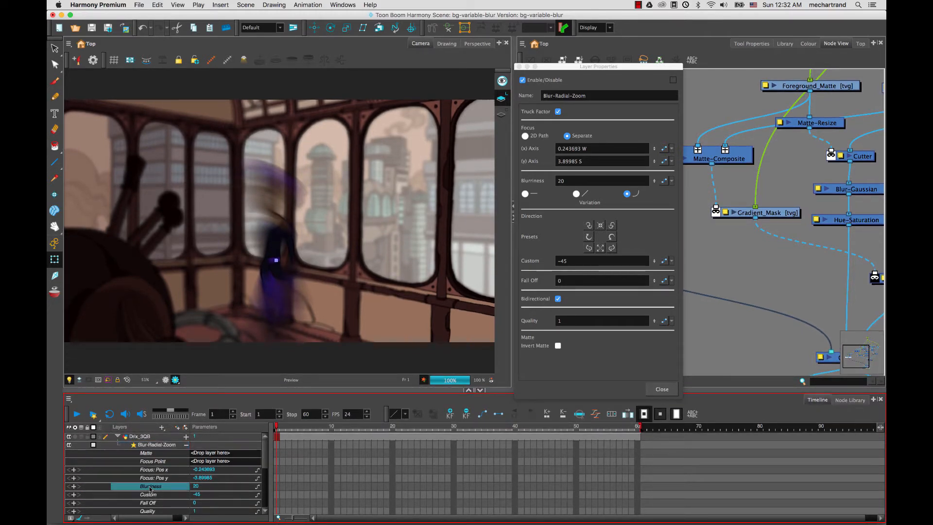
{"action": "left_click", "coordinate": [74, 486]}
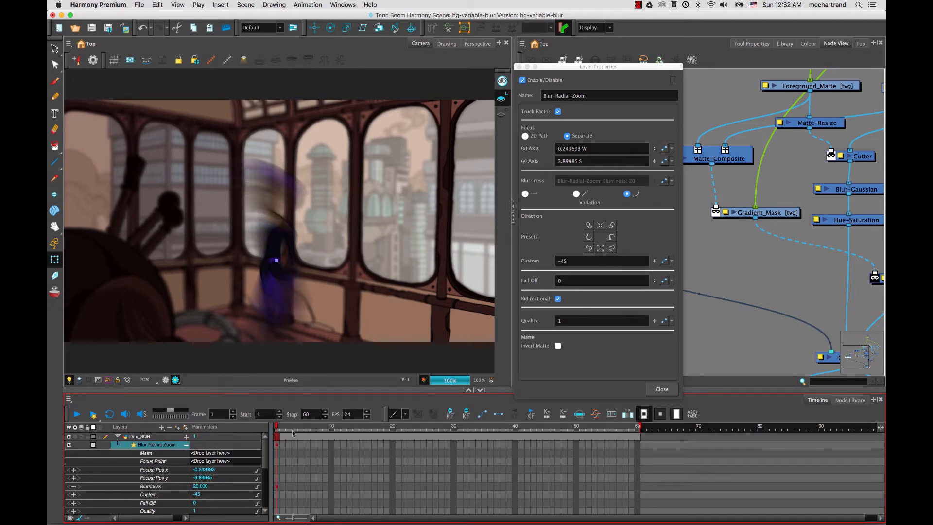
{"action": "left_click_drag", "start_coordinate": [278, 427], "coordinate": [350, 431]}
{"action": "left_click", "coordinate": [74, 486]}
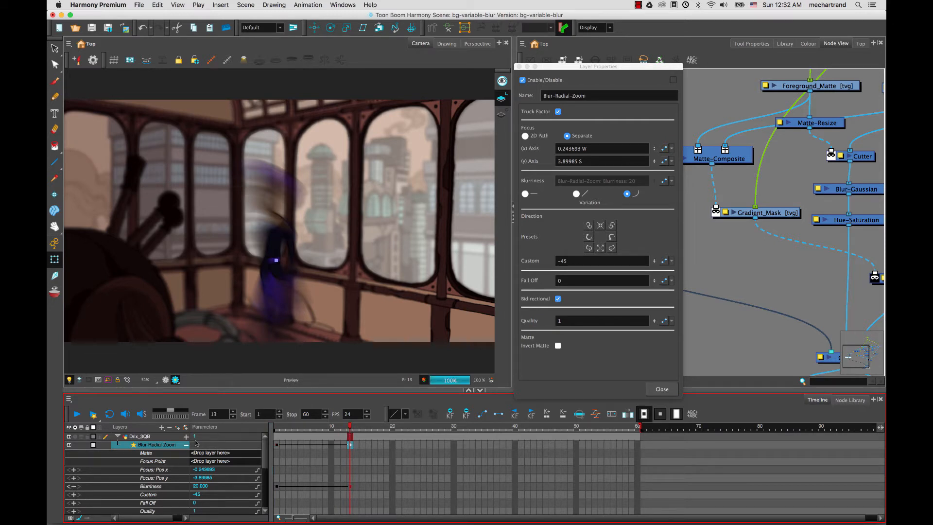
Set the blurriness keyframe at frame 13 to 0.
{"action": "left_click", "coordinate": [350, 487]}
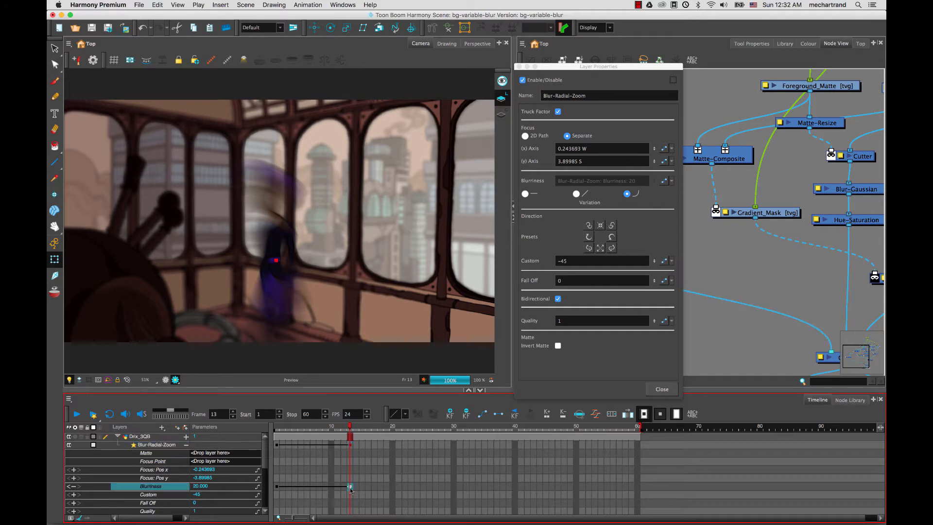
{"action": "left_click", "coordinate": [200, 486]}
{"action": "type", "text": "0"}
{"action": "key", "text": "Return"}
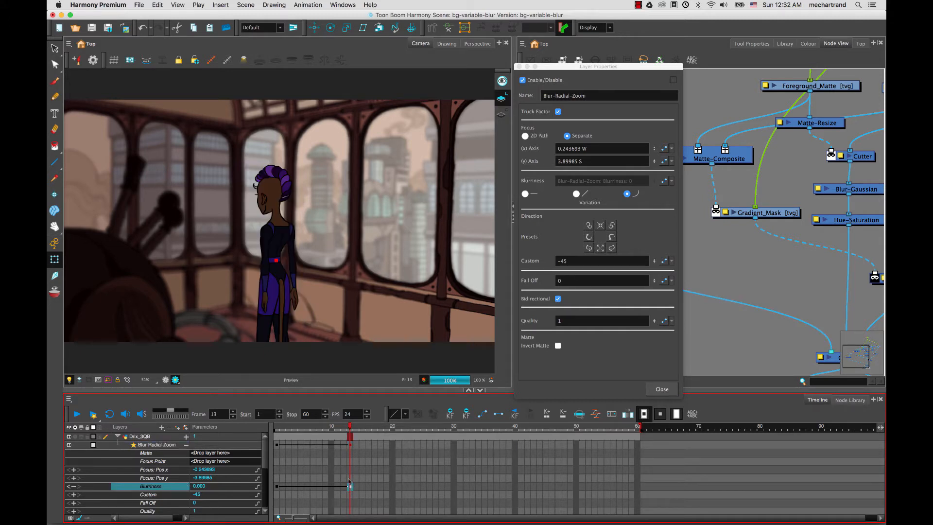
Raise the blurriness keyframe at frame 1 to 116.
{"action": "left_click", "coordinate": [350, 486]}
{"action": "left_click", "coordinate": [277, 486]}
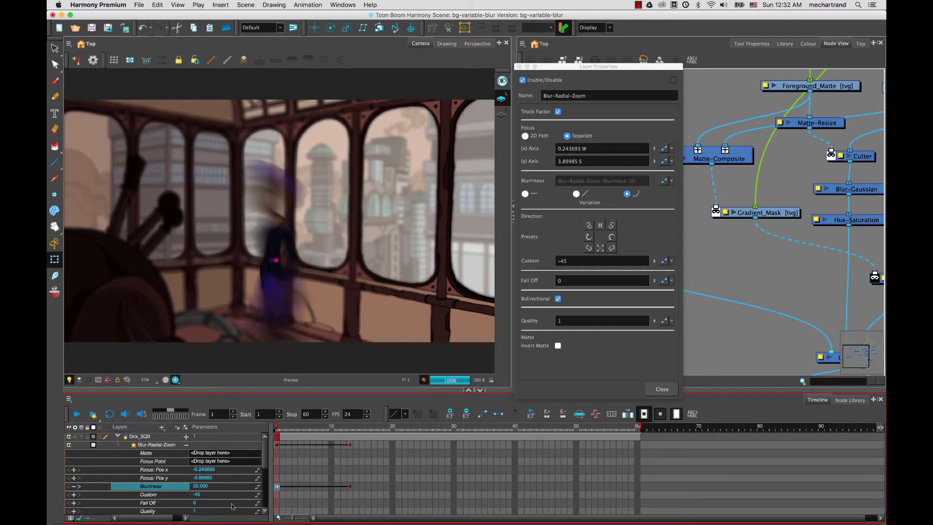
{"action": "left_click_drag", "start_coordinate": [193, 486], "coordinate": [232, 487]}
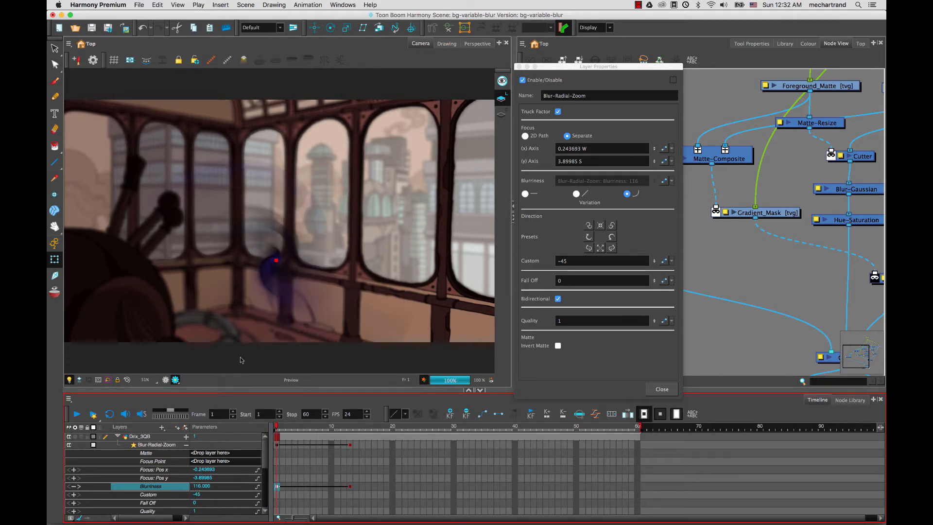
Check the blur animation on the character at frames 3, 6, 10 and 13.
{"action": "left_click", "coordinate": [289, 427]}
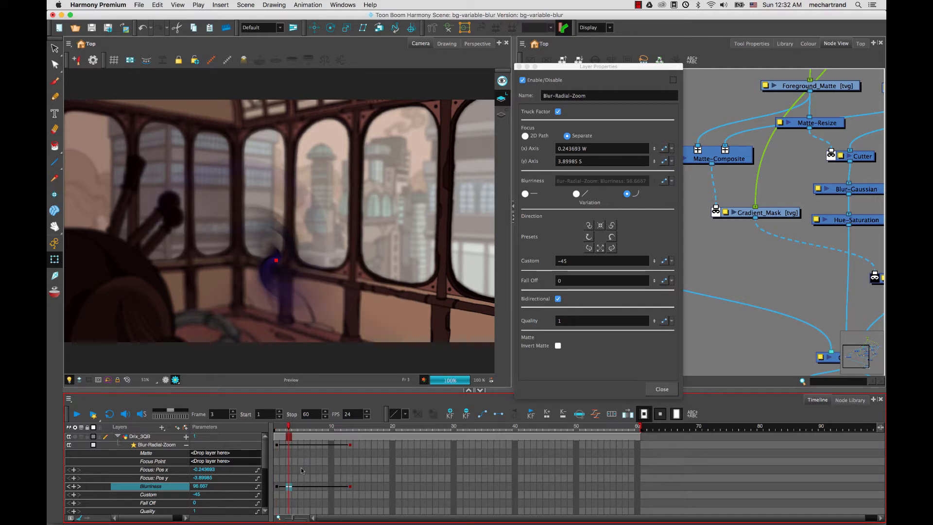
{"action": "left_click", "coordinate": [308, 427]}
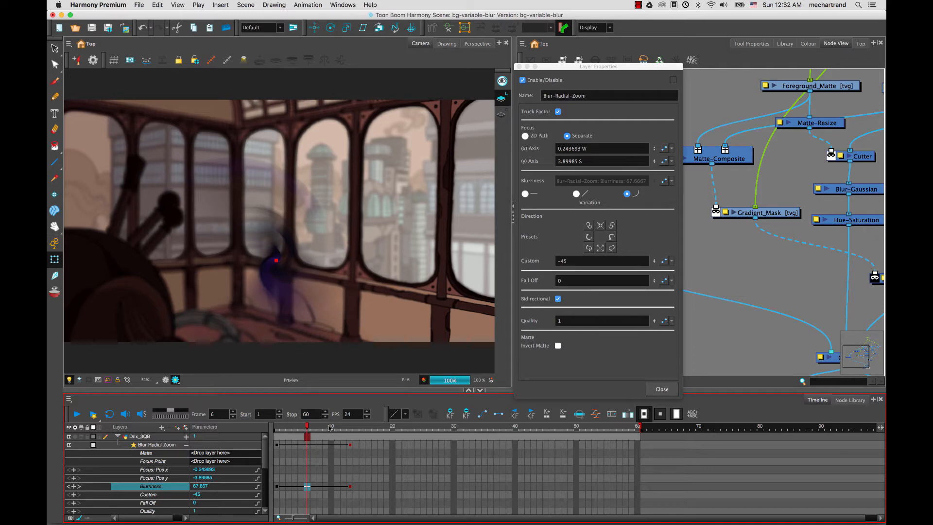
{"action": "left_click", "coordinate": [331, 428]}
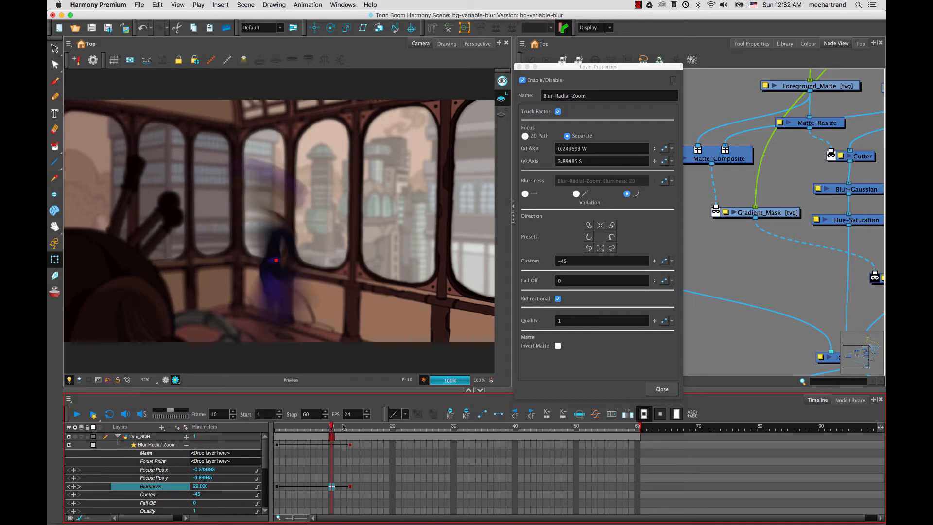
{"action": "left_click", "coordinate": [343, 427]}
{"action": "left_click", "coordinate": [351, 428]}
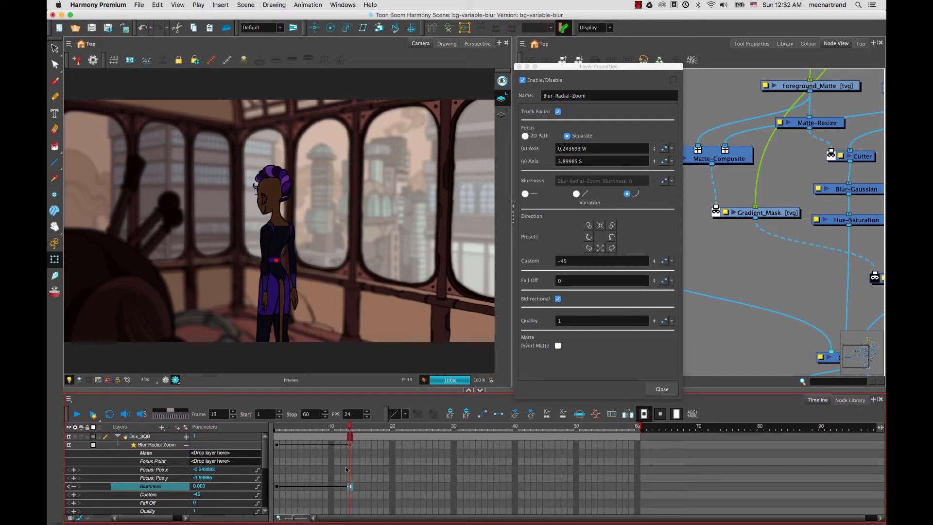
Ease the blurriness curve out of the frame 1 keyframe with a right time ratio of 7.53 and right value ratio of 80.72.
{"action": "left_click", "coordinate": [277, 487]}
{"action": "left_click", "coordinate": [560, 416]}
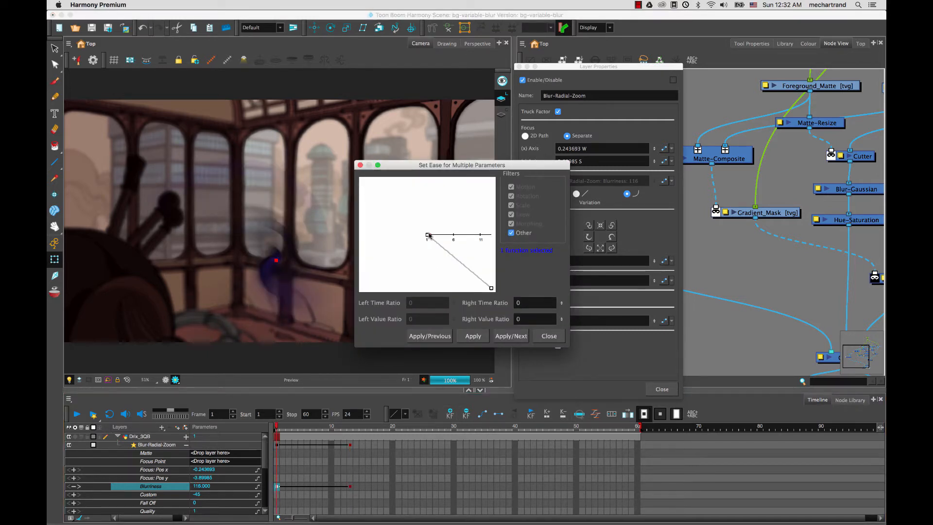
{"action": "left_click_drag", "start_coordinate": [427, 235], "coordinate": [436, 294]}
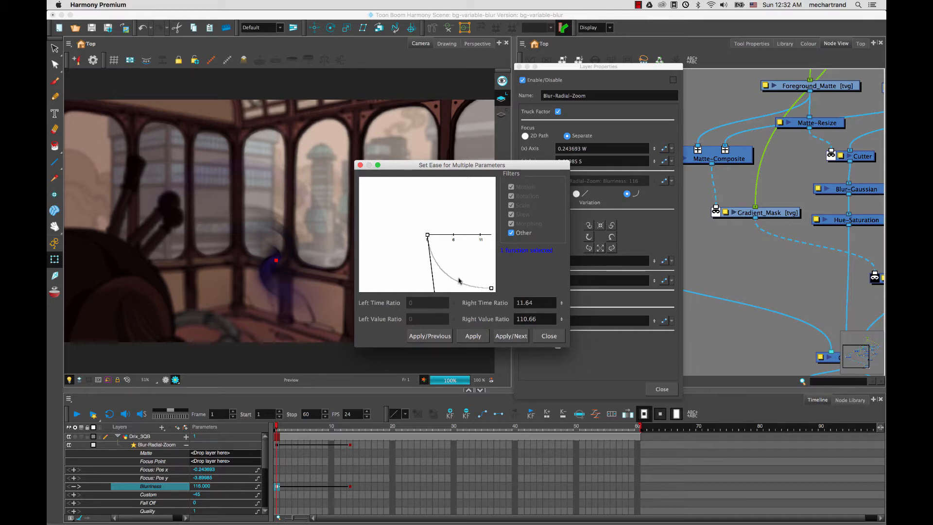
{"action": "left_click", "coordinate": [511, 336]}
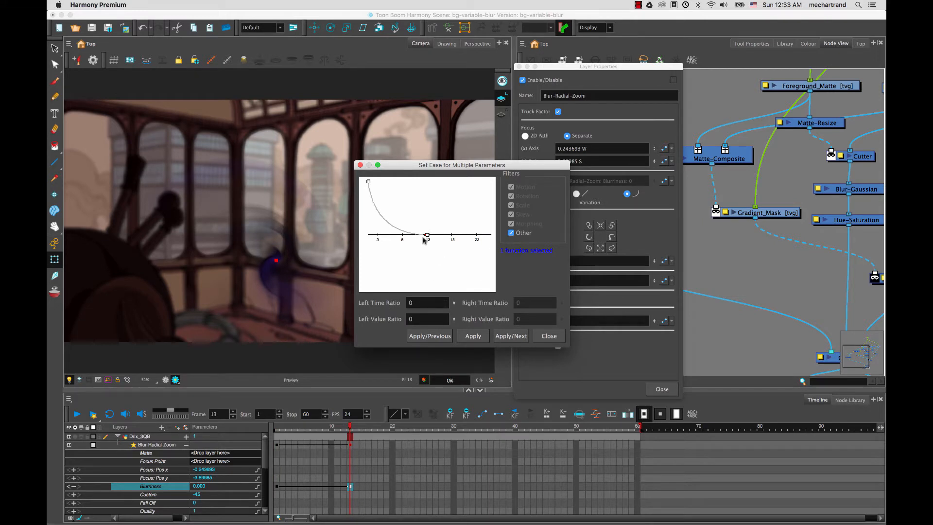
{"action": "mouse_move", "coordinate": [425, 235]}
{"action": "left_mouse_down"}
{"action": "mouse_move", "coordinate": [407, 237]}
{"action": "mouse_move", "coordinate": [422, 237]}
{"action": "left_mouse_up"}
{"action": "left_click", "coordinate": [430, 336]}
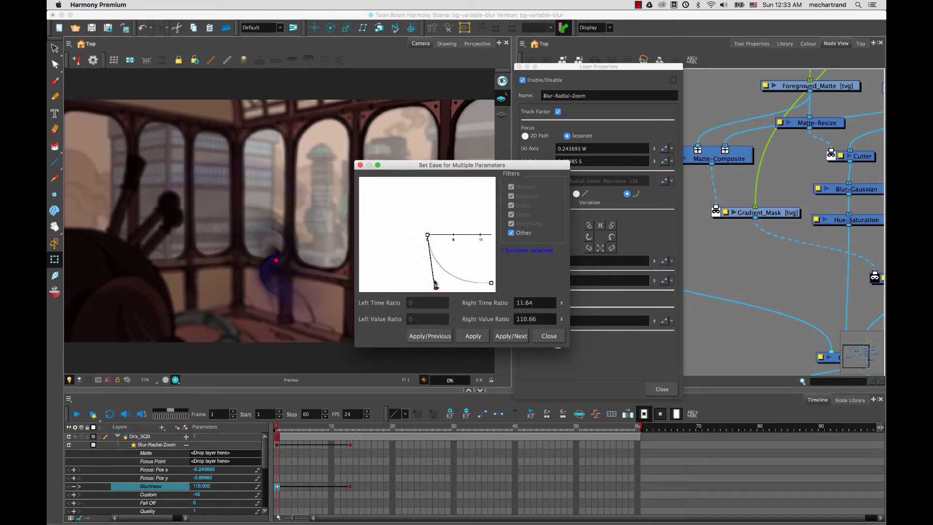
{"action": "left_click_drag", "start_coordinate": [435, 288], "coordinate": [432, 258]}
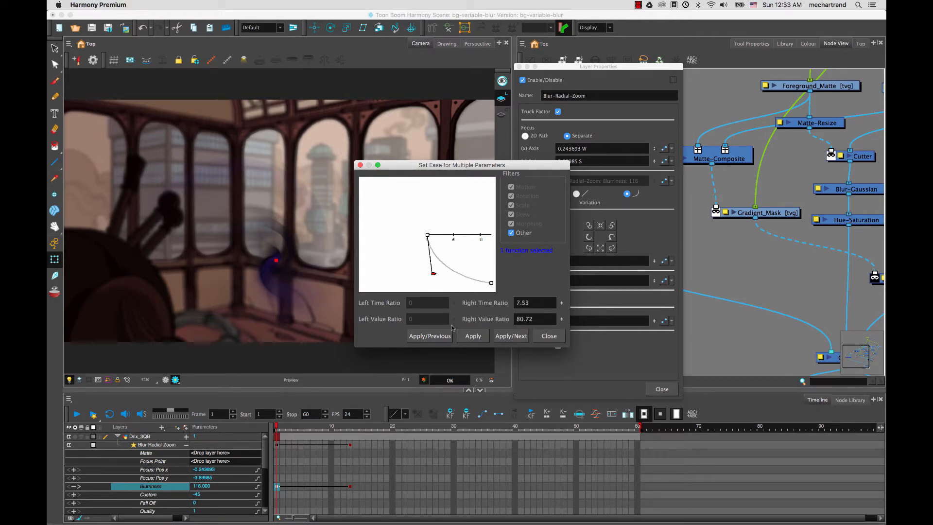
{"action": "left_click", "coordinate": [510, 336]}
{"action": "left_click", "coordinate": [548, 336]}
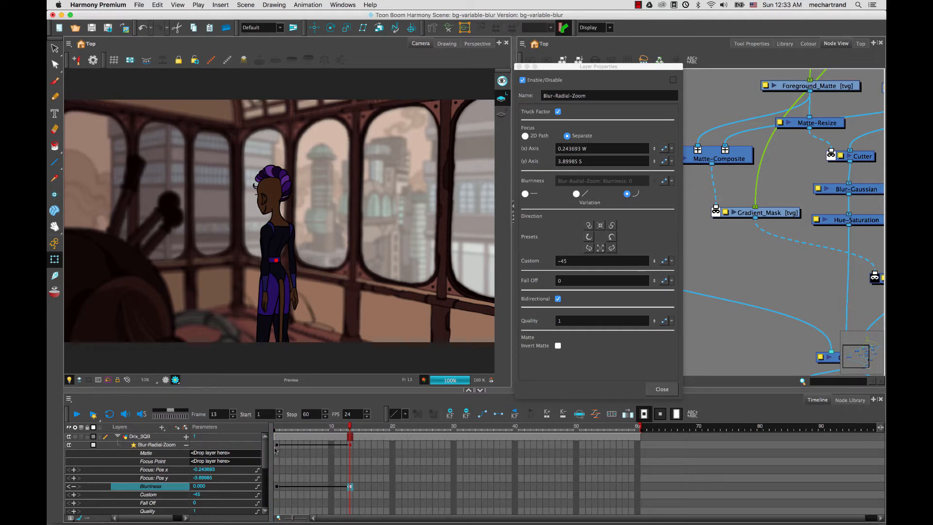
Shift both Blur-Radial-Zoom keyframes so the blur runs from frame 15 to 27, and close the effect's layer properties.
{"action": "left_click_drag", "start_coordinate": [277, 444], "coordinate": [399, 451]}
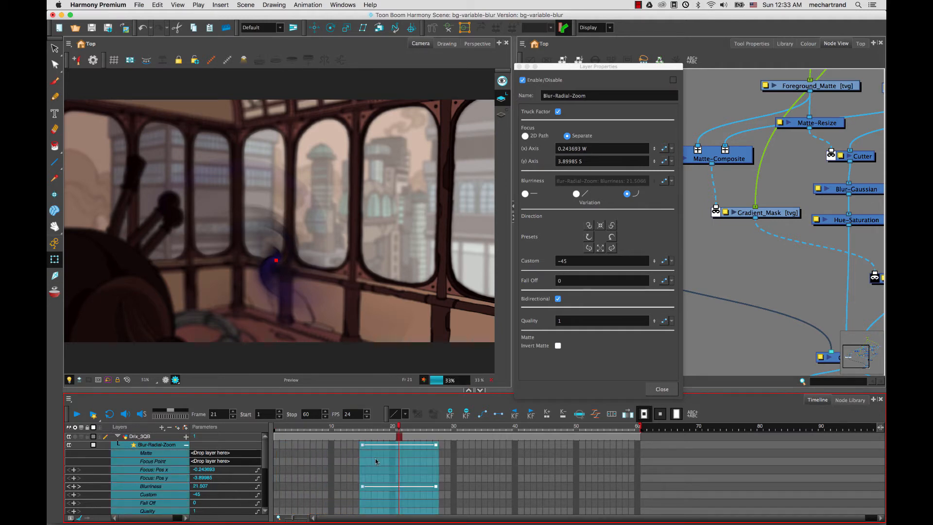
{"action": "left_click_drag", "start_coordinate": [310, 430], "coordinate": [367, 430]}
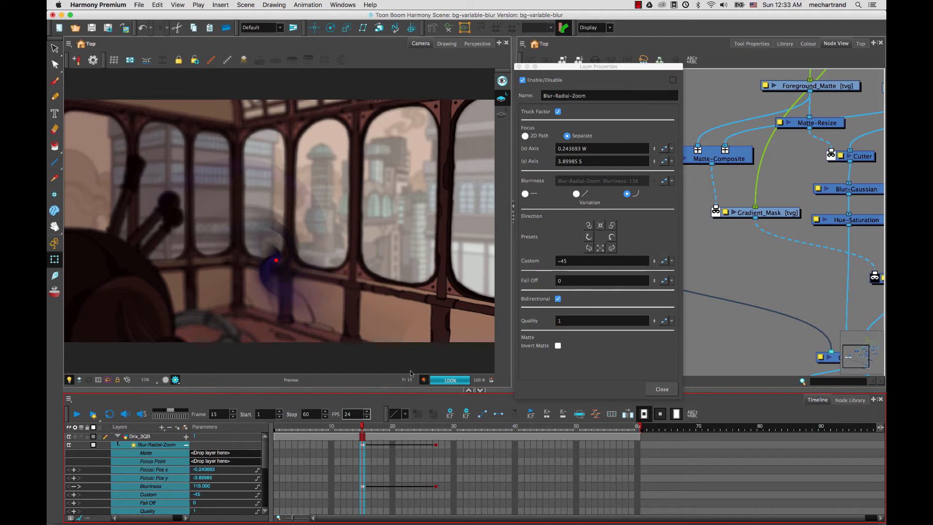
{"action": "left_click", "coordinate": [662, 388]}
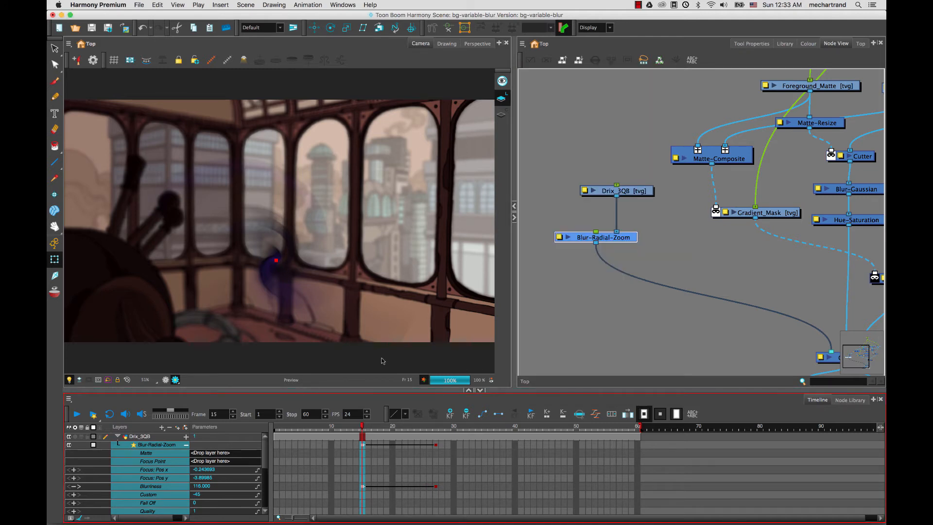
Search the node library for "tran" and insert a Transparency node between Blur-Radial-Zoom and the Composite.
{"action": "left_click", "coordinate": [849, 400]}
{"action": "left_click_drag", "start_coordinate": [123, 432], "coordinate": [88, 445]}
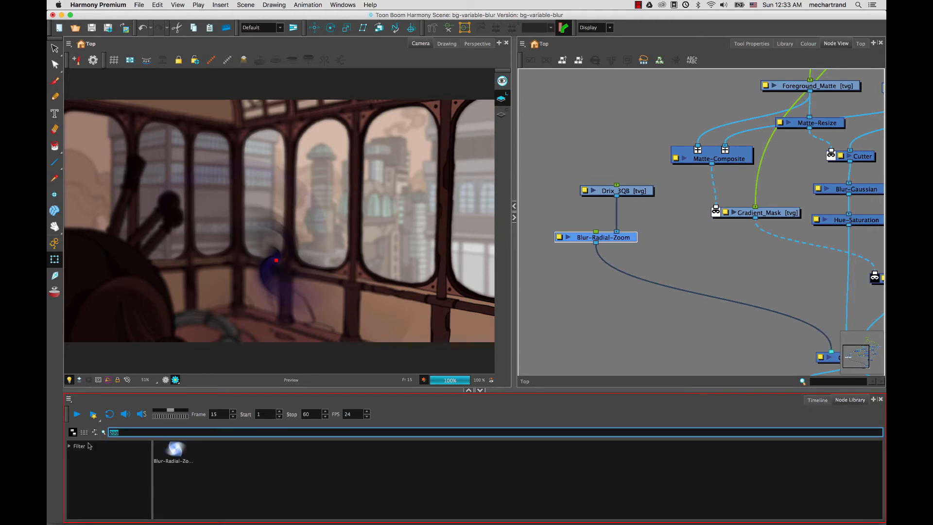
{"action": "type", "text": "tr"}
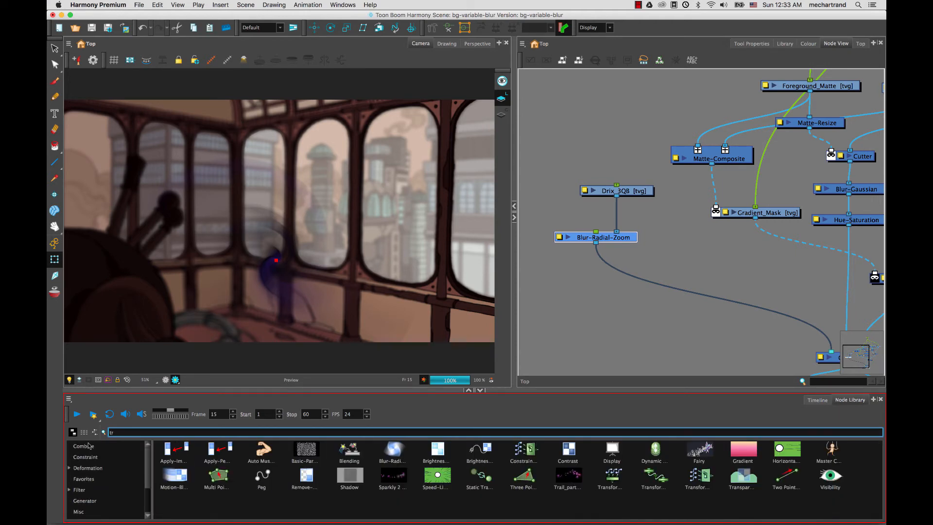
{"action": "type", "text": "an"}
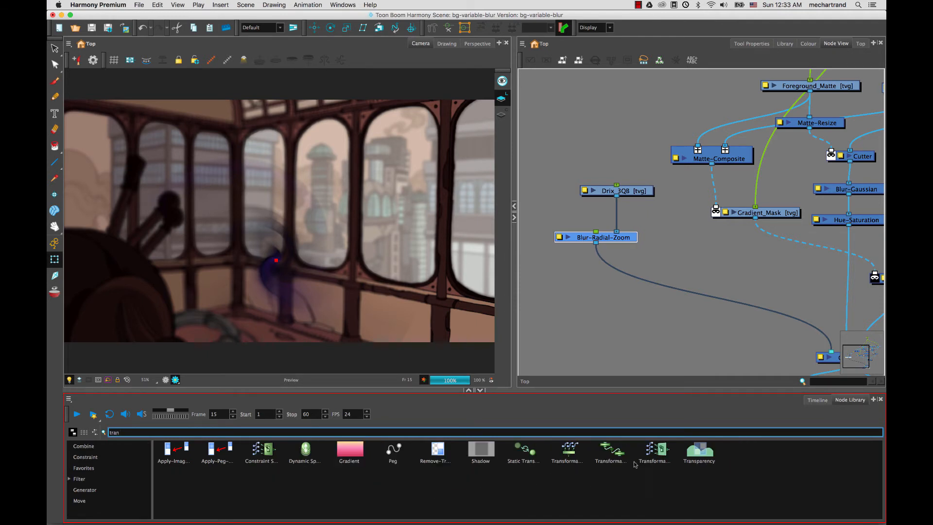
{"action": "left_click_drag", "start_coordinate": [698, 449], "coordinate": [643, 298]}
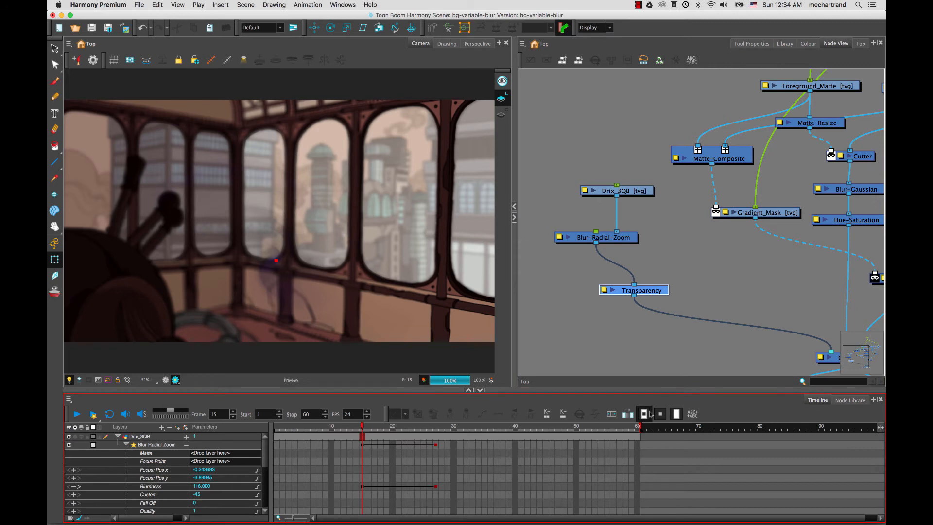
Collapse Blur-Radial-Zoom's parameters in the timeline and expand those of the Transparency layer.
{"action": "left_click", "coordinate": [126, 446]}
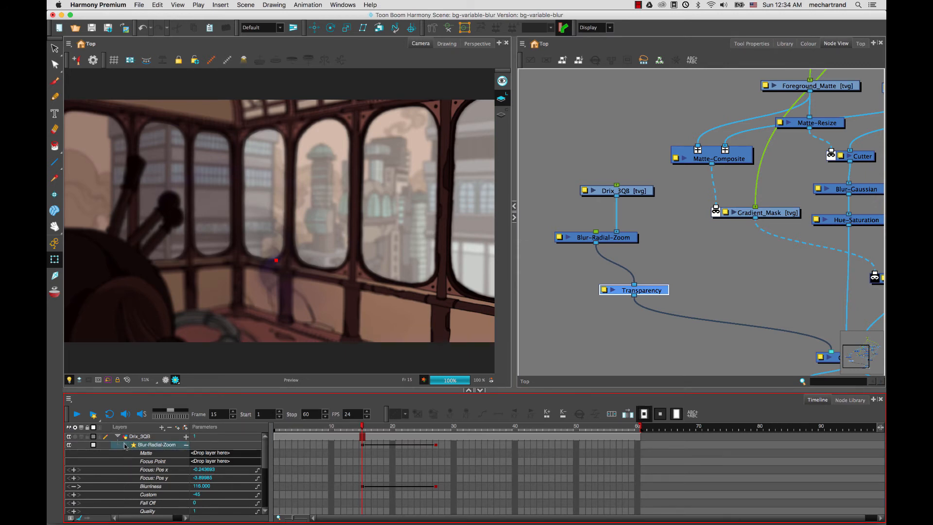
{"action": "left_click", "coordinate": [184, 445]}
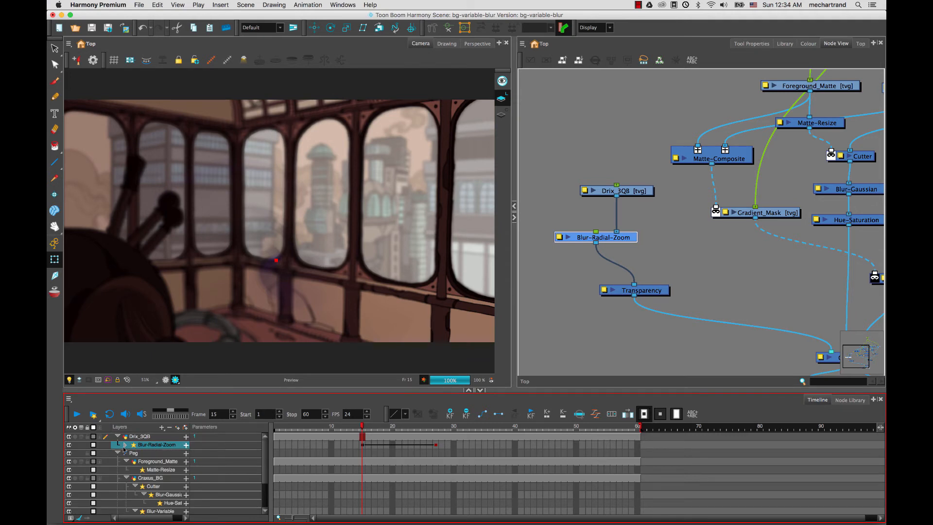
{"action": "left_click", "coordinate": [124, 445]}
{"action": "left_click", "coordinate": [163, 454]}
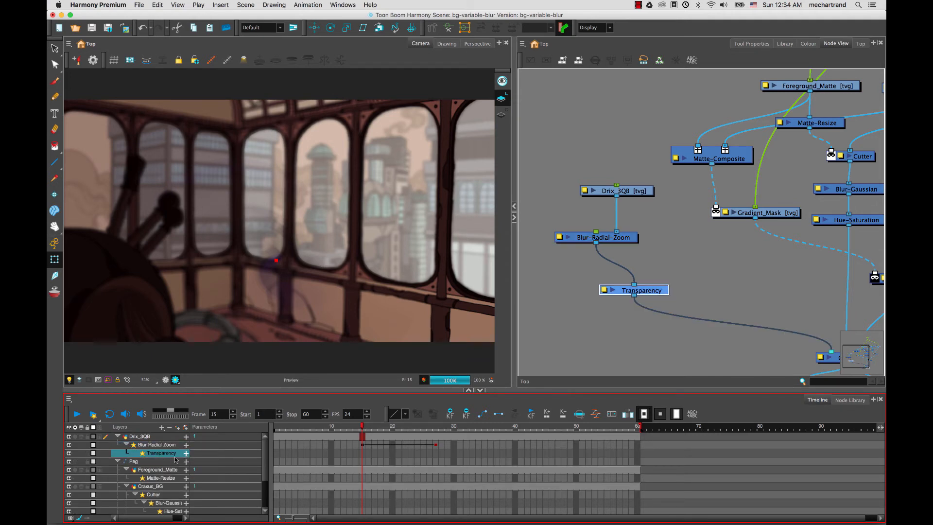
{"action": "left_click", "coordinate": [186, 453]}
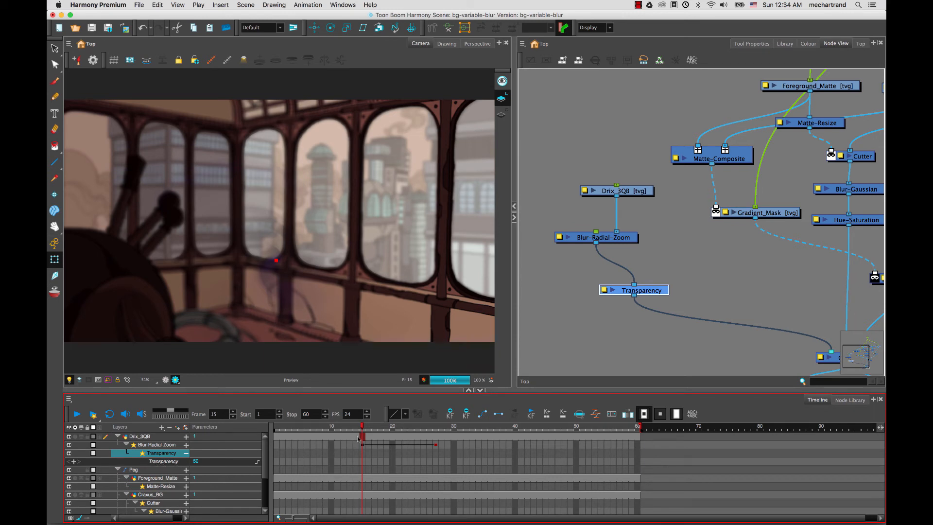
Add transparency keyframes at frames 1 and 20.
{"action": "left_click_drag", "start_coordinate": [358, 439], "coordinate": [276, 439]}
{"action": "left_click", "coordinate": [275, 463]}
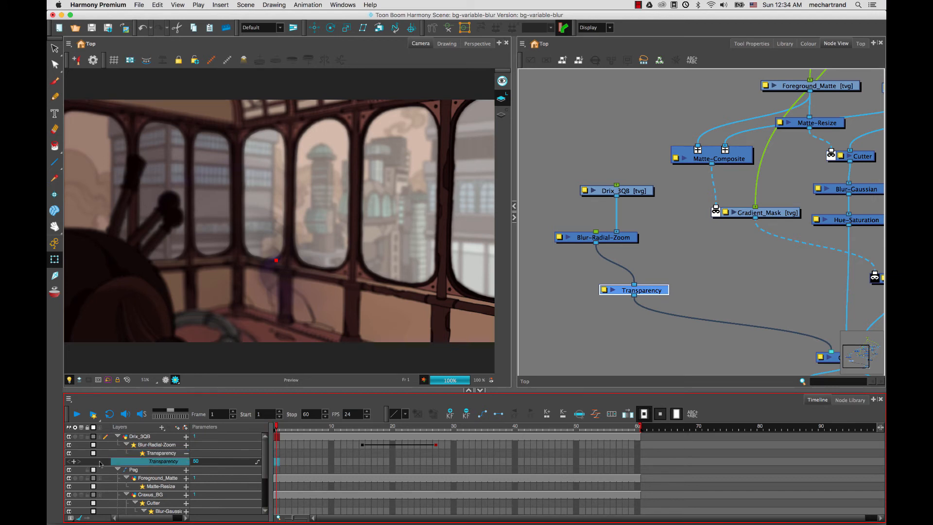
{"action": "left_click", "coordinate": [74, 461]}
{"action": "left_click", "coordinate": [391, 463]}
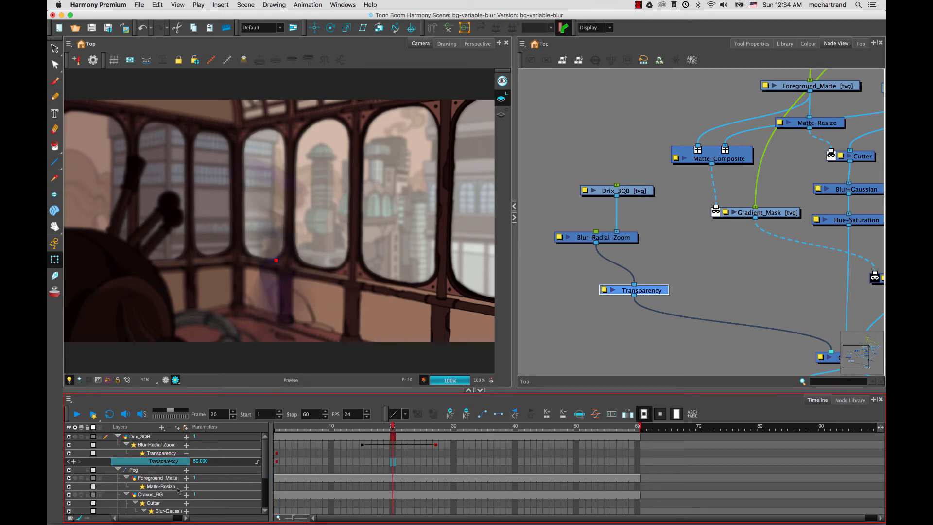
{"action": "left_click", "coordinate": [74, 461]}
Set the transparency to 100 at the frame 1 keyframe and to 0 at the frame 20 keyframe.
{"action": "left_click", "coordinate": [276, 461]}
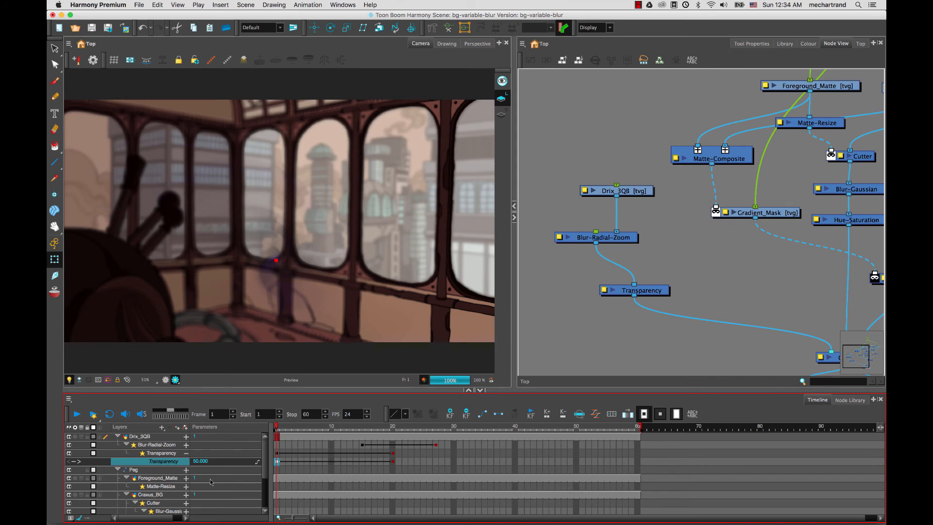
{"action": "left_click_drag", "start_coordinate": [195, 462], "coordinate": [235, 465]}
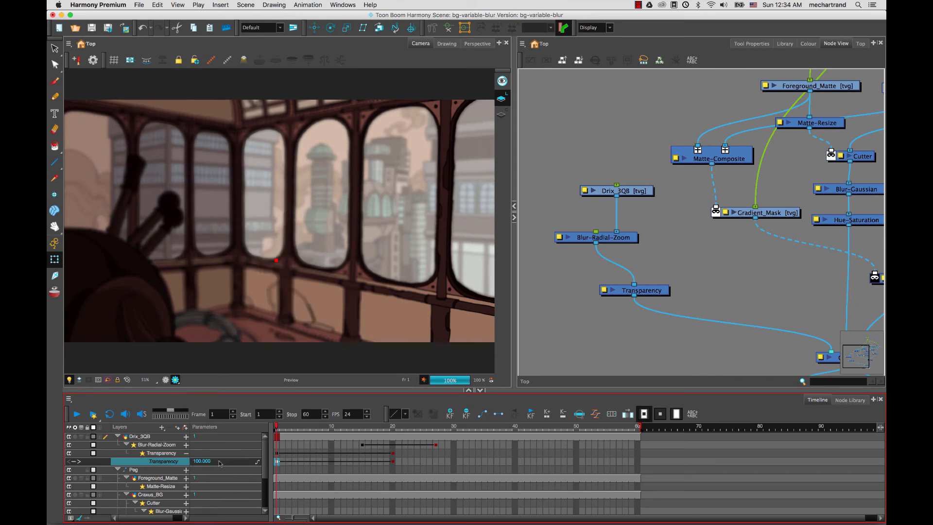
{"action": "left_click", "coordinate": [392, 462]}
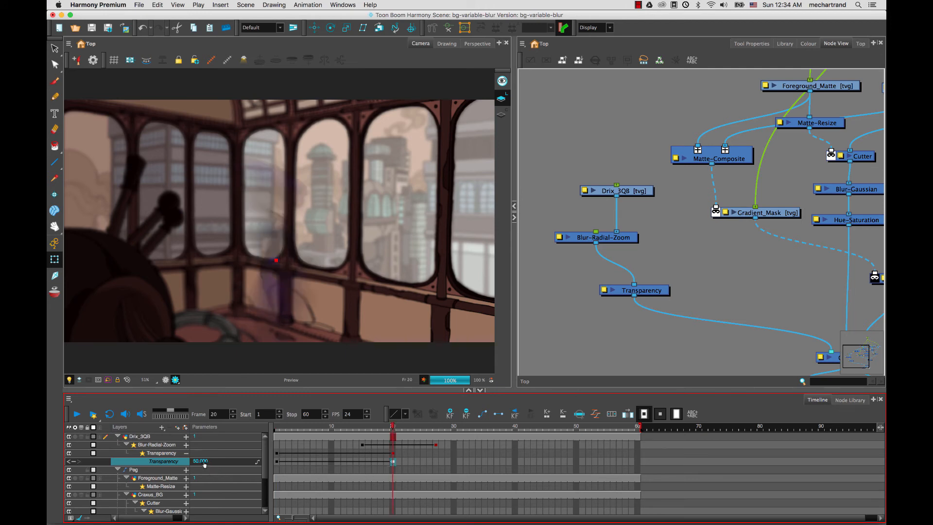
{"action": "left_click_drag", "start_coordinate": [202, 462], "coordinate": [158, 462]}
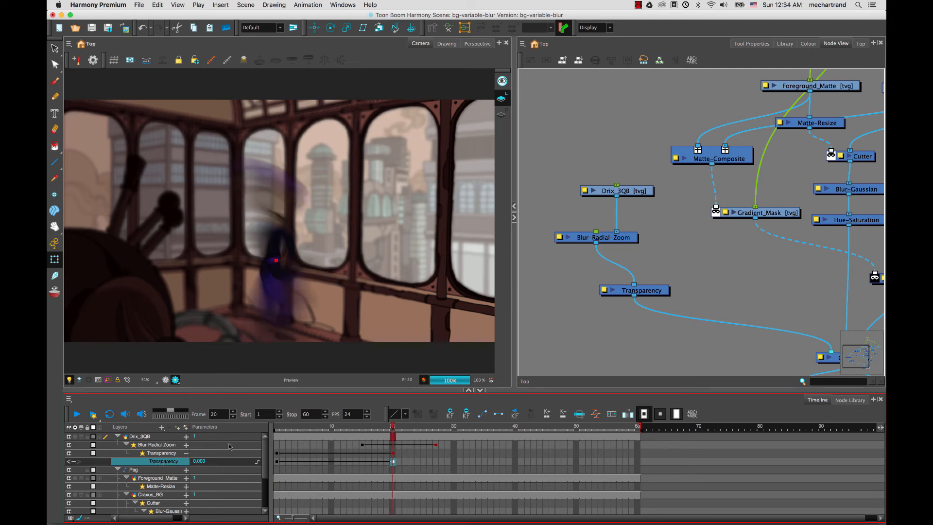
Move the first Transparency keyframe to frame 9 and scrub through the frames to check the character's fade-in.
{"action": "left_click_drag", "start_coordinate": [357, 431], "coordinate": [417, 426]}
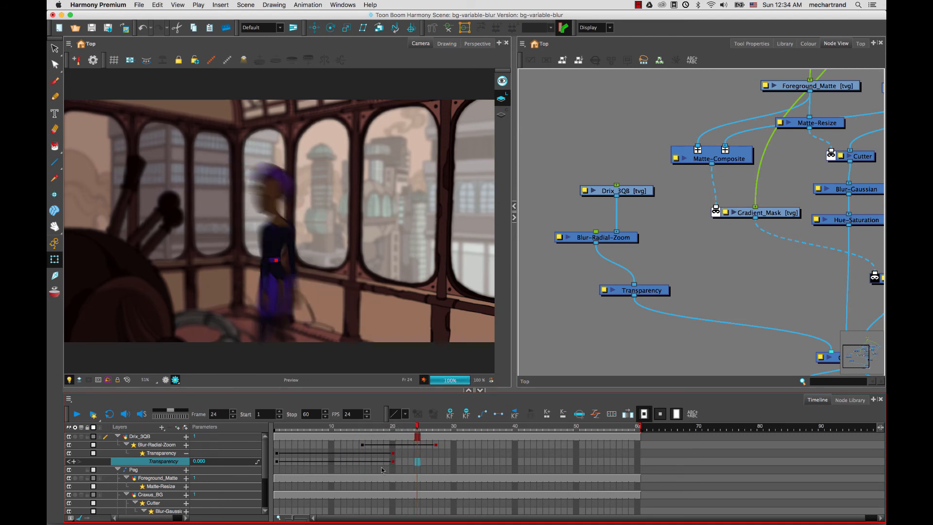
{"action": "left_click", "coordinate": [277, 458]}
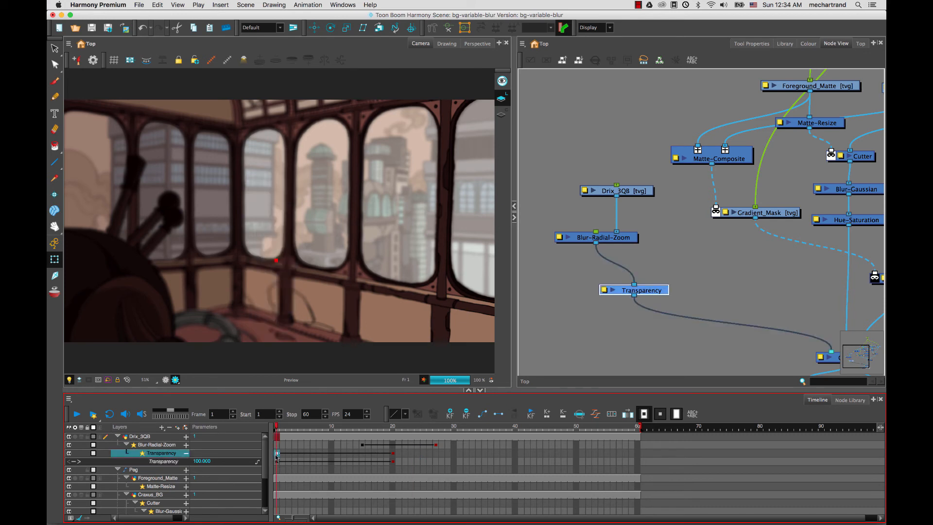
{"action": "left_click_drag", "start_coordinate": [276, 457], "coordinate": [320, 457]}
{"action": "left_click_drag", "start_coordinate": [292, 428], "coordinate": [426, 432]}
{"action": "left_click", "coordinate": [442, 437]}
{"action": "left_click", "coordinate": [460, 436]}
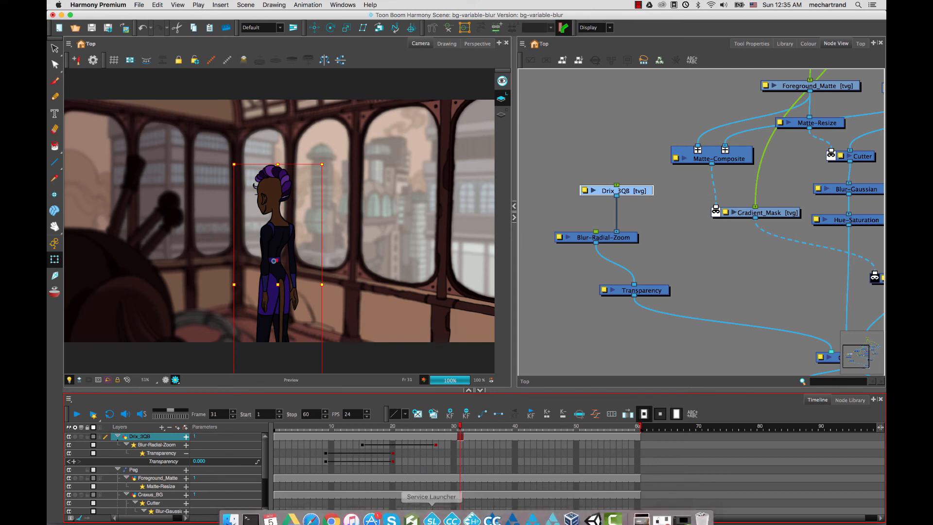
Review the whole node network, from the peg down to the Composite, Write and Display nodes.
{"action": "left_click", "coordinate": [561, 332]}
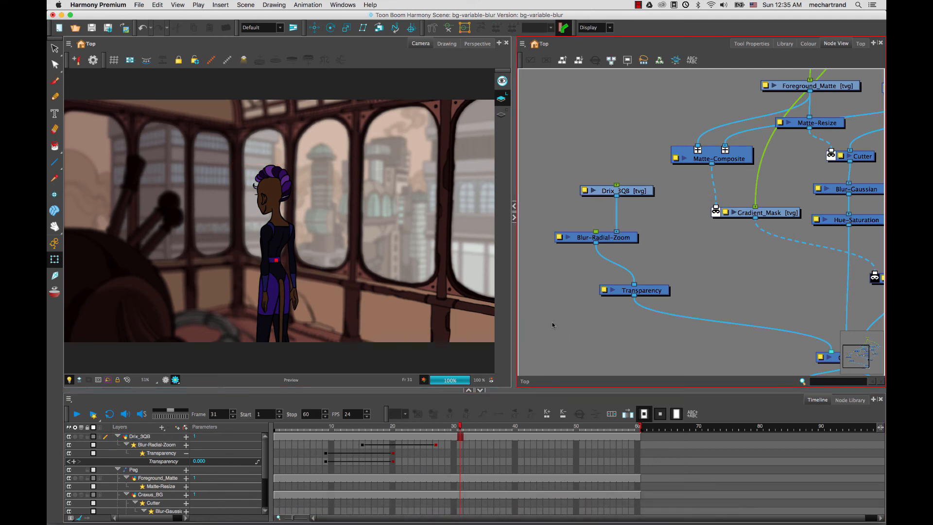
{"action": "left_click_drag", "start_coordinate": [599, 334], "coordinate": [580, 320]}
{"action": "key", "text": "1"}
{"action": "key", "text": "1"}
{"action": "key", "text": "1"}
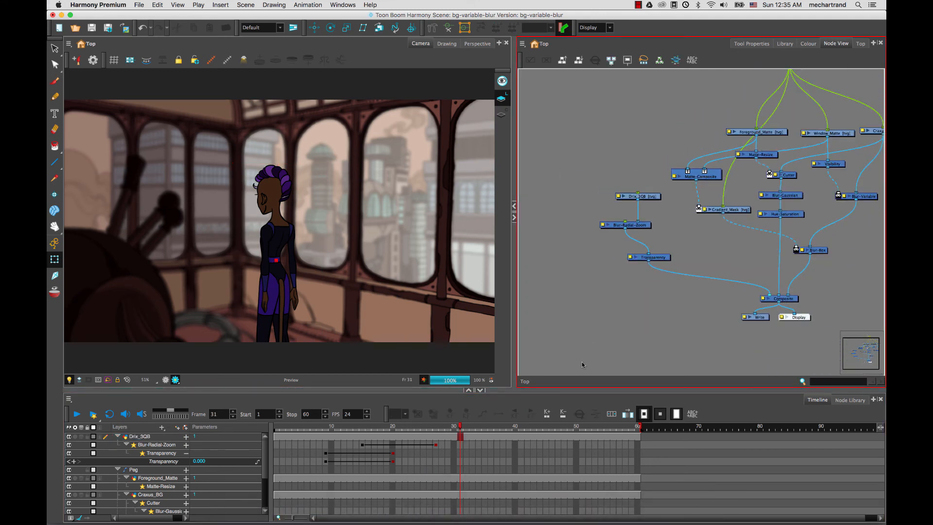
{"action": "left_click_drag", "start_coordinate": [756, 256], "coordinate": [691, 287]}
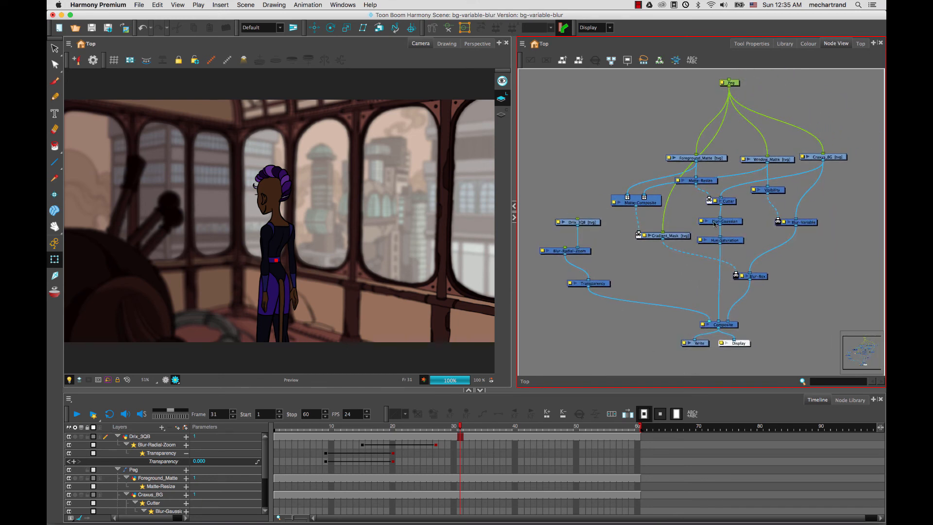
Open the movie export for the scene.
{"action": "left_click", "coordinate": [139, 5]}
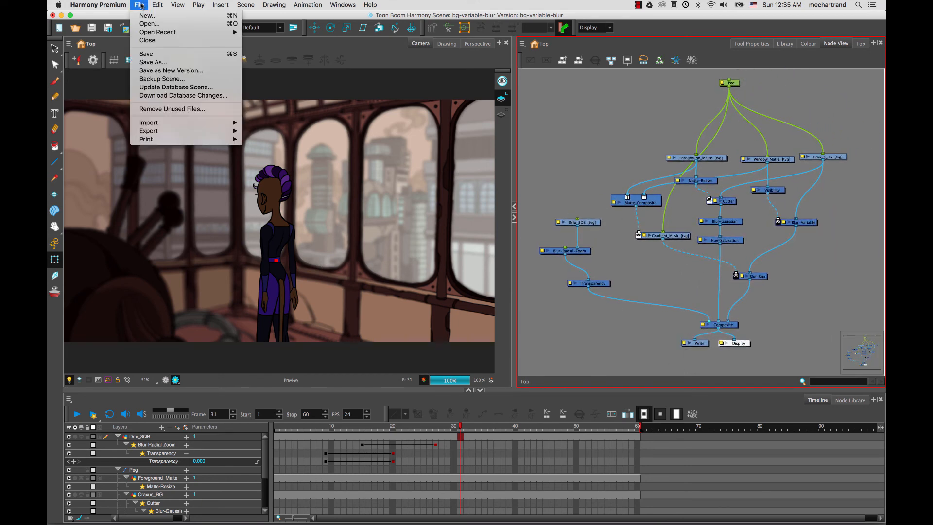
{"action": "mouse_move", "coordinate": [151, 132]}
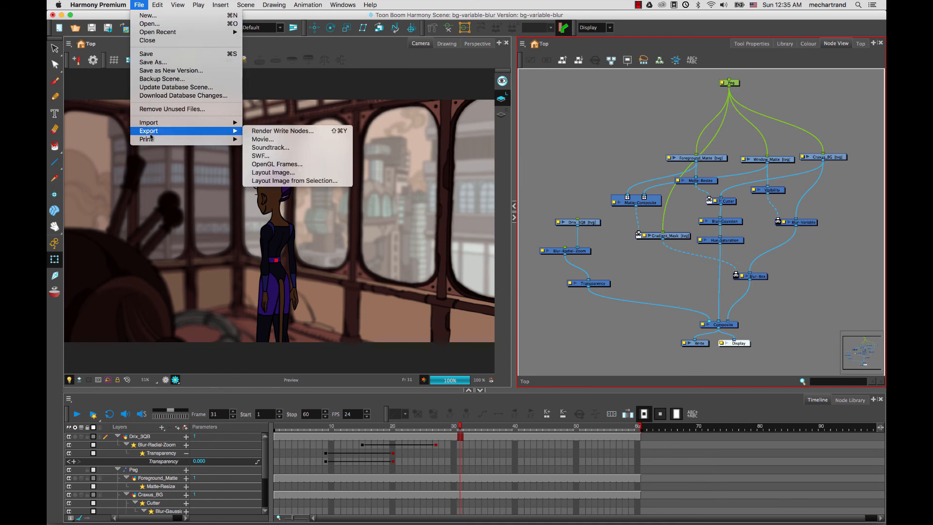
{"action": "left_click", "coordinate": [259, 141]}
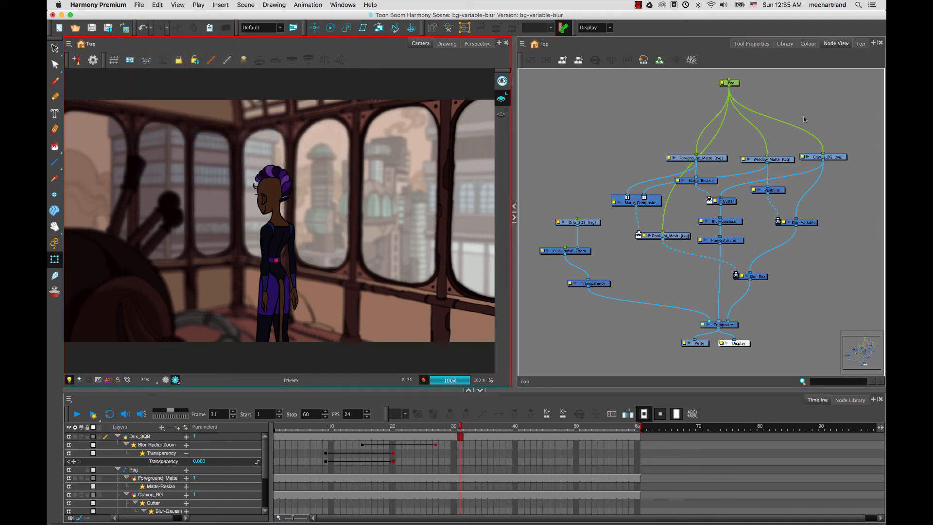